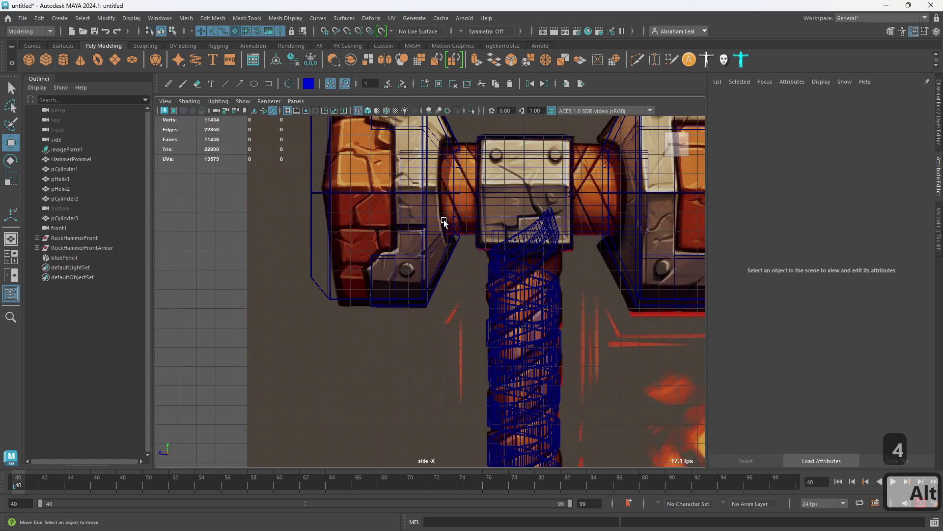
Create a polygon cylinder and raise it above the hammer, to a Translate Y of about 31.68.
alt+right_drag(467, 253, 513, 279)
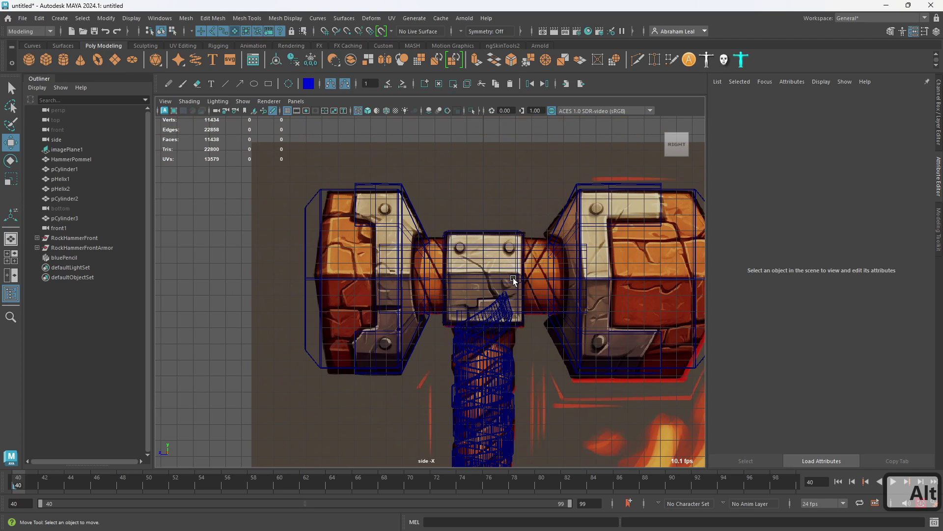
click(66, 65)
scroll(471, 316, down, 6)
key(w)
drag(449, 393, 437, 210)
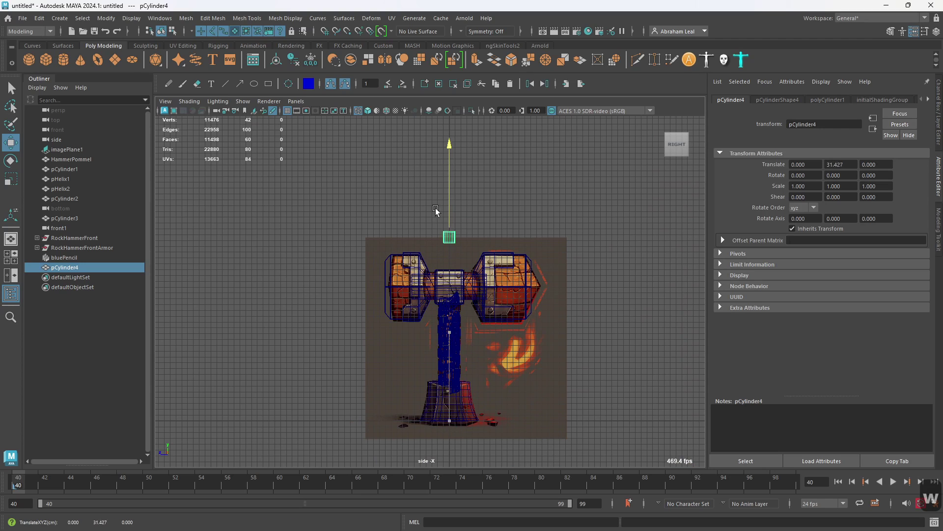
scroll(452, 236, up, 4)
scroll(453, 235, up, 2)
Set the new cylinder's Subdivisions Axis to 12.
key(ctrl+a)
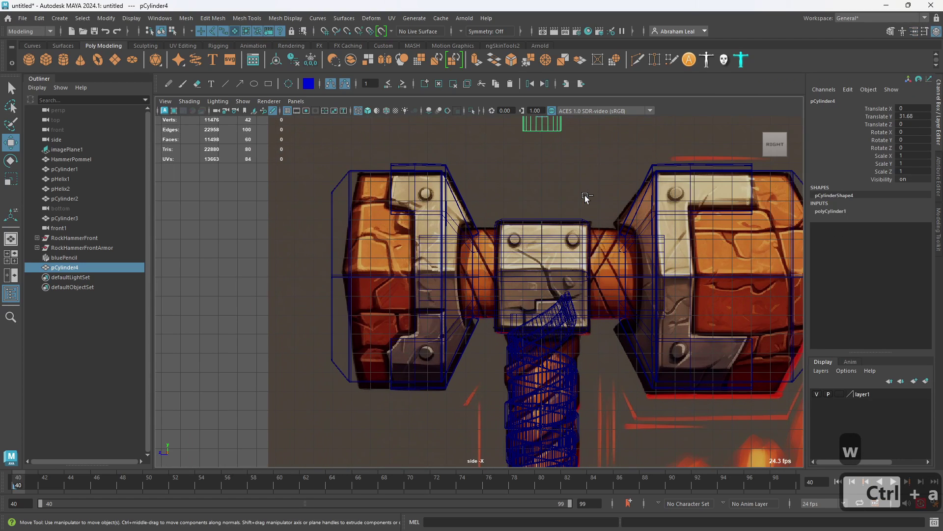
click(837, 213)
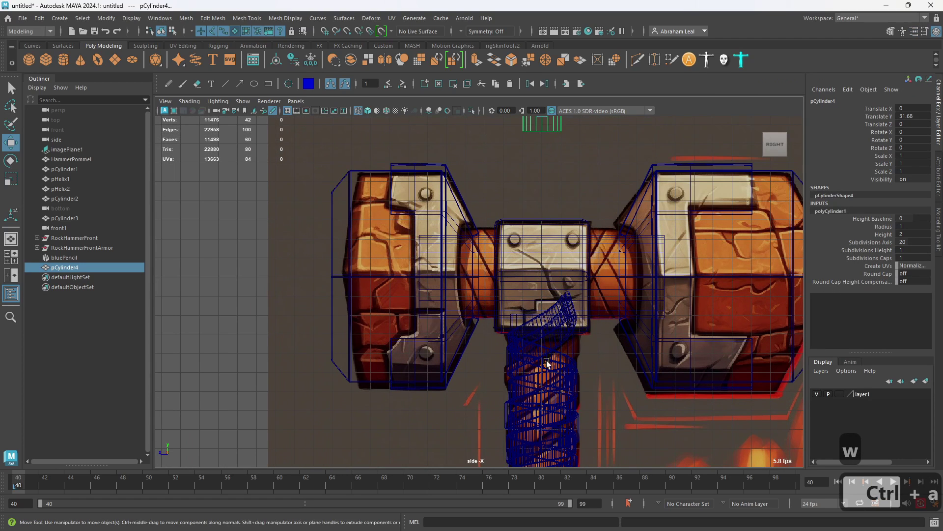
scroll(603, 192, down, 4)
alt+middle_drag(540, 192, 551, 275)
scroll(552, 274, up, 3)
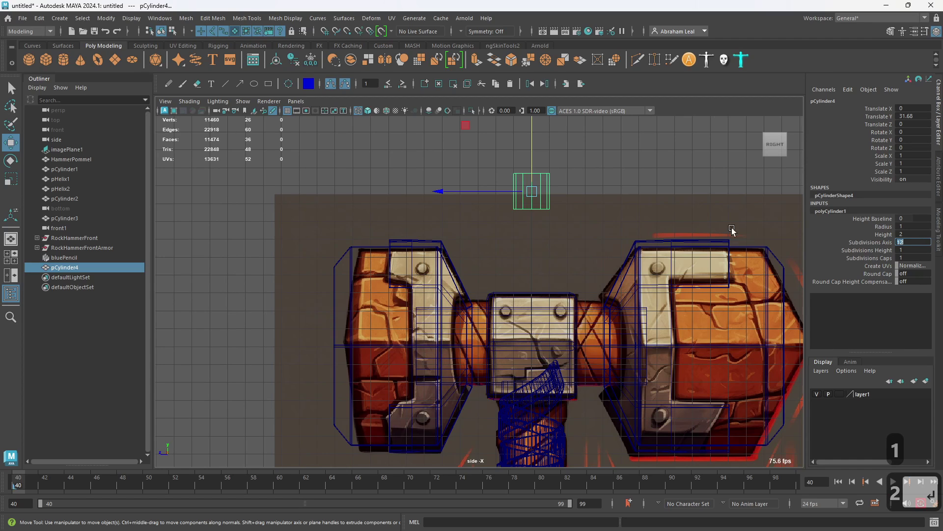
key(Return)
Delete the faces of the cylinder's bottom cap.
click(545, 180)
click(534, 174)
right_drag(534, 175, 534, 201)
drag(575, 156, 501, 226)
ctrl+drag(604, 158, 487, 189)
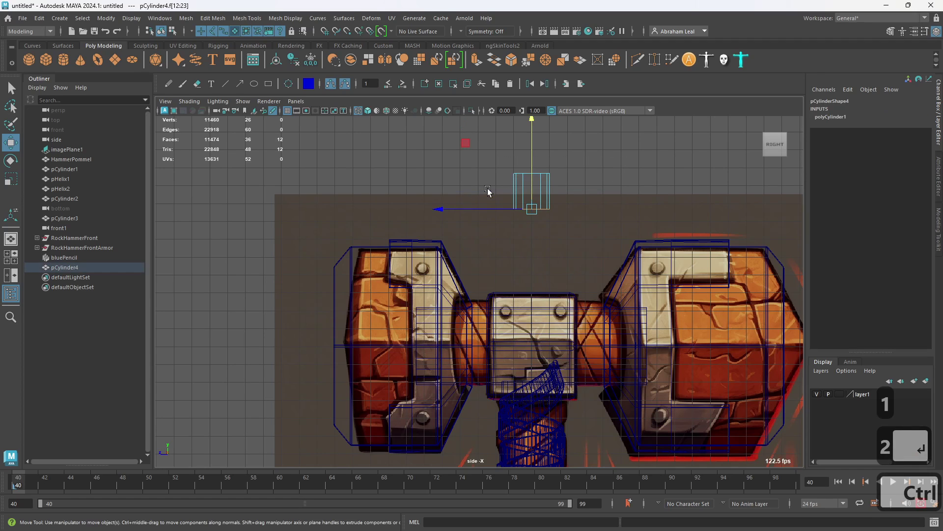
key(Delete)
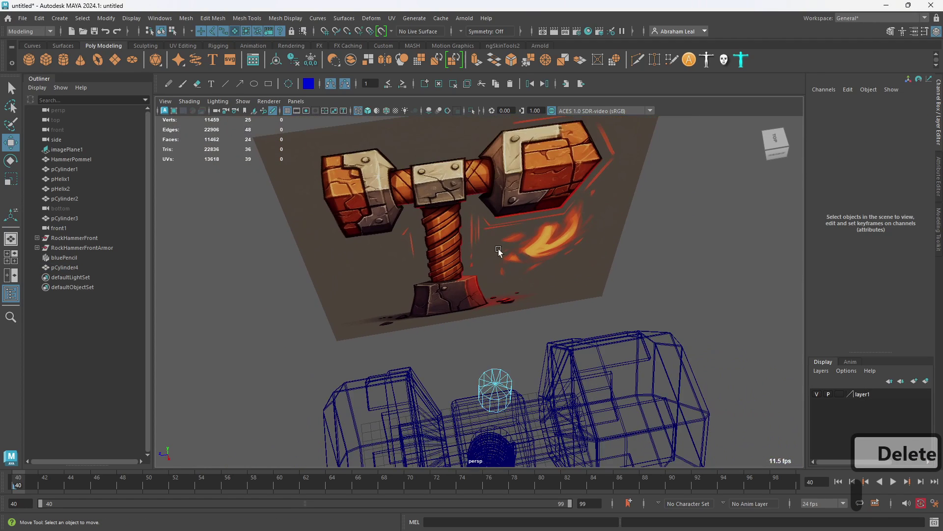
Flatten the cylinder into a short disc by moving one end's vertices along its height.
alt+middle_drag(496, 368, 472, 303)
key(5)
scroll(473, 303, up, 5)
mouse_move(472, 308)
alt+mouse_down()
mouse_move(480, 236)
mouse_move(478, 251)
alt+mouse_up()
right_drag(478, 239, 444, 239)
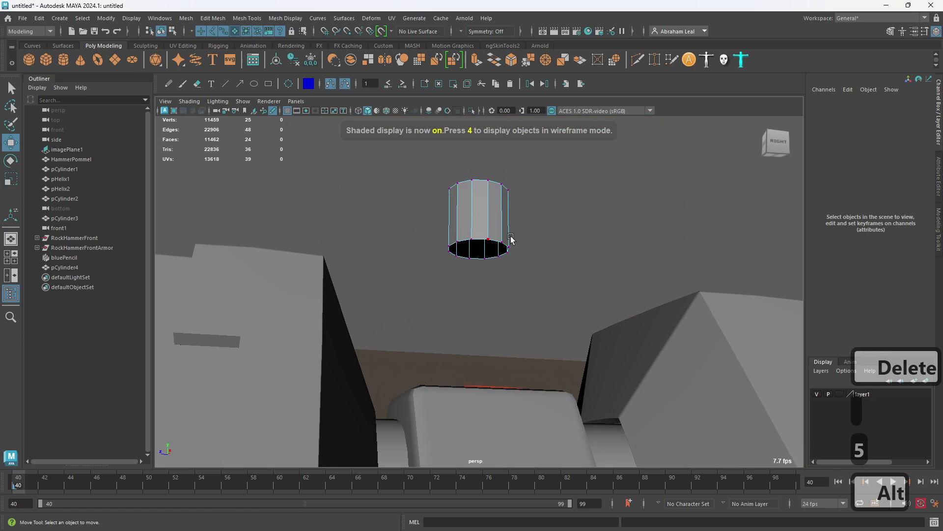
drag(526, 228, 439, 275)
key(w)
drag(478, 214, 494, 253)
scroll(496, 252, up, 4)
Bevel the disc's top edge loop with a fraction of 0.22 and check the rounded shape in smooth preview.
mouse_move(498, 251)
right_down()
mouse_move(538, 236)
mouse_move(492, 241)
right_up()
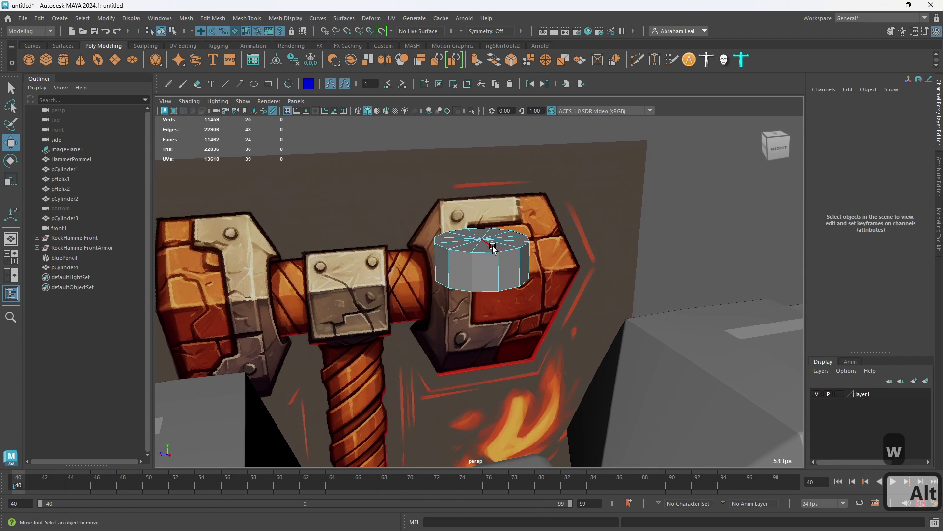
double_click(486, 251)
click(509, 64)
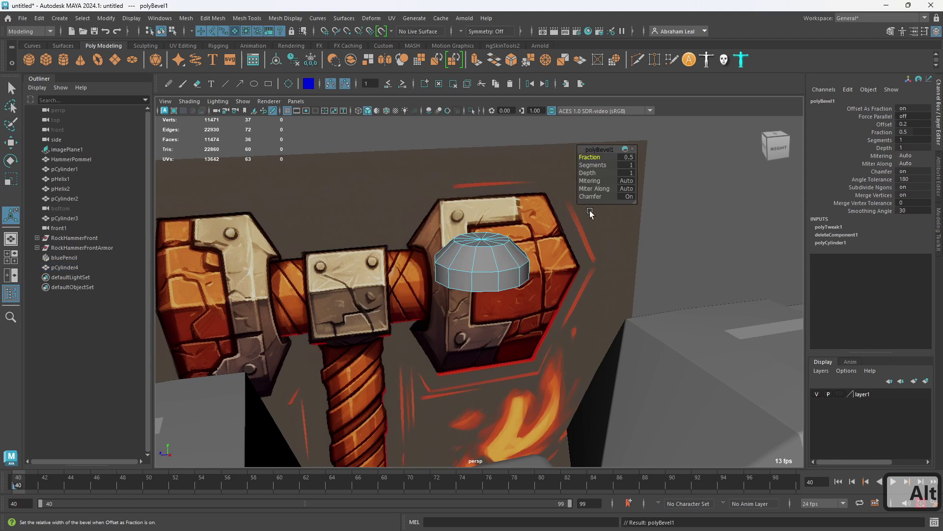
ctrl+drag(593, 158, 572, 165)
key(3)
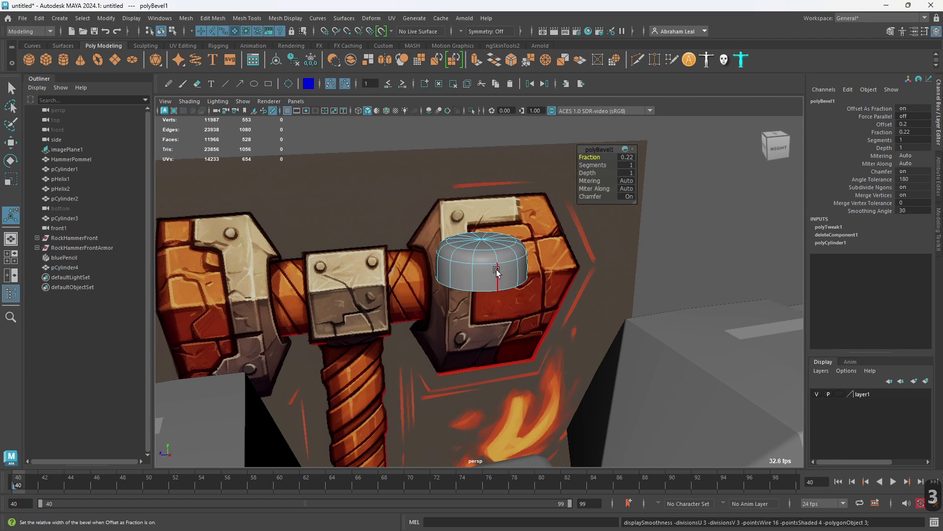
right_drag(498, 273, 538, 241)
click(727, 251)
alt+drag(715, 231, 631, 280)
alt+middle_drag(501, 322, 509, 262)
click(509, 266)
key(1)
Scale the rivet uniformly to 0.42 and move it beside the sloped side of the smaller hammer head.
alt+drag(509, 266, 398, 216)
key(e)
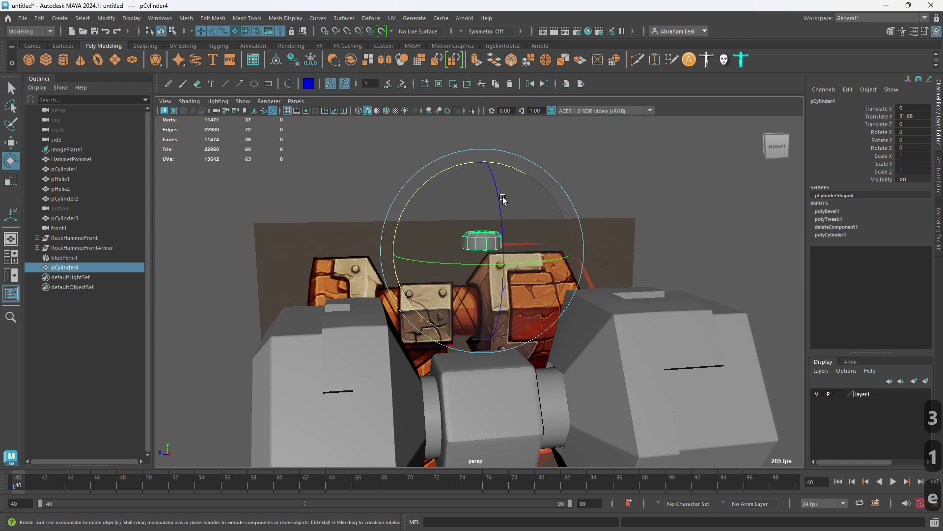
alt+drag(492, 253, 328, 319)
key(w)
key(r)
alt+drag(328, 319, 301, 313)
alt+right_drag(301, 313, 609, 427)
alt+middle_drag(435, 300, 487, 234)
Tilt the rivet to match the sloped armor face, setting Rotate Z to -60.
key(e)
drag(338, 225, 283, 277)
alt+drag(465, 281, 422, 263)
drag(401, 200, 400, 200)
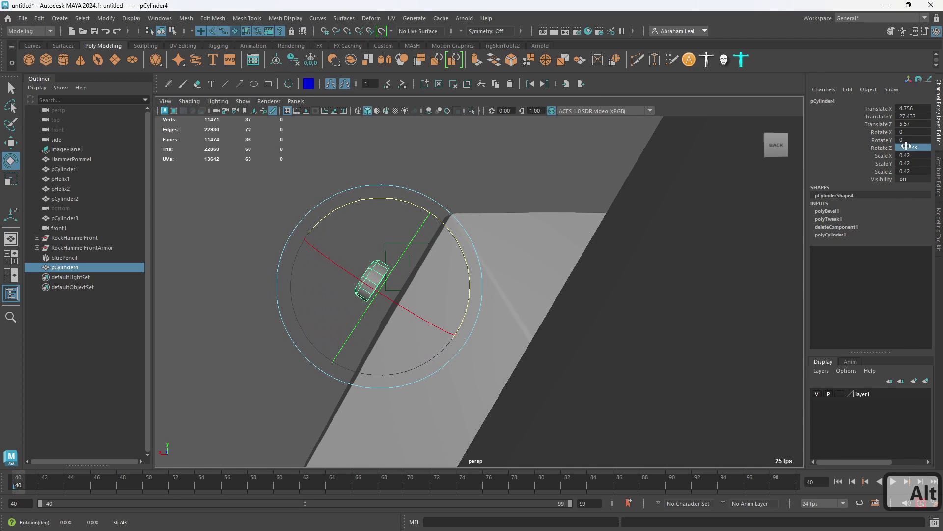
key(BackSpace)
text(-60)
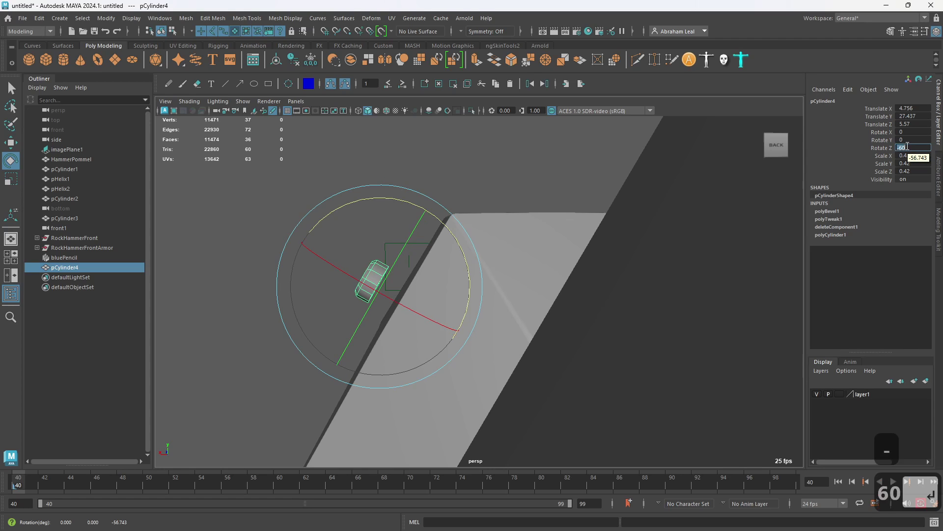
key(Return)
Move the rivet against the sloped armor face and line it up with the reference's upper rivet, at about Translate Z 6.08.
alt+drag(505, 207, 547, 185)
key(w)
drag(419, 268, 491, 267)
key(space)
key(4)
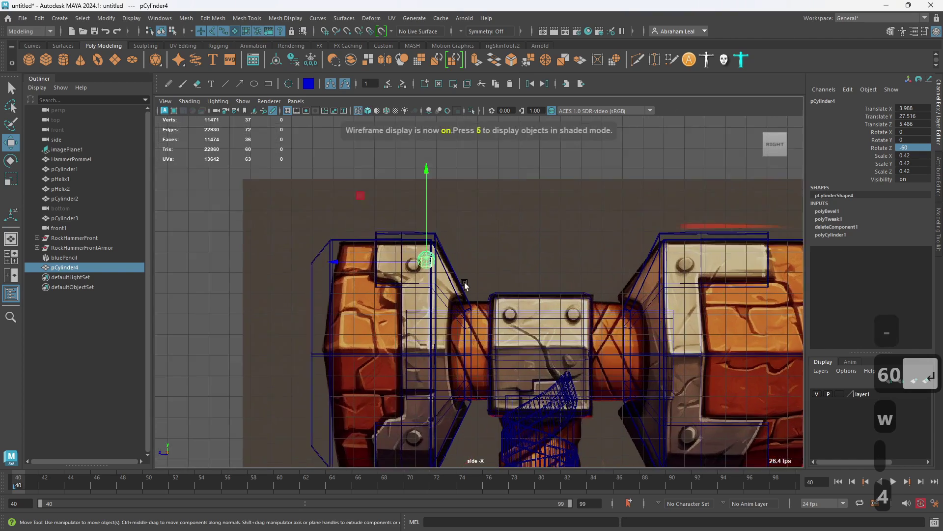
scroll(442, 273, up, 5)
drag(328, 215, 309, 225)
Seat the rivet into the sloped armor face, at about Translate X 4.03 and Y 27.31.
key(5)
scroll(396, 279, down, 5)
key(space)
drag(425, 273, 437, 246)
alt+right_drag(445, 253, 651, 316)
alt+drag(652, 316, 372, 280)
alt+middle_drag(372, 280, 395, 299)
drag(461, 286, 460, 264)
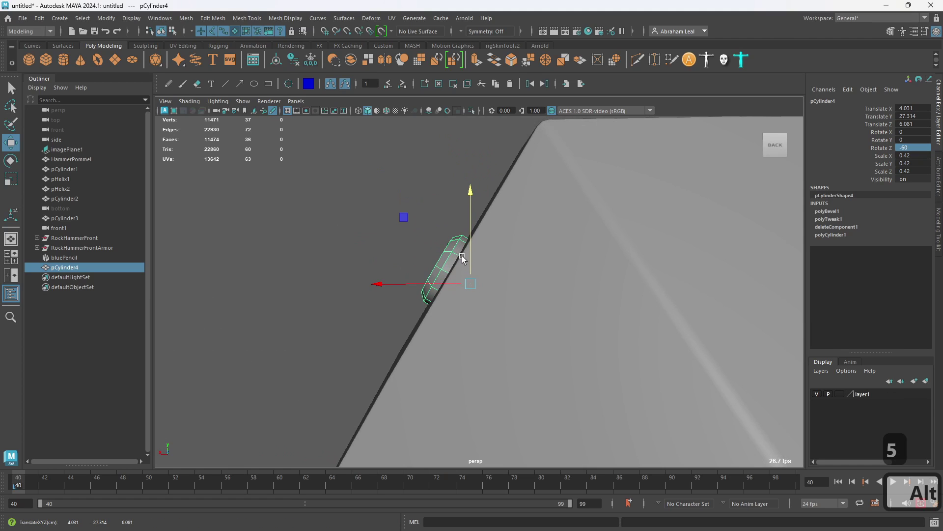
Fine-tune the rivet's tilt in the front view to about -59.03 degrees in Z so it lies flush with the armor.
key(e)
click(448, 260)
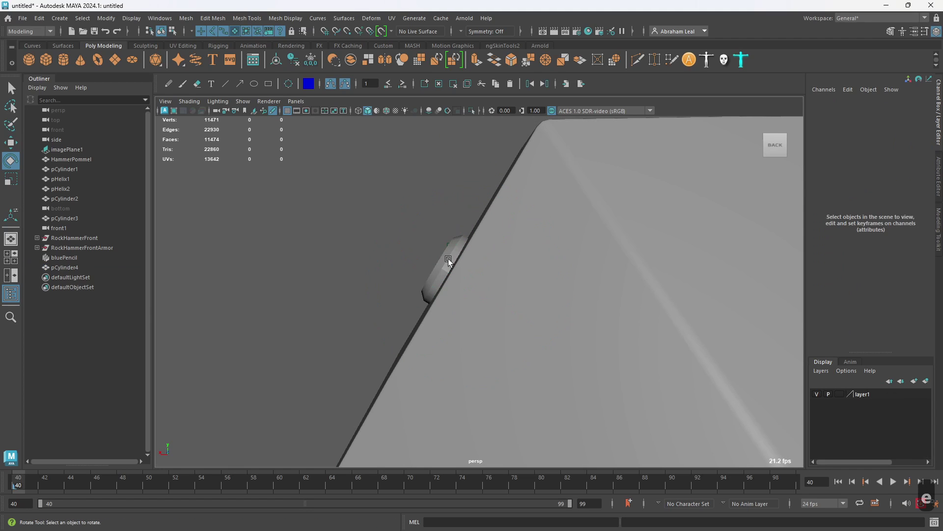
click(448, 260)
key(space)
drag(553, 249, 556, 281)
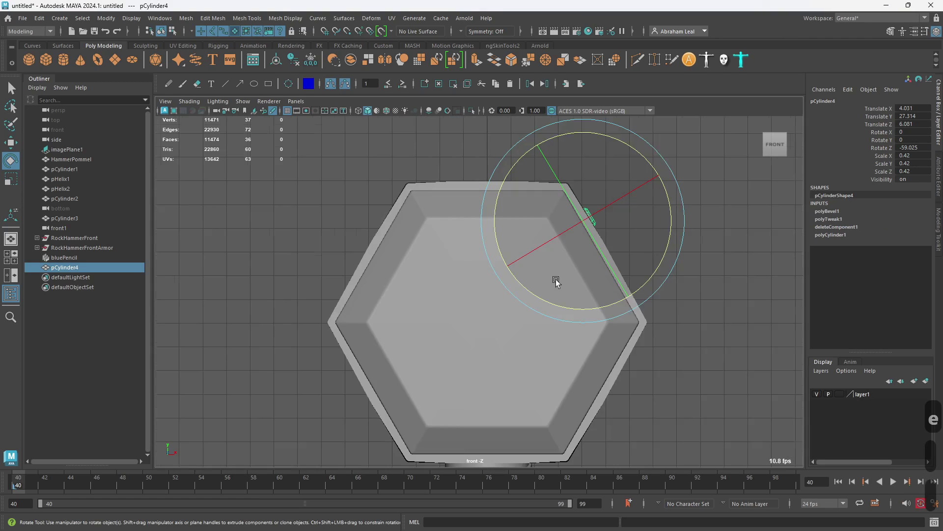
scroll(584, 315, down, 3)
key(space)
mouse_move(585, 314)
mouse_down()
mouse_move(586, 328)
mouse_move(592, 317)
mouse_up()
scroll(585, 326, down, 2)
Duplicate the rivet and place the copy near the central block's upper rivet in the reference, about Translate Y 24.86 and Z 1.48.
key(space)
key(4)
alt+middle_drag(407, 270, 439, 217)
alt+scroll(439, 217, up, 3)
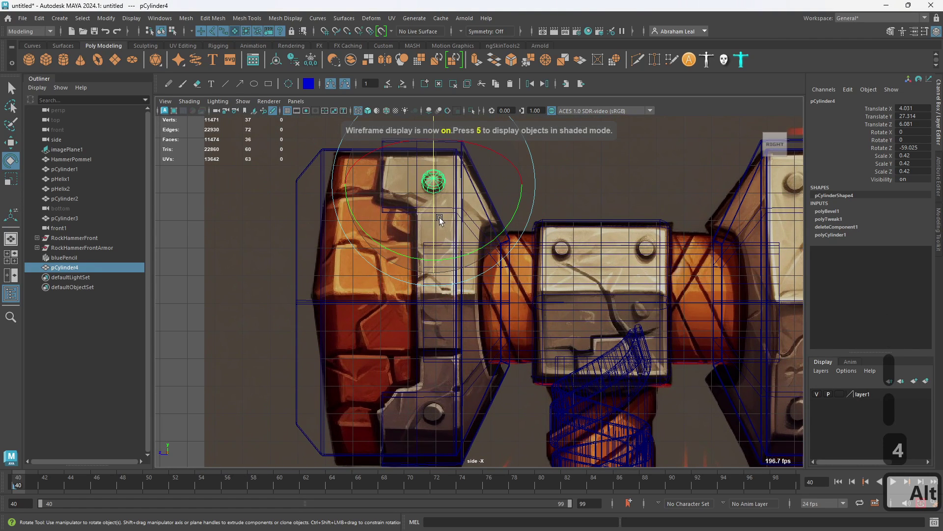
alt+scroll(440, 217, down, 2)
alt+middle_drag(552, 263, 491, 281)
scroll(492, 281, up, 2)
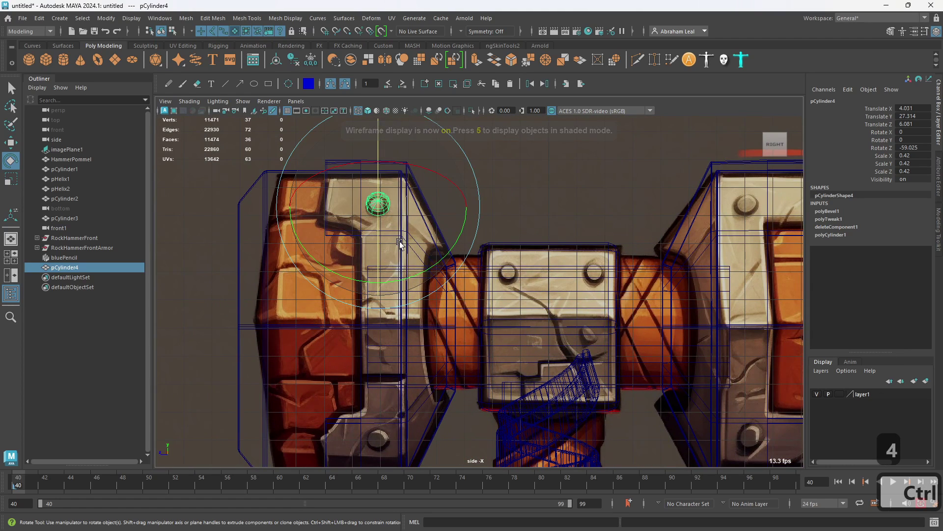
key(ctrl+d)
key(w)
drag(378, 203, 490, 275)
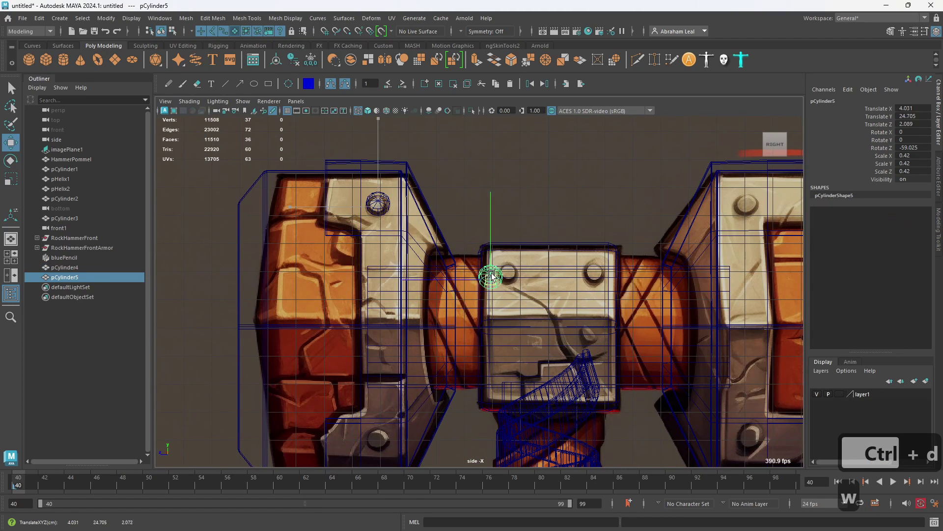
key(5)
scroll(509, 274, up, 5)
key(4)
Slide the duplicated rivet inward to the central block's sloped face, at about Translate X 2.1.
key(space)
mouse_move(569, 269)
mouse_down()
mouse_move(562, 241)
mouse_move(626, 279)
mouse_up()
alt+middle_drag(626, 279, 528, 274)
key(5)
mouse_move(529, 274)
alt+mouse_down()
mouse_move(414, 282)
mouse_move(422, 300)
alt+mouse_up()
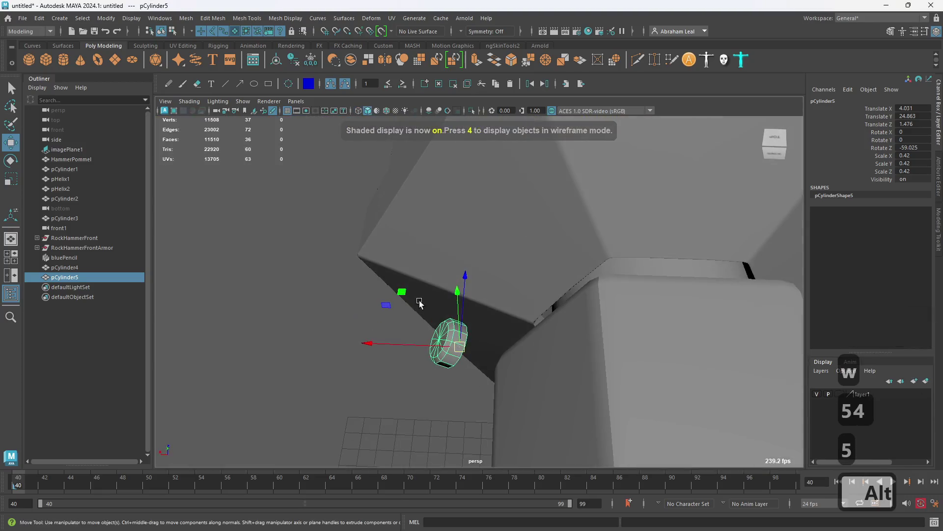
drag(401, 343, 536, 378)
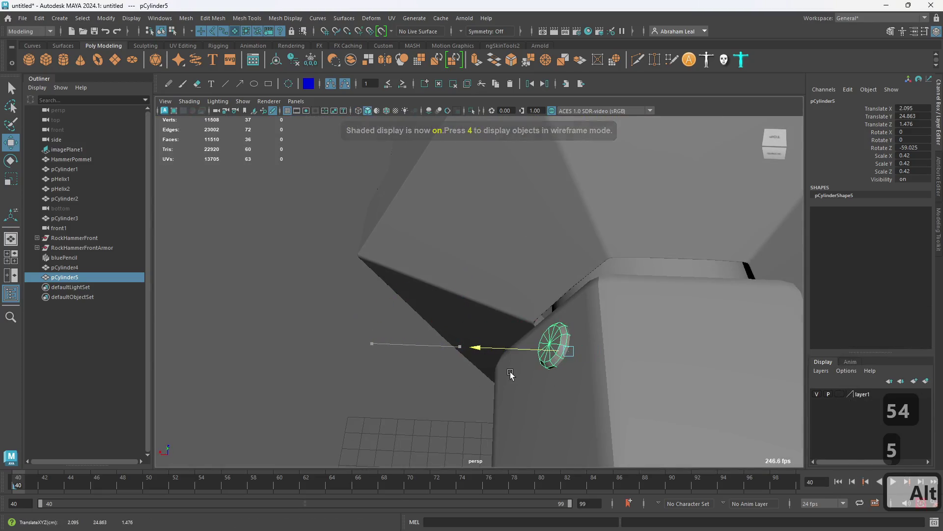
Examine both rivets on the hammer from several angles against the reference image.
alt+right_drag(510, 372, 440, 322)
alt+drag(440, 322, 447, 246)
alt+right_drag(446, 246, 422, 248)
alt+middle_drag(421, 249, 410, 287)
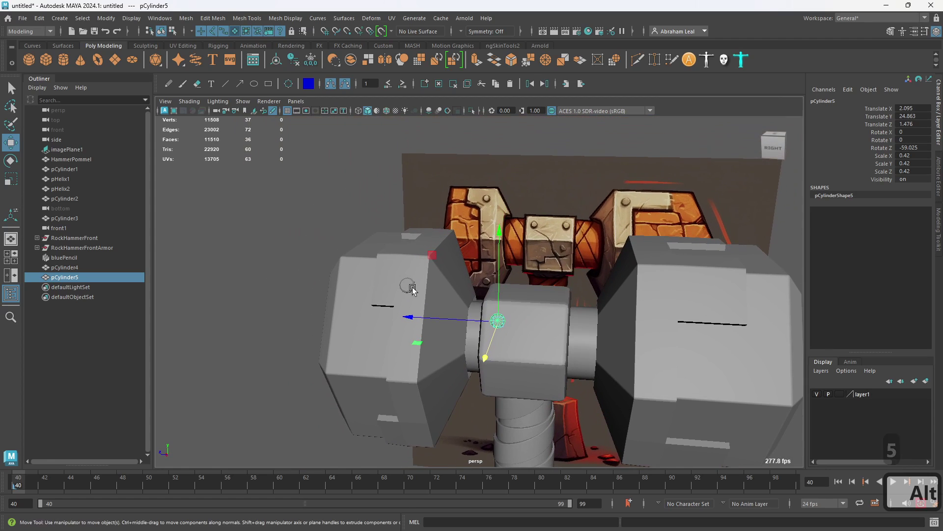
alt+drag(425, 292, 403, 355)
alt+drag(398, 432, 423, 256)
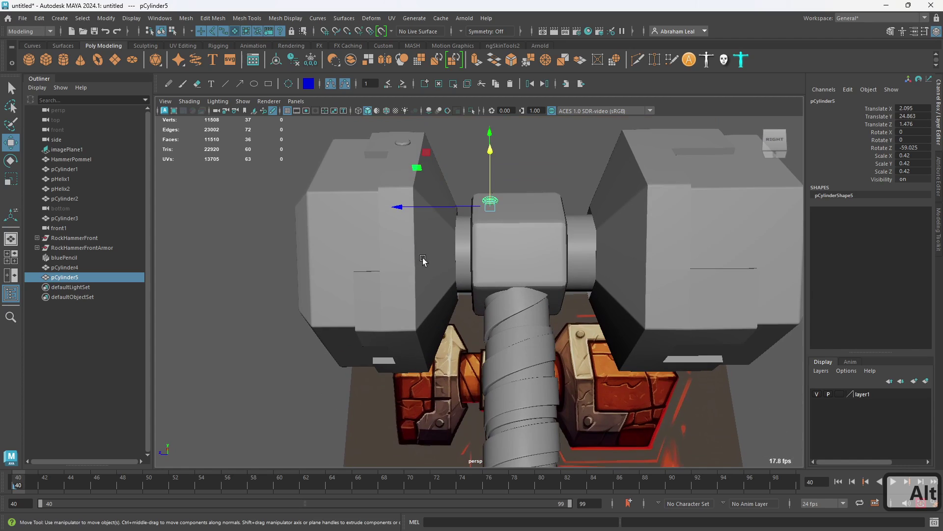
alt+drag(407, 203, 352, 354)
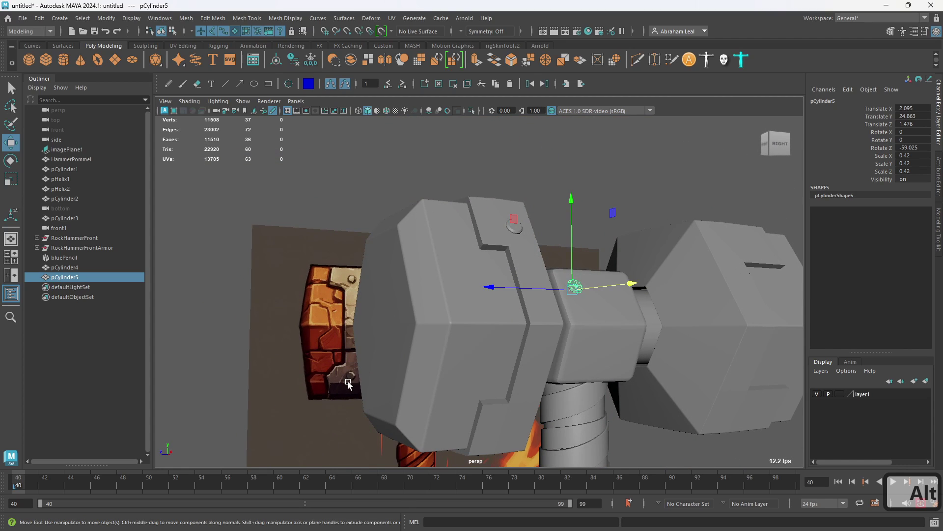
Move the pivot of the rivet on the smaller hammer head down to the head's mid-height by snapping it to a vertex.
key(q)
click(516, 229)
alt+drag(525, 273, 585, 310)
key(w)
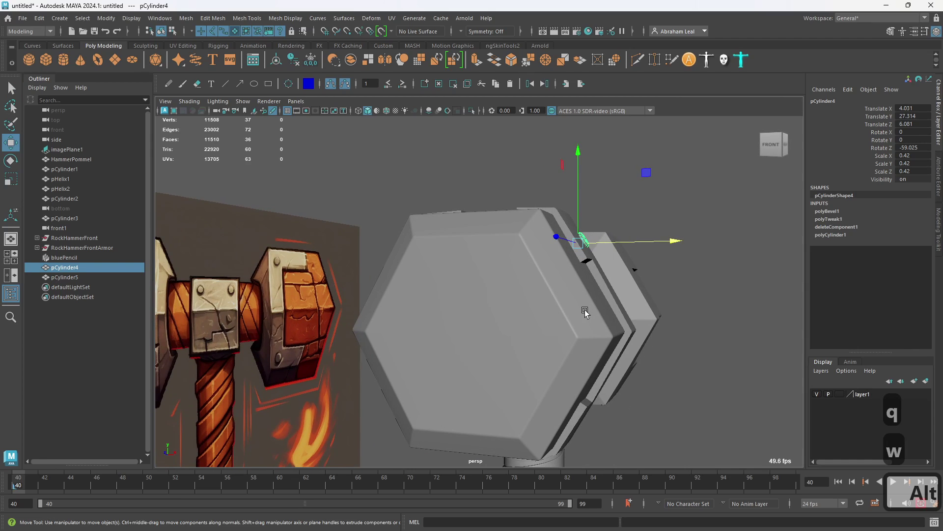
key(d)
key(4)
alt+drag(577, 226, 609, 302)
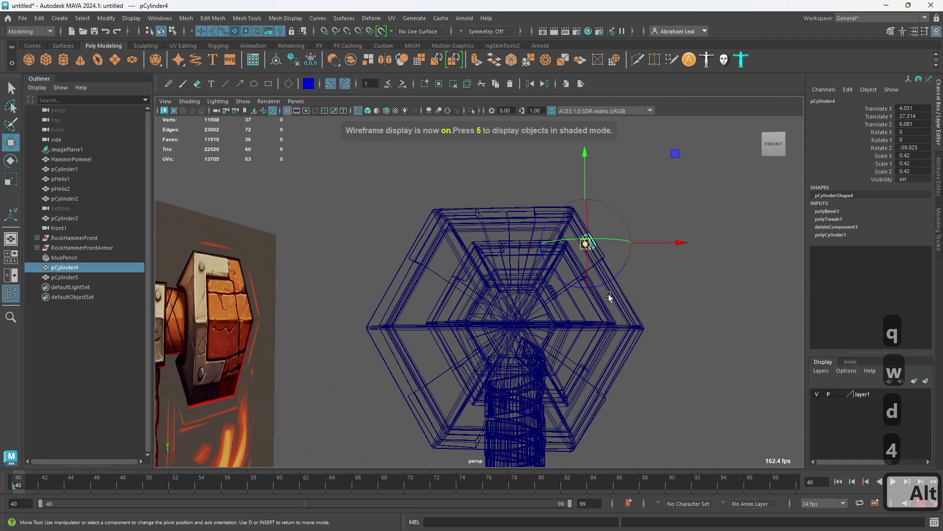
key(v)
alt+drag(671, 204, 627, 215)
key(v)
drag(581, 166, 498, 327)
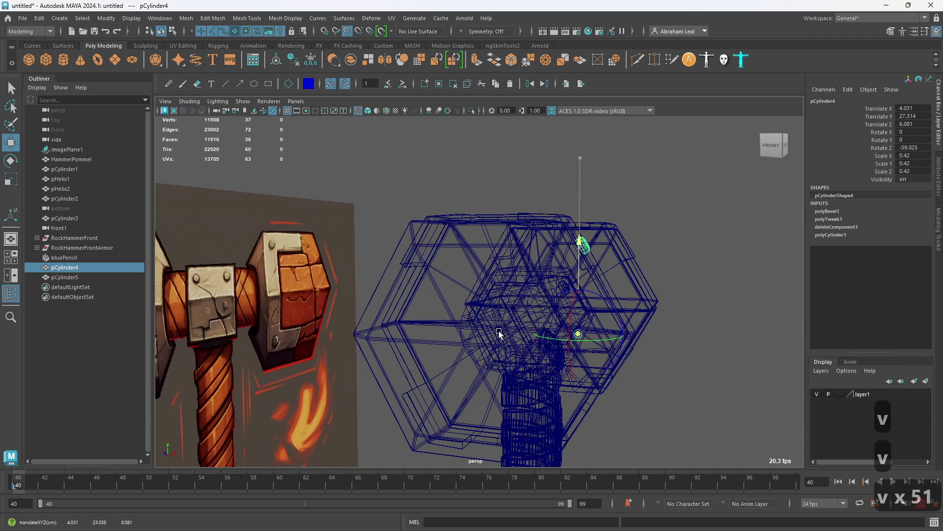
drag(576, 171, 583, 330)
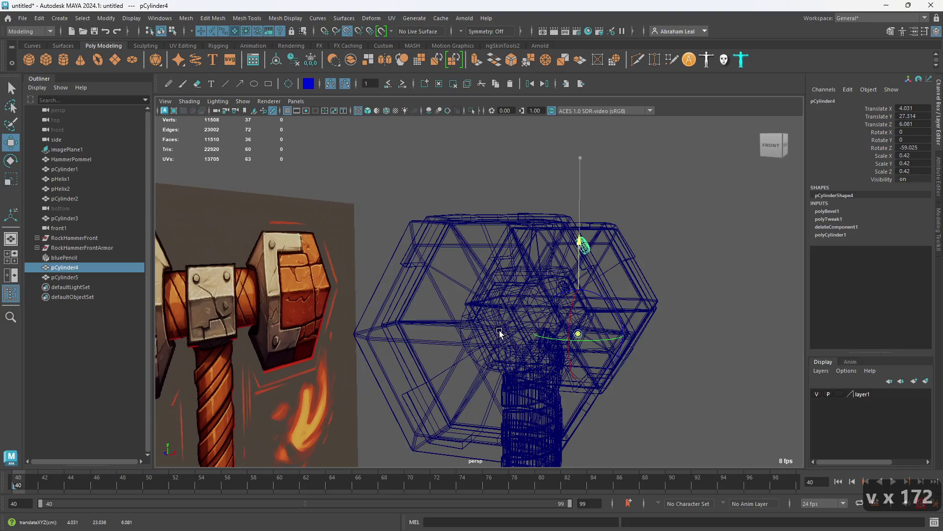
mouse_move(496, 326)
alt+mouse_down()
mouse_move(536, 323)
mouse_move(484, 322)
alt+mouse_up()
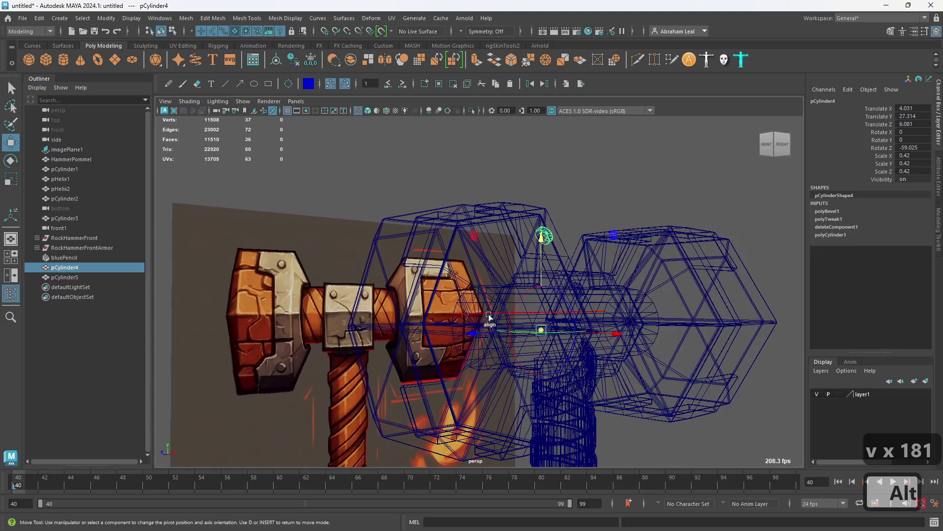
click(584, 206)
click(549, 235)
Set the Mirror options to the Object axis position and the Y mirror axis for the smaller head's rivet.
key(5)
alt+drag(562, 252, 555, 241)
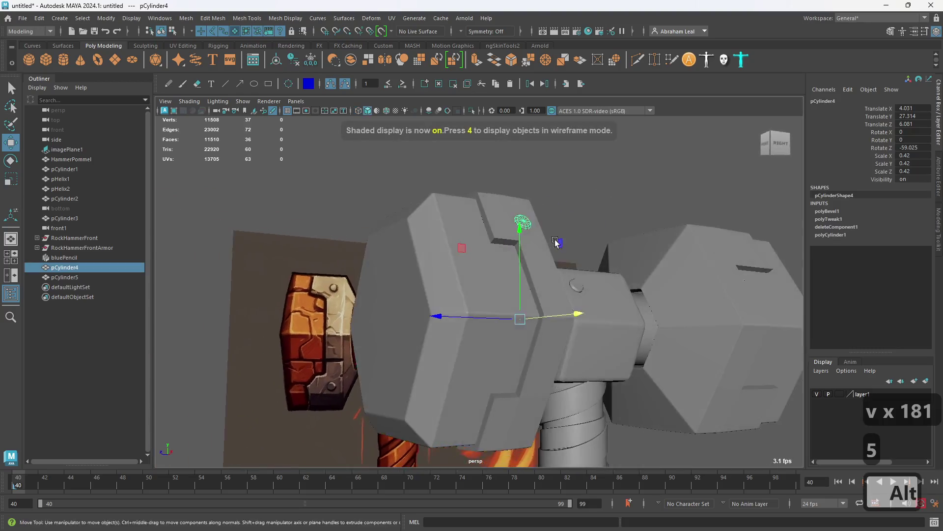
click(185, 18)
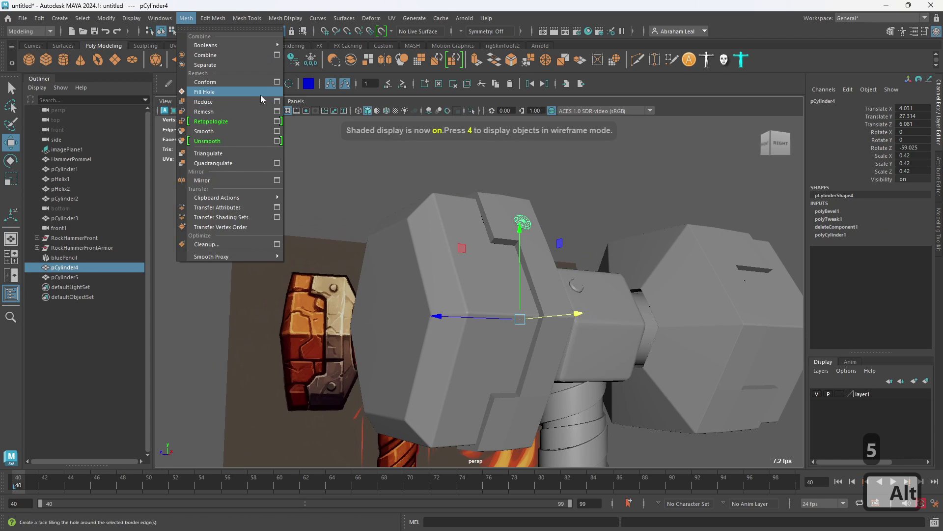
click(277, 180)
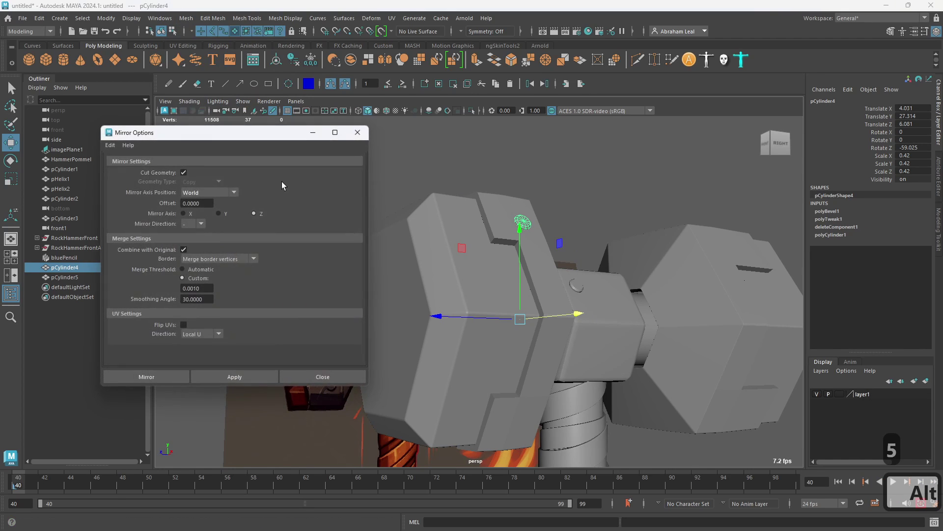
click(216, 192)
click(217, 214)
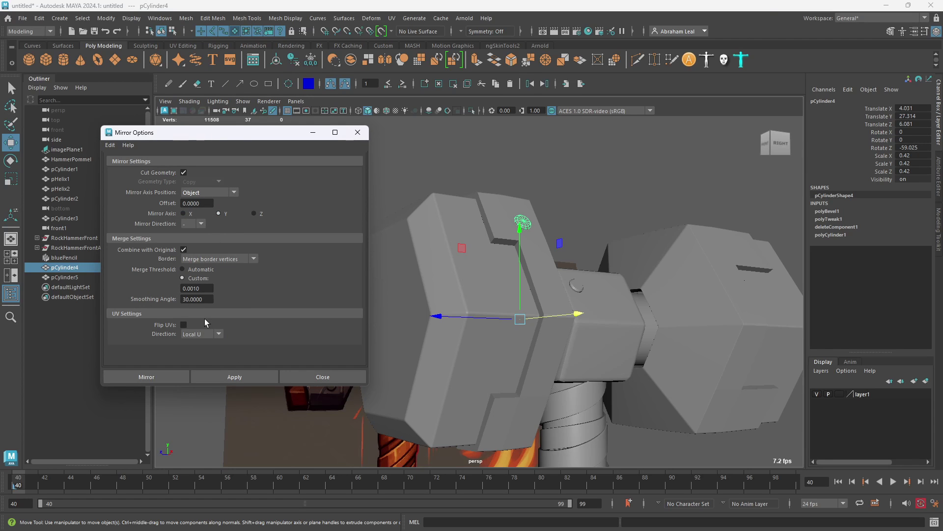
Try mirroring the smaller head's rivet with the Object axis position and the Y axis, and undo the attempt.
click(233, 376)
alt+drag(442, 344, 592, 304)
key(4)
key(ctrl+z)
Freeze the head rivet's transformations and mirror it across its object Y axis to the lower part of the armor.
key(w)
click(311, 63)
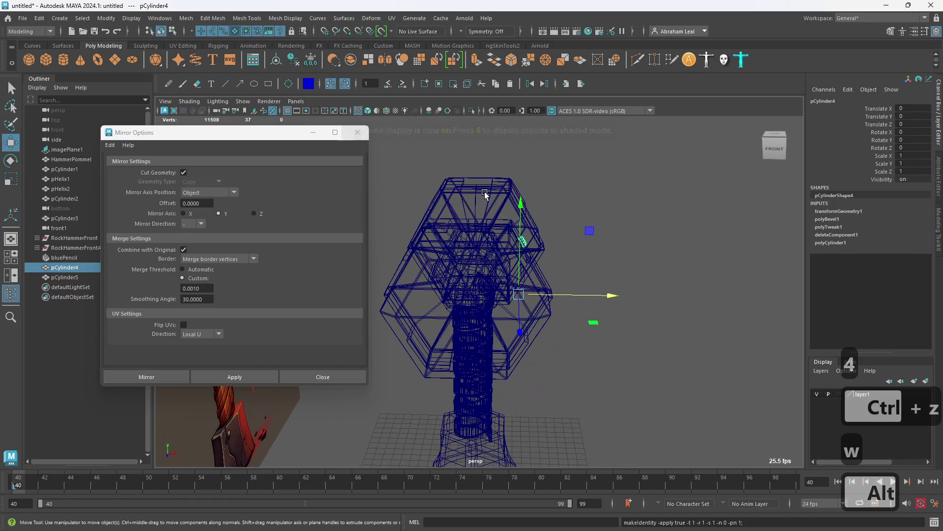
click(234, 376)
key(5)
mouse_move(407, 339)
alt+mouse_down()
mouse_move(497, 319)
mouse_move(484, 314)
mouse_move(514, 305)
alt+mouse_up()
Combine the mirrored head rivets and the central block's rivet into one mesh.
key(q)
shift+click(511, 285)
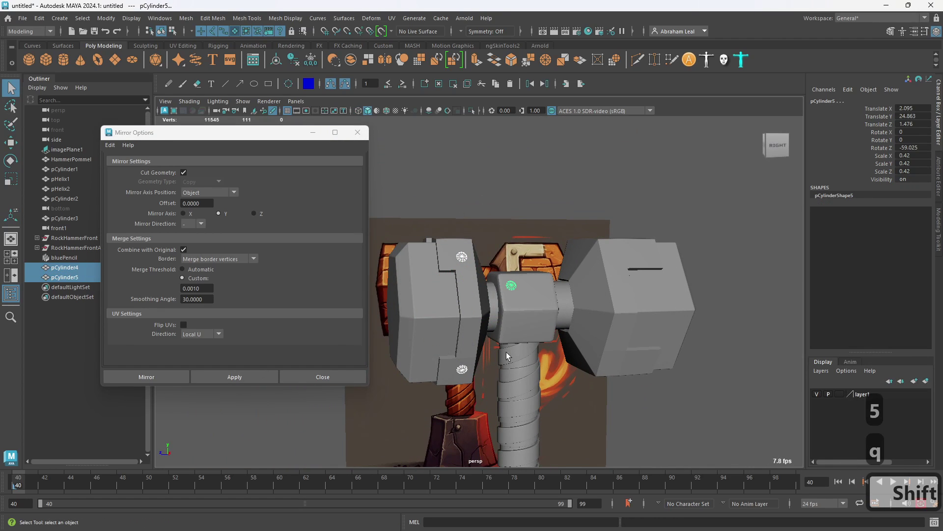
alt+drag(432, 231, 437, 310)
Mirror the combined rivets to the hammer's opposite side with the World axis position and the X axis.
click(206, 193)
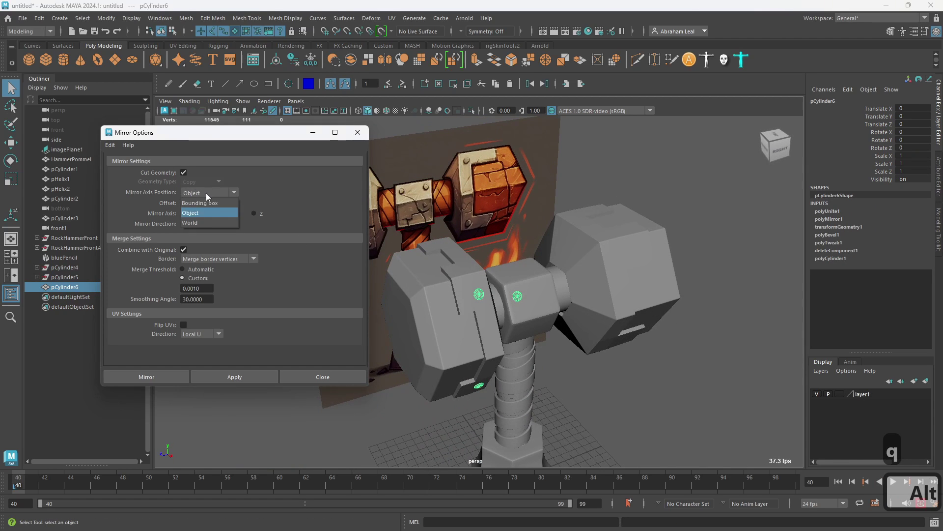
click(206, 223)
mouse_move(417, 218)
alt+mouse_down()
mouse_move(409, 217)
mouse_move(425, 214)
alt+mouse_up()
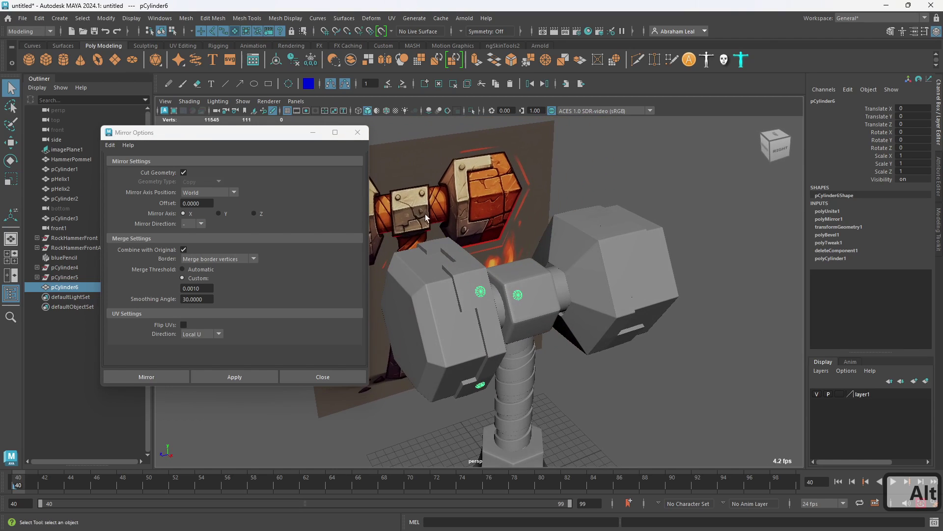
click(234, 377)
alt+drag(443, 275, 514, 291)
click(627, 303)
click(514, 291)
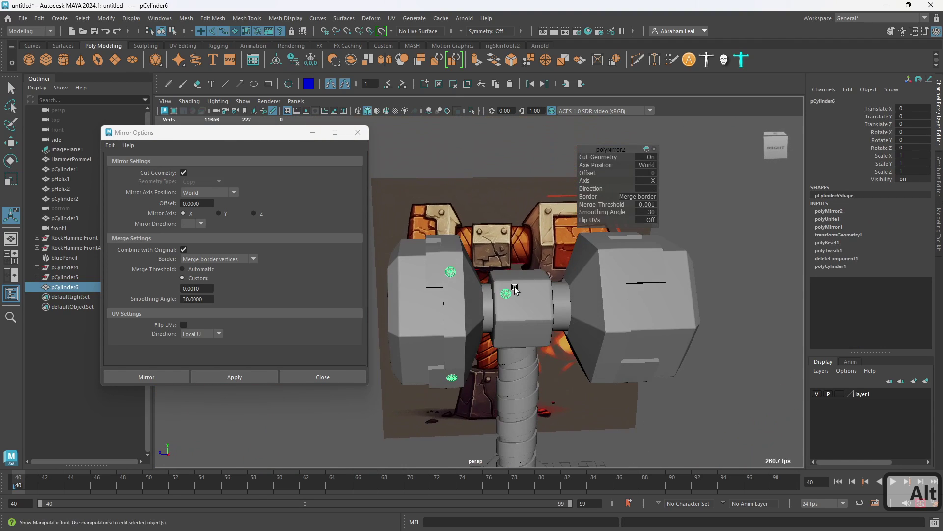
Mirror the combined rivets onto the larger head with the World axis position and the Z axis.
click(253, 375)
alt+drag(418, 299, 470, 299)
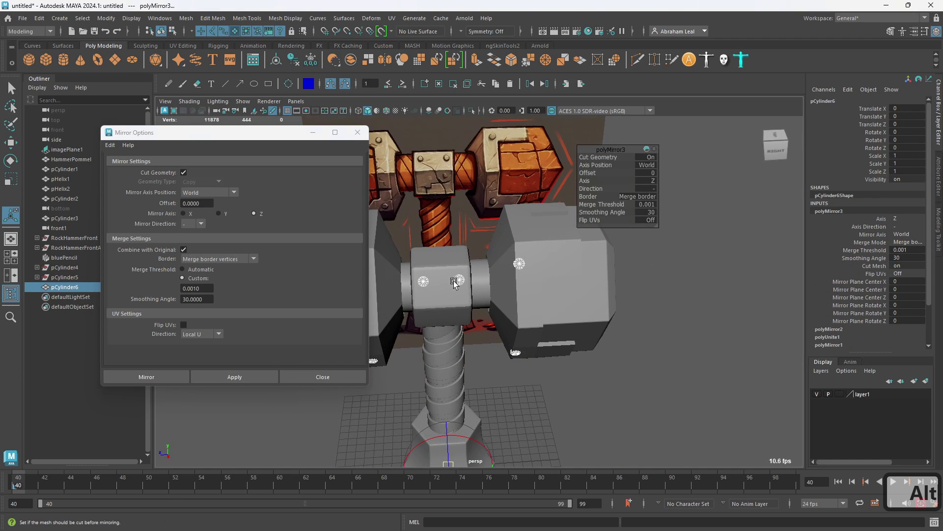
click(523, 264)
Move the vertices of the larger head's rivets outward along Z to match the rivet position in the reference image.
key(space)
drag(544, 247, 558, 247)
key(4)
scroll(558, 247, down, 8)
alt+middle_drag(561, 268, 532, 249)
scroll(540, 238, up, 3)
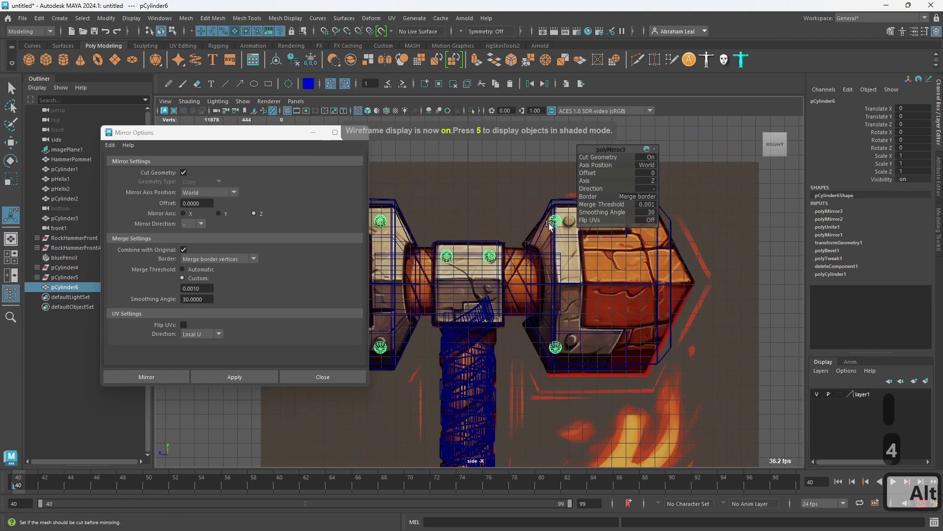
right_drag(557, 219, 527, 211)
alt+middle_drag(557, 219, 491, 222)
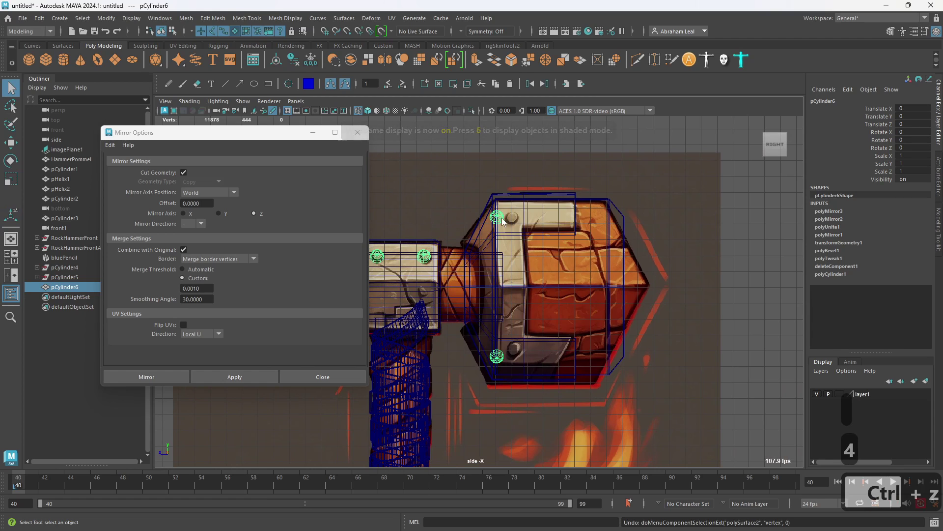
key(ctrl+z)
drag(474, 392, 473, 391)
scroll(473, 390, up, 2)
key(w)
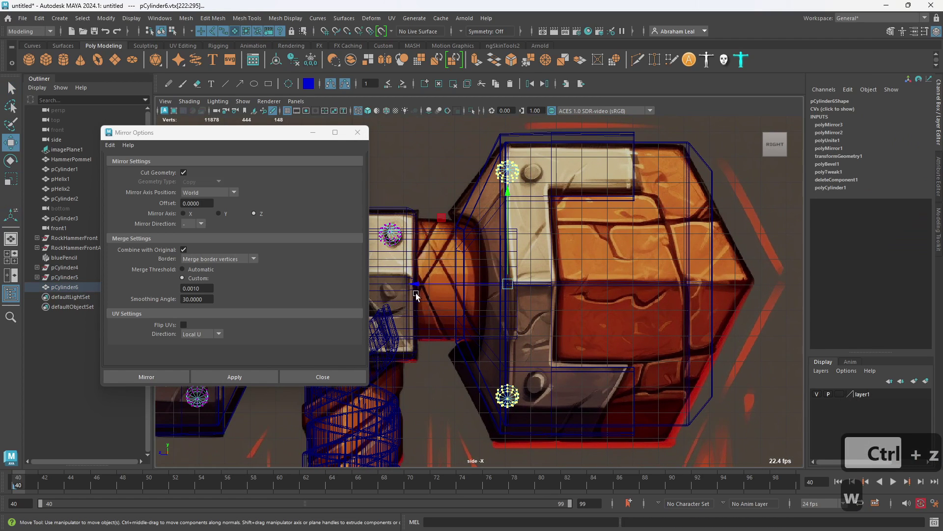
key(5)
key(space)
mouse_move(520, 311)
mouse_down()
mouse_move(520, 294)
mouse_move(553, 302)
mouse_up()
right_drag(541, 274, 638, 219)
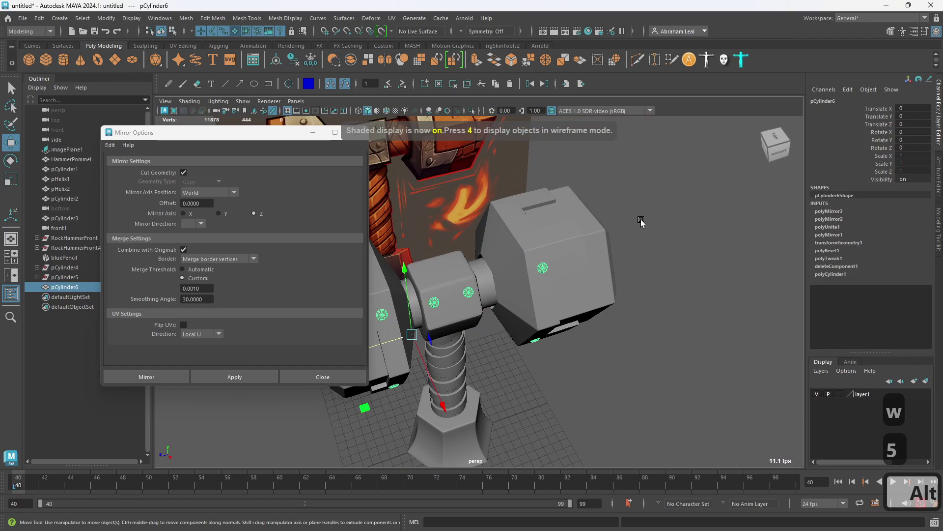
click(638, 218)
Examine the mirrored rivets around the hammer and the pommel rivet in the reference image.
alt+drag(551, 305, 415, 283)
alt+drag(539, 301, 533, 273)
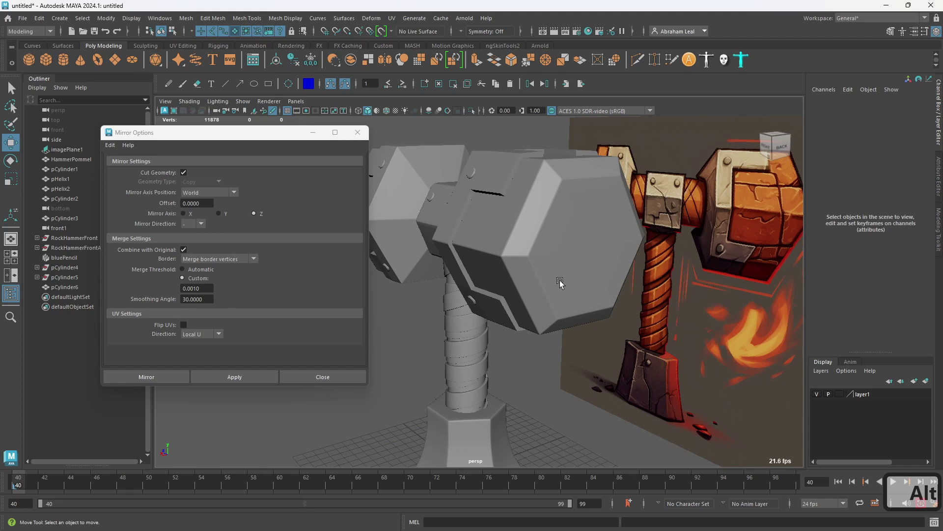
alt+drag(422, 241, 607, 250)
alt+drag(613, 209, 507, 295)
scroll(459, 296, up, 5)
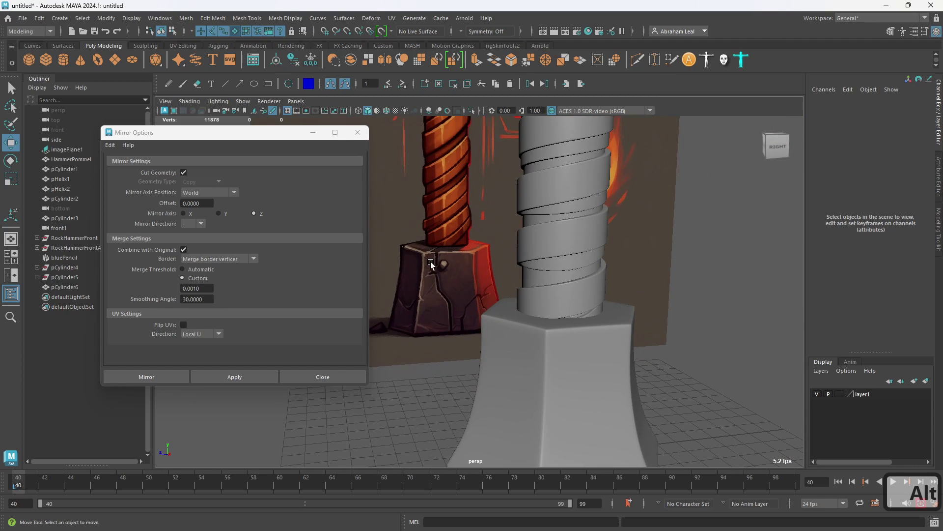
scroll(442, 265, down, 5)
alt+drag(522, 281, 525, 315)
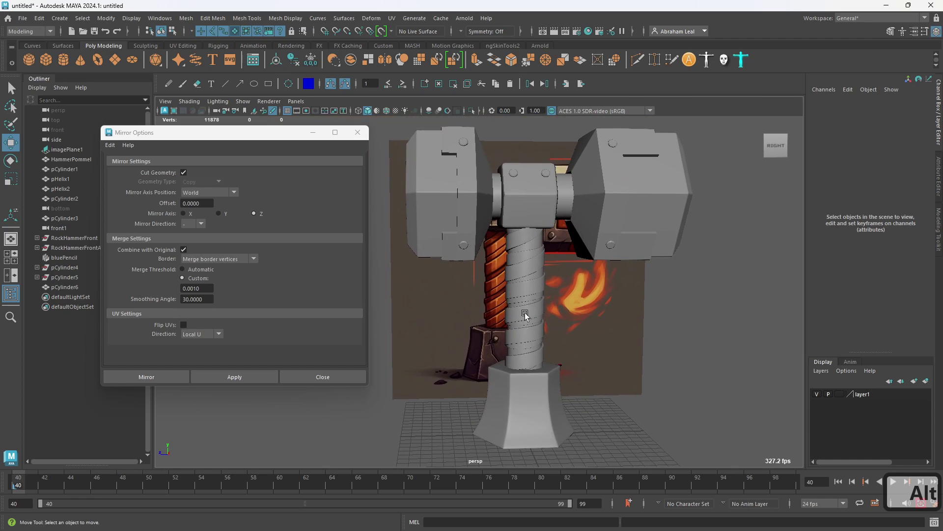
Duplicate the combined rivet mesh and move the copy clear of the hammer, to about Translate X 17.74.
click(517, 172)
alt+drag(517, 172, 645, 348)
key(ctrl+d)
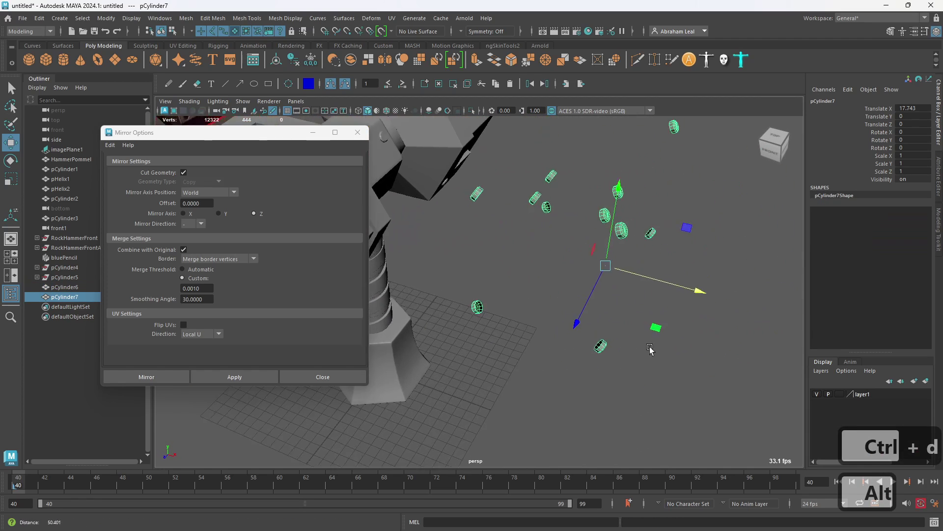
Delete every rivet of the duplicated mesh except one from the central block.
right_click(639, 214)
click(639, 215)
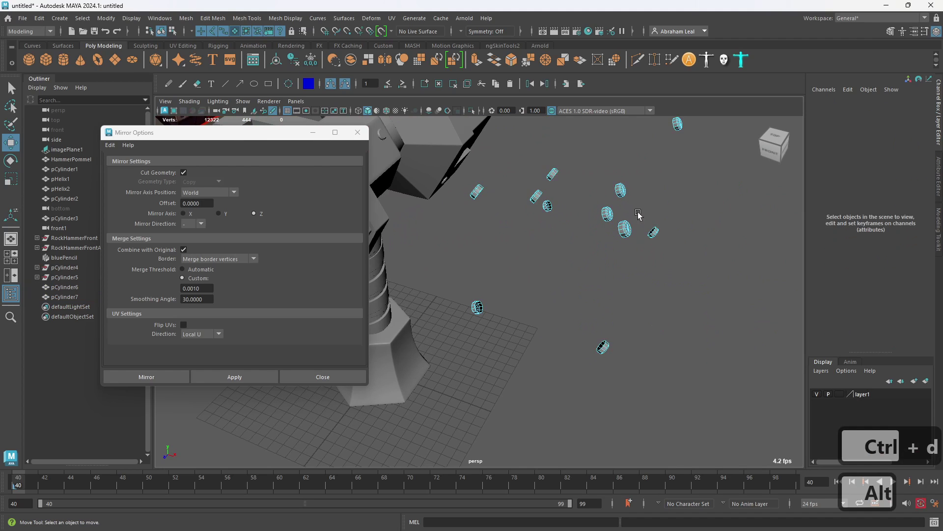
click(608, 215)
alt+drag(608, 215, 645, 227)
shift+drag(471, 361, 471, 361)
key(Delete)
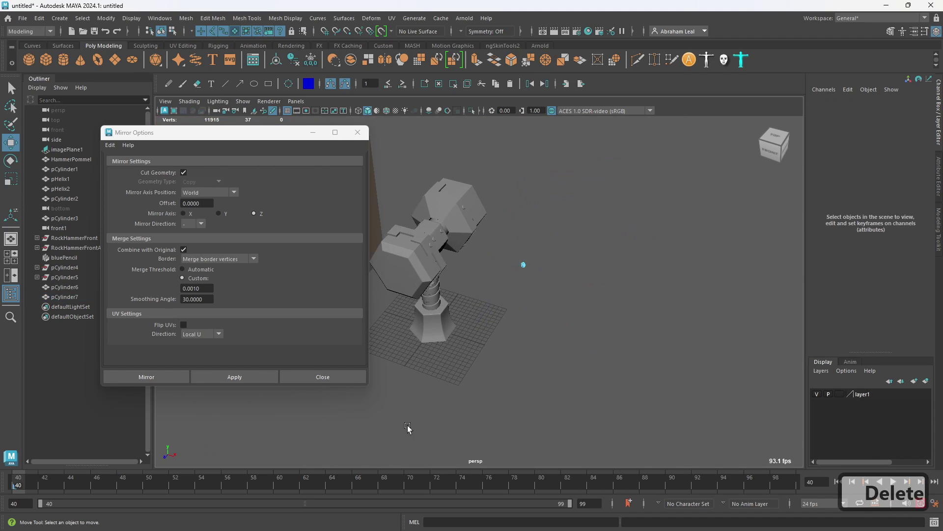
Center the remaining rivet's pivot and move it down beside the pommel, about Translate X 4.45 and Y -18.76.
scroll(588, 286, up, 5)
click(609, 216)
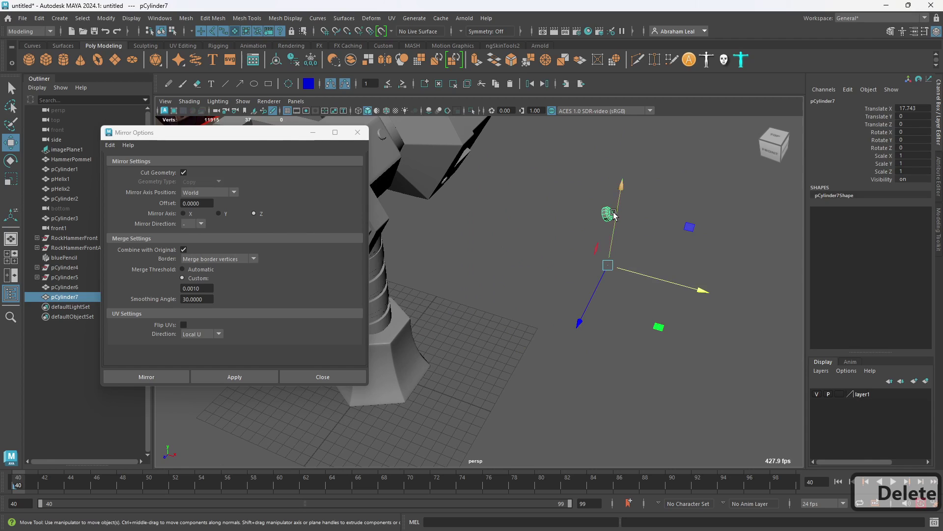
alt+drag(503, 201, 577, 169)
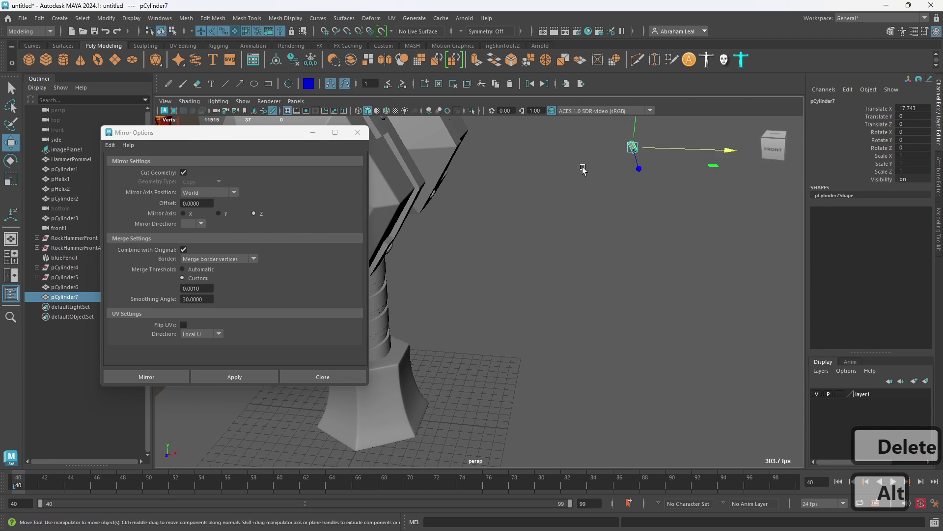
drag(490, 155, 486, 368)
Slide the rivet sideways onto the pommel's center line in the side view, at Translate Z -1.476.
key(space)
alt+middle_drag(522, 332, 510, 285)
scroll(466, 285, up, 3)
key(4)
scroll(566, 350, up, 3)
key(v)
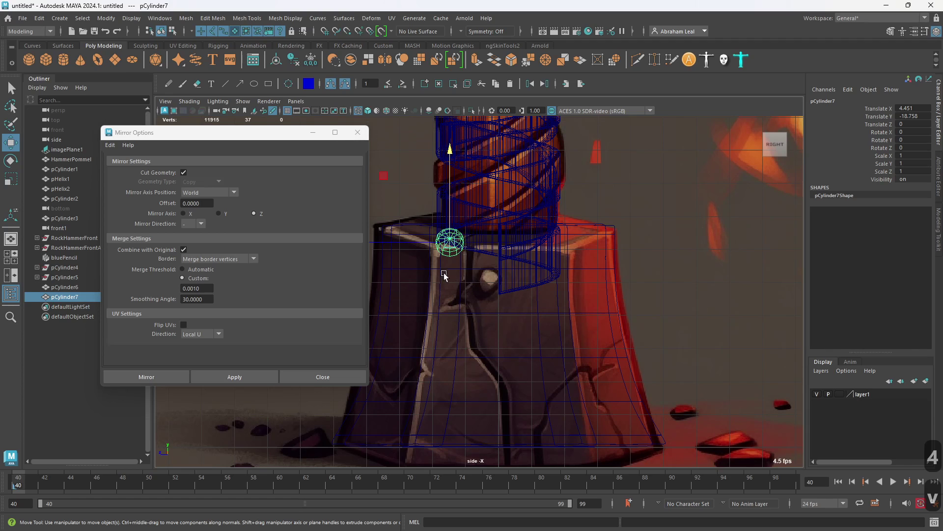
alt+middle_drag(411, 256, 445, 250)
drag(460, 249, 531, 249)
key(space)
Move the rivet inward to the pommel's upper face, at about Translate X 0.80 and Y -19.10.
drag(534, 281, 535, 261)
key(5)
alt+drag(544, 302, 553, 199)
alt+right_drag(553, 199, 615, 301)
drag(611, 290, 495, 290)
alt+middle_drag(505, 285, 582, 239)
alt+right_drag(582, 239, 601, 246)
drag(503, 184, 503, 190)
Rotate the pommel rivet to about Rotate Z -29.03 to sit flush and nudge it inward to Translate X 0.77.
key(e)
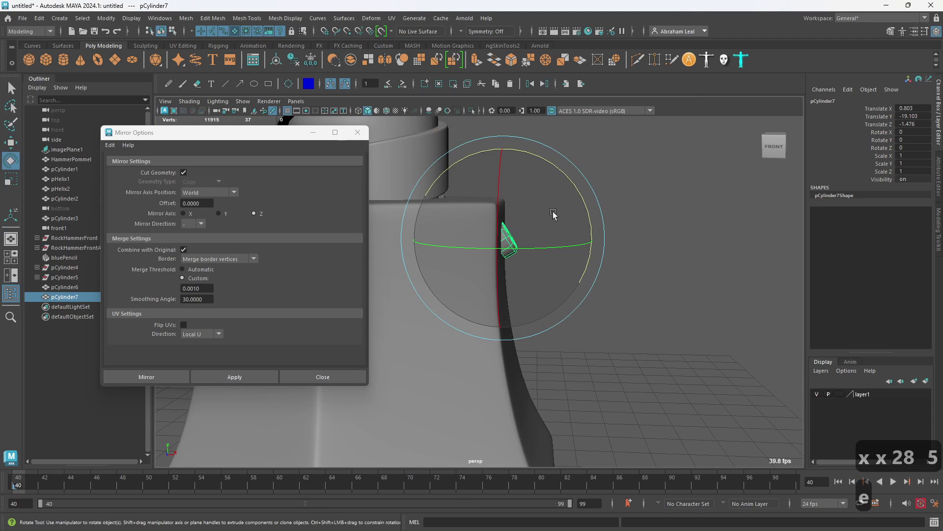
drag(571, 183, 577, 190)
drag(589, 228, 590, 230)
key(w)
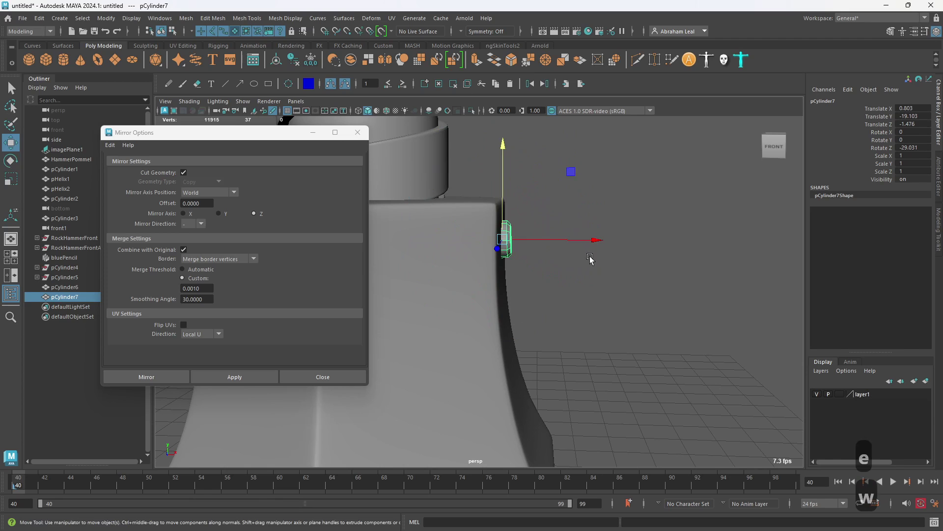
click(628, 280)
Examine the pommel rivet's placement against the reference image and close the Mirror options.
alt+drag(627, 280, 481, 305)
alt+right_drag(481, 304, 326, 257)
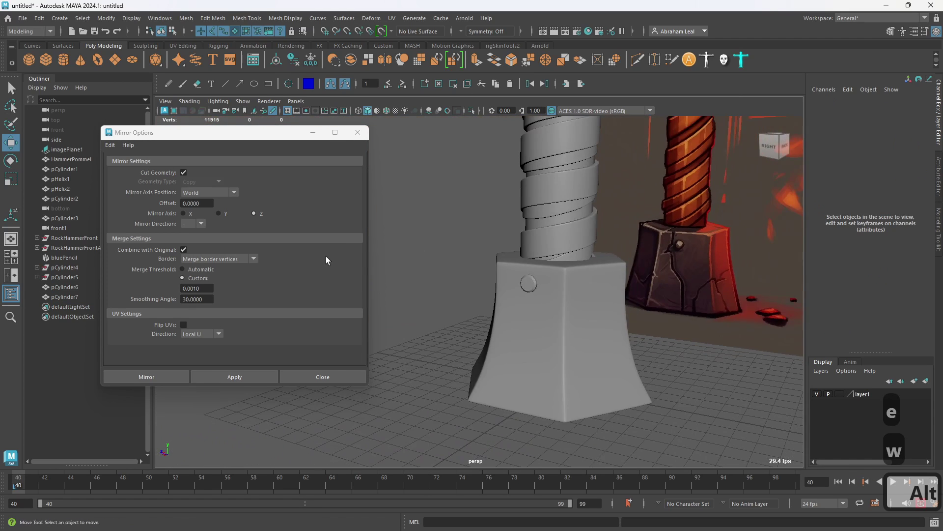
alt+drag(491, 314, 571, 337)
alt+right_drag(571, 337, 246, 206)
alt+drag(495, 269, 506, 245)
alt+right_drag(506, 275, 565, 307)
alt+drag(565, 307, 580, 349)
alt+right_drag(580, 349, 533, 334)
click(362, 136)
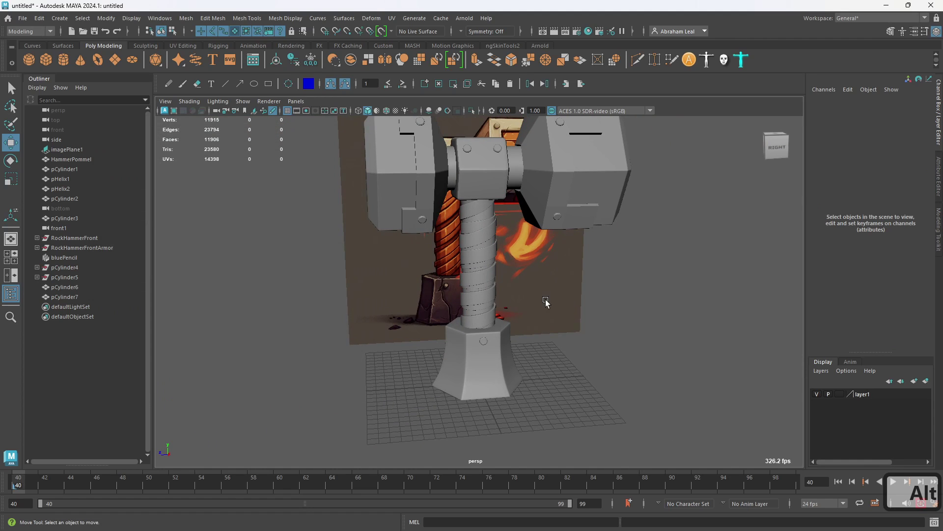
Select the pommel rivet and examine the whole hammer's rivets from several angles against the reference image.
alt+right_drag(539, 293, 593, 343)
alt+middle_drag(476, 270, 527, 347)
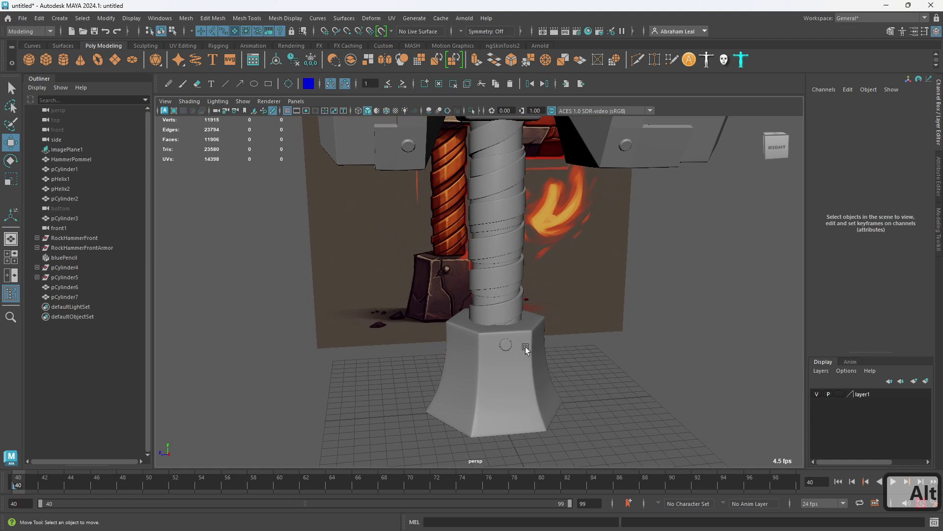
click(507, 347)
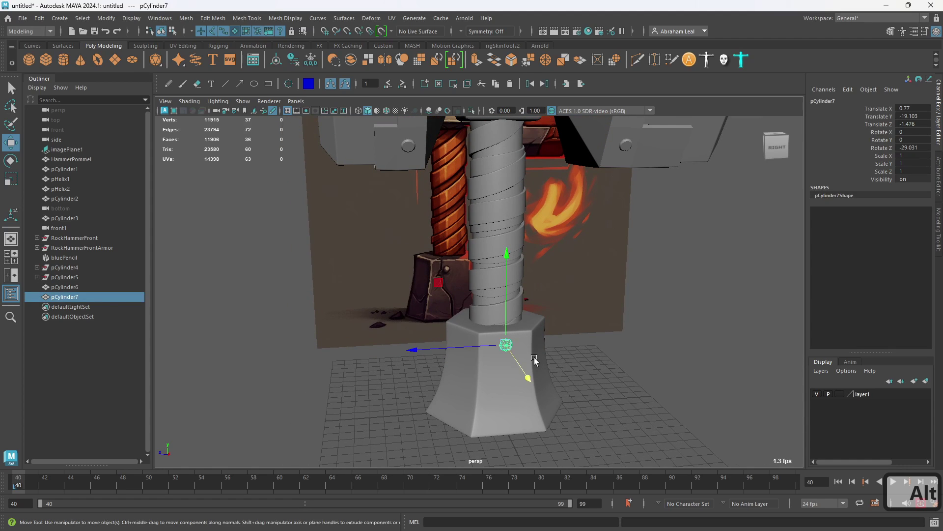
alt+right_drag(534, 360, 597, 393)
alt+middle_drag(597, 394, 552, 280)
alt+right_drag(552, 280, 489, 266)
alt+middle_drag(570, 184, 546, 285)
alt+middle_drag(462, 159, 478, 285)
alt+right_drag(575, 236, 486, 204)
alt+drag(483, 206, 484, 268)
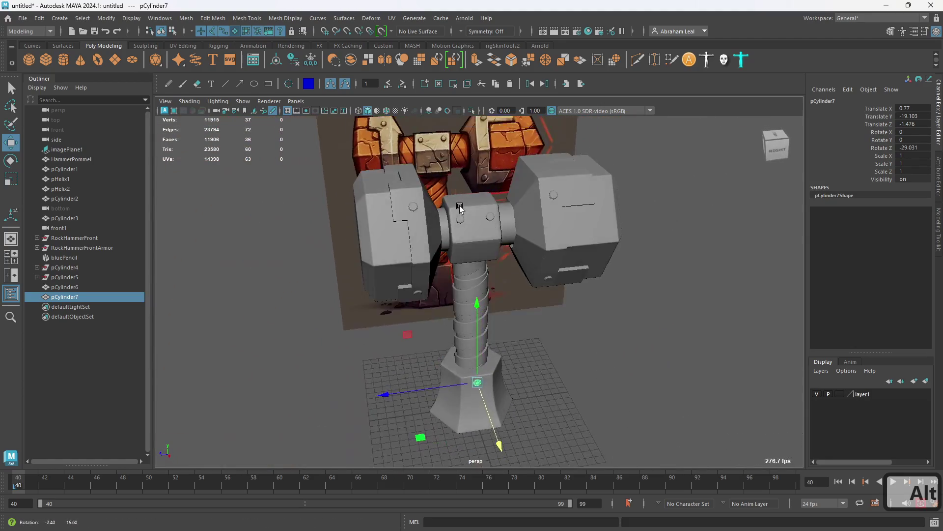
alt+right_drag(483, 268, 479, 271)
alt+drag(479, 272, 452, 256)
alt+middle_drag(524, 297, 525, 199)
alt+drag(524, 198, 499, 245)
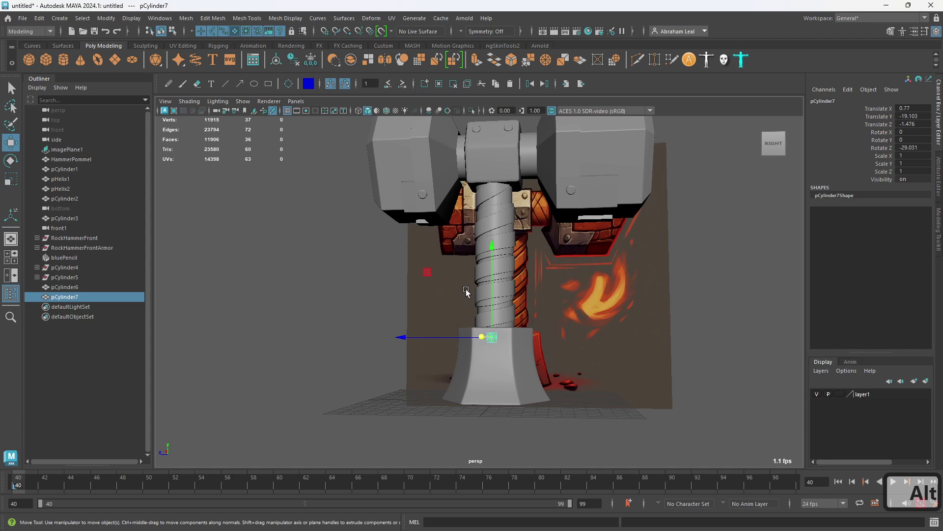
alt+drag(459, 322, 493, 326)
alt+right_drag(442, 282, 475, 297)
alt+middle_drag(474, 298, 422, 217)
alt+right_drag(422, 217, 491, 326)
alt+drag(491, 327, 548, 301)
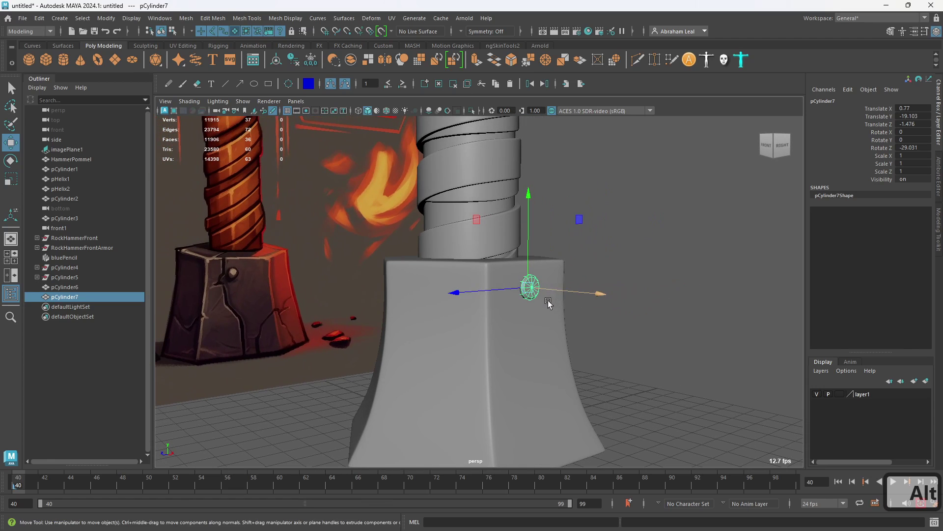
Mirror the pommel rivet to the pommel's opposite face with the World axis position and the X axis, and close the Mirror options.
click(187, 18)
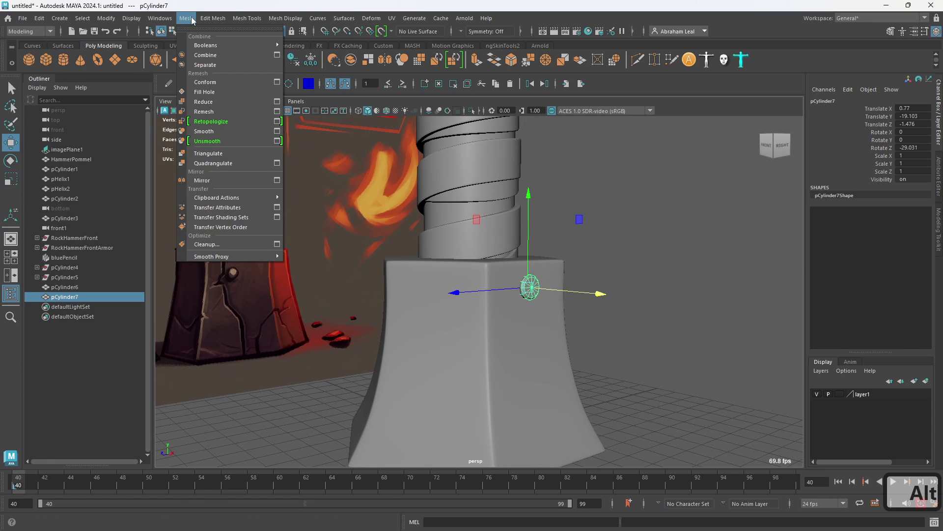
click(276, 180)
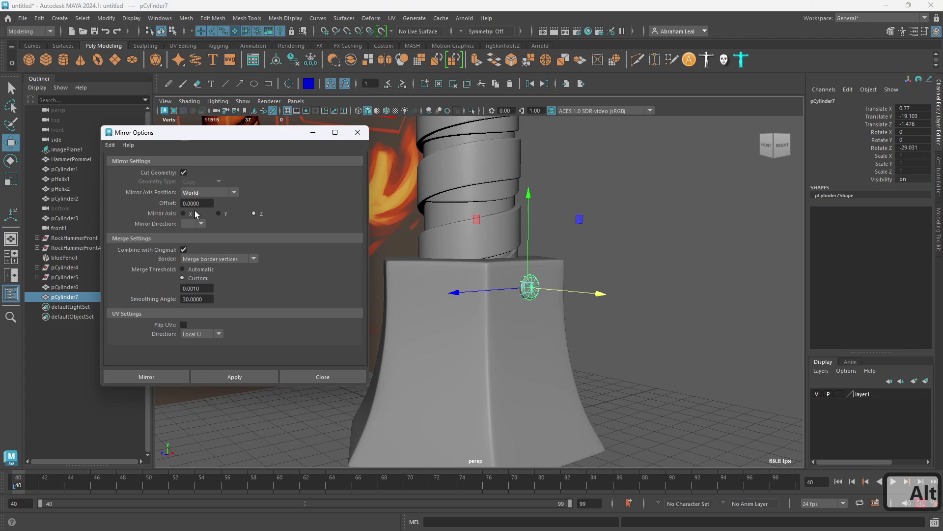
key(5)
click(238, 381)
mouse_move(520, 295)
alt+mouse_down()
mouse_move(655, 280)
mouse_move(608, 314)
mouse_move(547, 296)
mouse_move(638, 287)
mouse_move(629, 280)
alt+mouse_up()
click(655, 280)
click(547, 294)
key(q)
click(589, 289)
click(358, 133)
Examine the hammer and its central block up close, and select the cylinder connecting the block to the heads.
alt+drag(435, 211, 376, 204)
scroll(415, 206, down, 4)
alt+middle_drag(377, 203, 371, 228)
alt+drag(371, 228, 404, 273)
alt+middle_drag(405, 274, 418, 306)
scroll(486, 277, up, 4)
mouse_move(493, 273)
alt+mouse_down()
mouse_move(506, 261)
mouse_move(509, 269)
alt+mouse_up()
alt+middle_drag(509, 269, 485, 287)
scroll(484, 287, up, 4)
alt+drag(484, 287, 532, 296)
scroll(532, 295, up, 3)
click(515, 234)
alt+drag(515, 233, 541, 201)
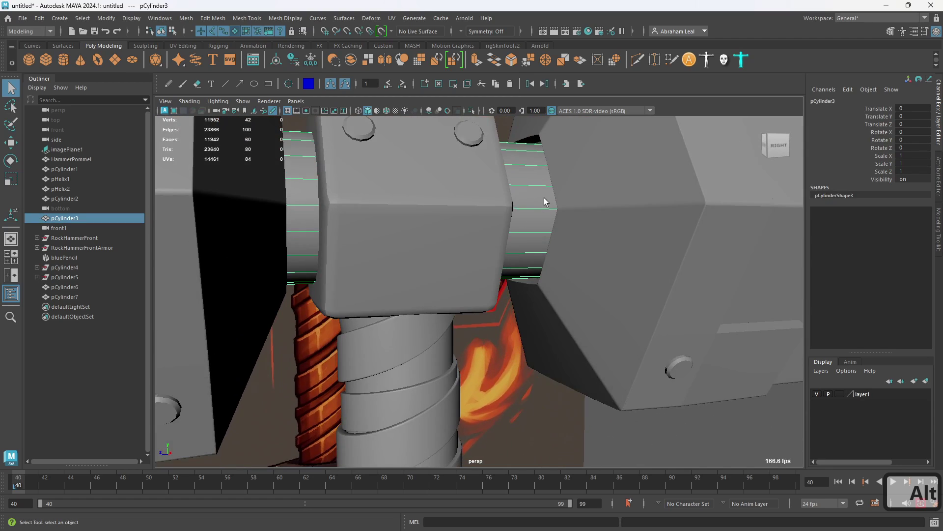
Examine the gap between the head armor and the central block's connecting cylinder, comparing the area with the reference image.
alt+middle_drag(540, 201, 530, 313)
scroll(531, 313, up, 2)
scroll(530, 313, up, 2)
click(535, 271)
alt+drag(535, 271, 541, 202)
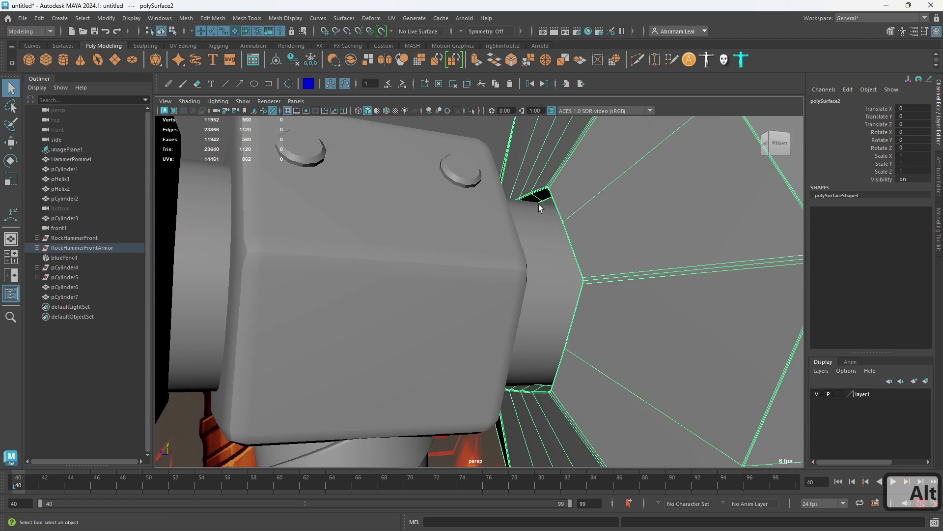
alt+drag(525, 281, 479, 258)
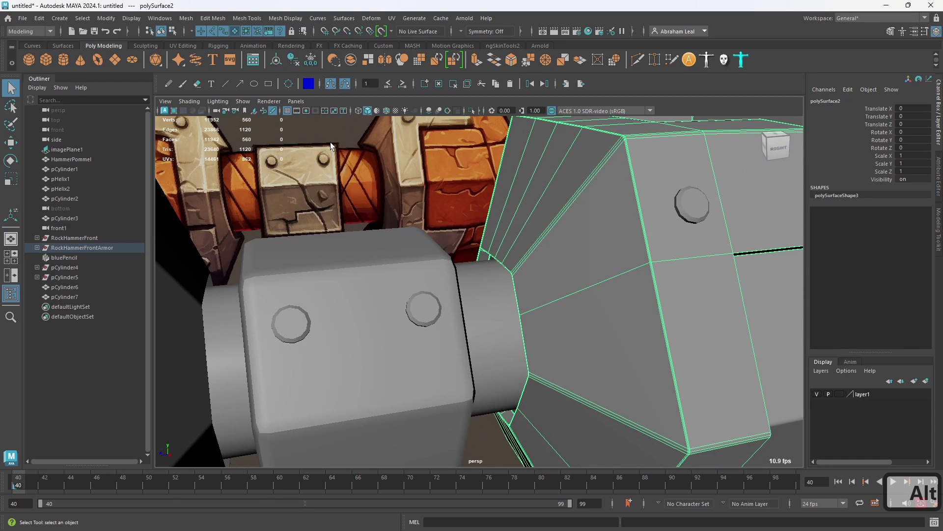
scroll(383, 132, down, 5)
scroll(437, 210, up, 5)
scroll(521, 274, down, 5)
scroll(509, 266, up, 4)
alt+drag(509, 265, 479, 191)
scroll(465, 258, up, 1)
scroll(479, 191, up, 4)
alt+middle_drag(479, 191, 537, 310)
Isolate the selected head armor to examine its hexagonal opening, and restore the full scene with nothing selected.
click(471, 110)
alt+drag(467, 208, 516, 184)
alt+middle_drag(506, 150, 481, 252)
scroll(483, 258, up, 2)
scroll(533, 276, down, 4)
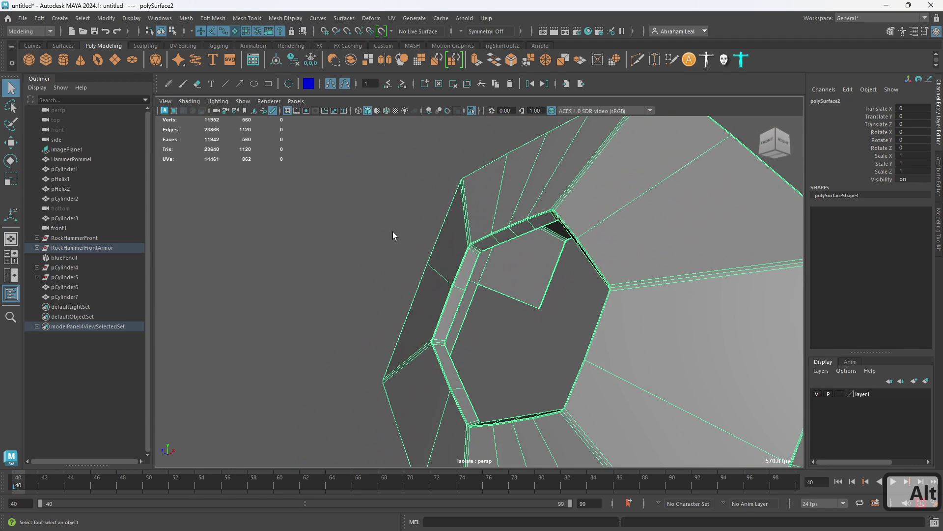
alt+drag(373, 222, 637, 296)
alt+middle_drag(636, 296, 527, 205)
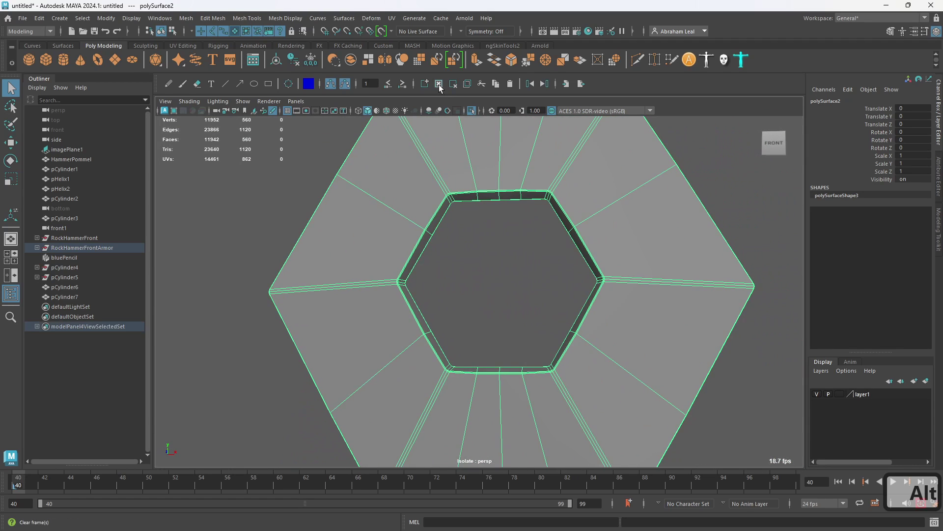
click(471, 110)
scroll(562, 232, down, 5)
alt+drag(562, 232, 369, 263)
scroll(369, 263, down, 1)
click(714, 272)
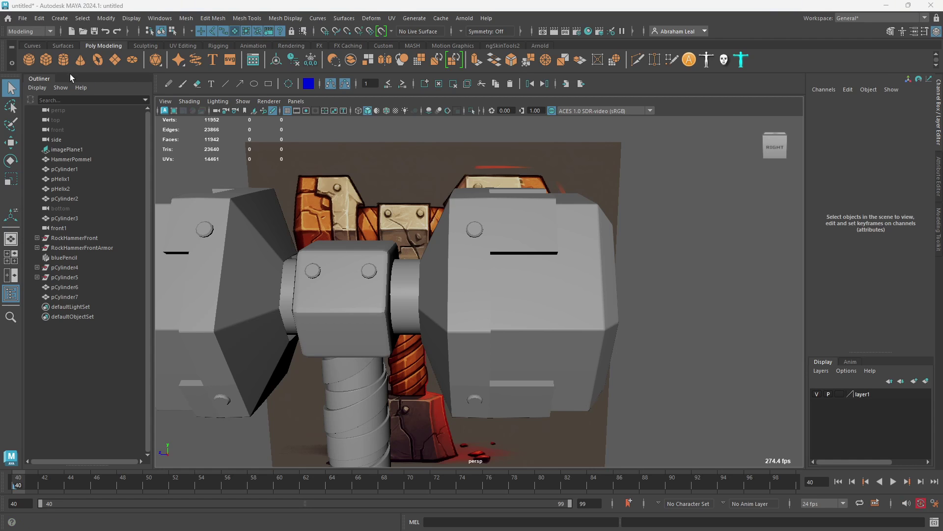
Create a polygon cylinder and raise it in the side view to the height of the central block.
click(65, 61)
scroll(469, 339, down, 4)
key(space)
drag(470, 340, 500, 340)
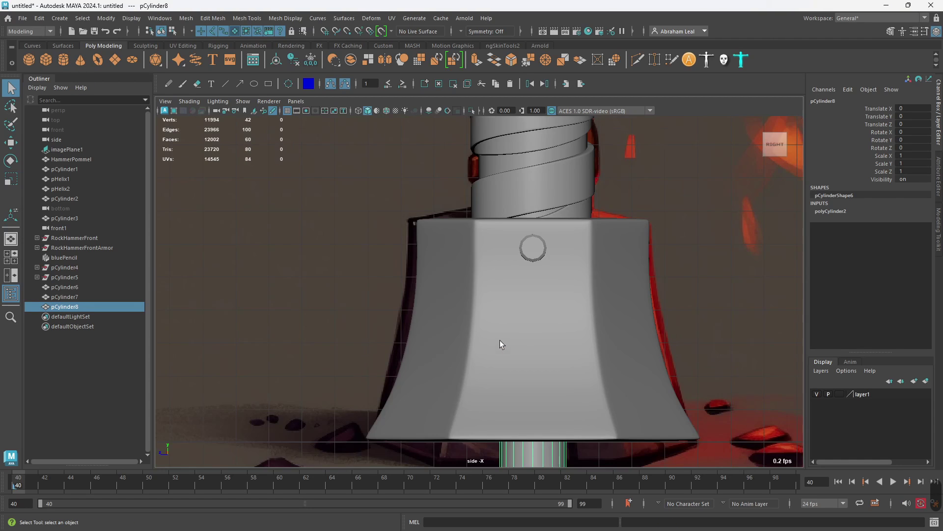
scroll(501, 337, down, 7)
alt+middle_drag(508, 280, 494, 371)
key(w)
drag(481, 344, 482, 133)
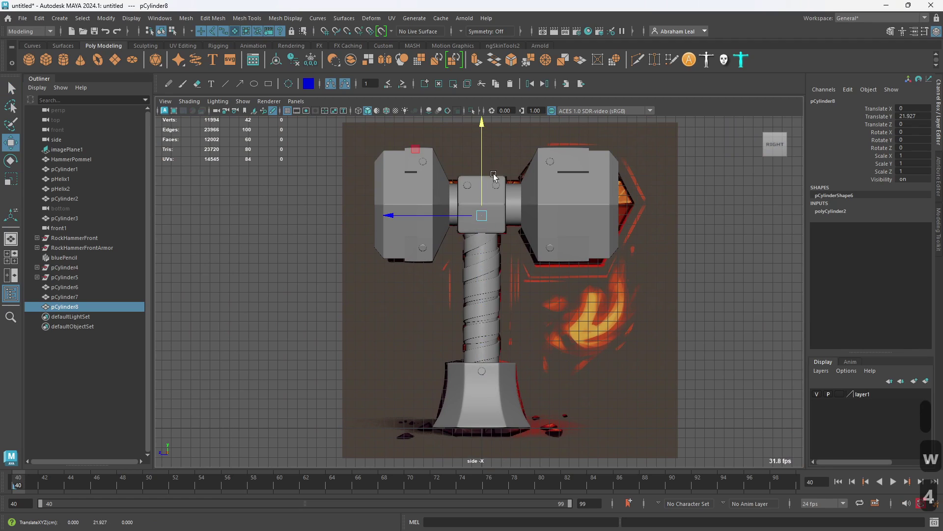
Snap the cylinder's height to the centre line of the hammer heads, at Translate Y 23.037, using the wireframe display.
key(4)
alt+middle_drag(490, 214, 494, 278)
scroll(494, 278, up, 8)
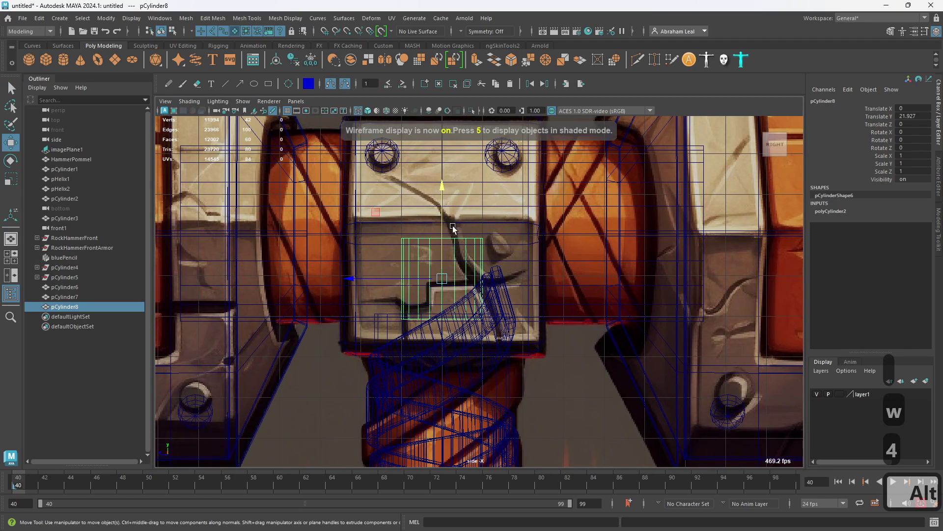
key(x)
drag(443, 255, 443, 233)
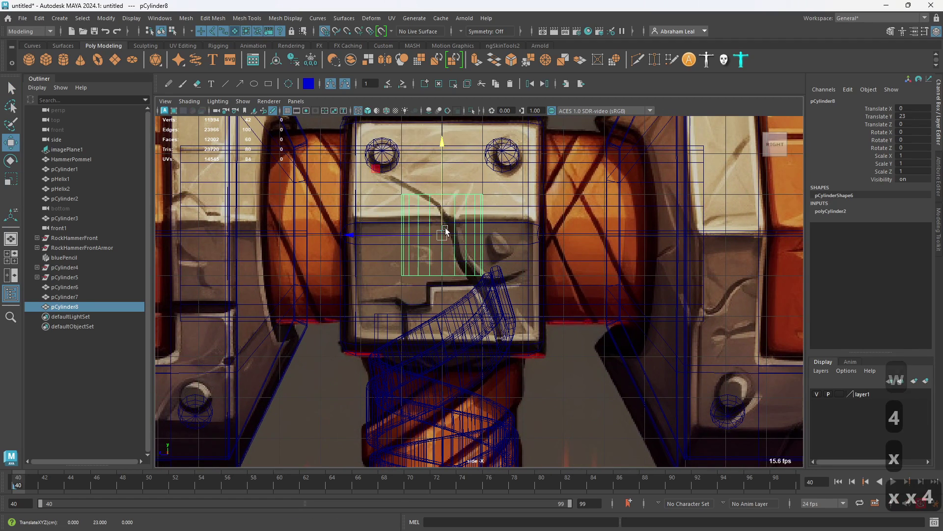
key(v)
middle_drag(481, 210, 577, 229)
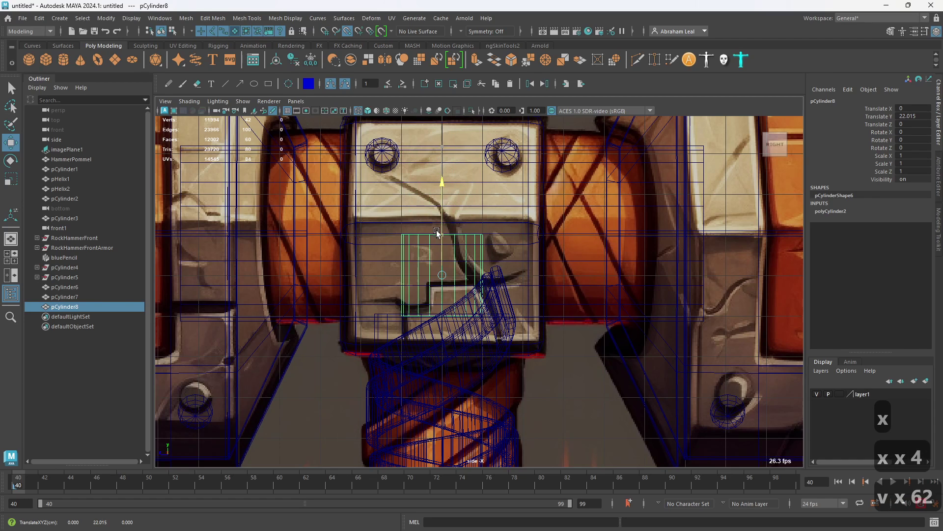
middle_drag(429, 237, 293, 236)
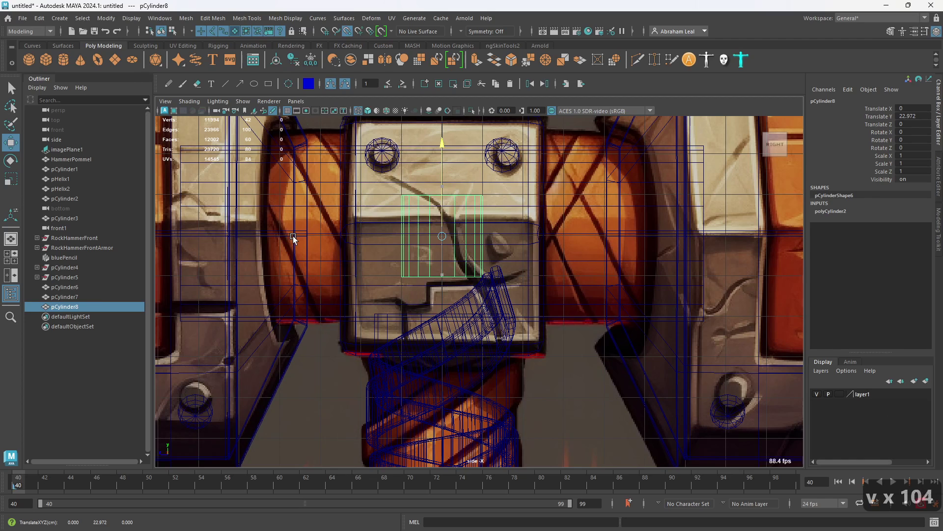
Set the cylinder's axis subdivisions to 6 and its Rotate X to 90.
key(e)
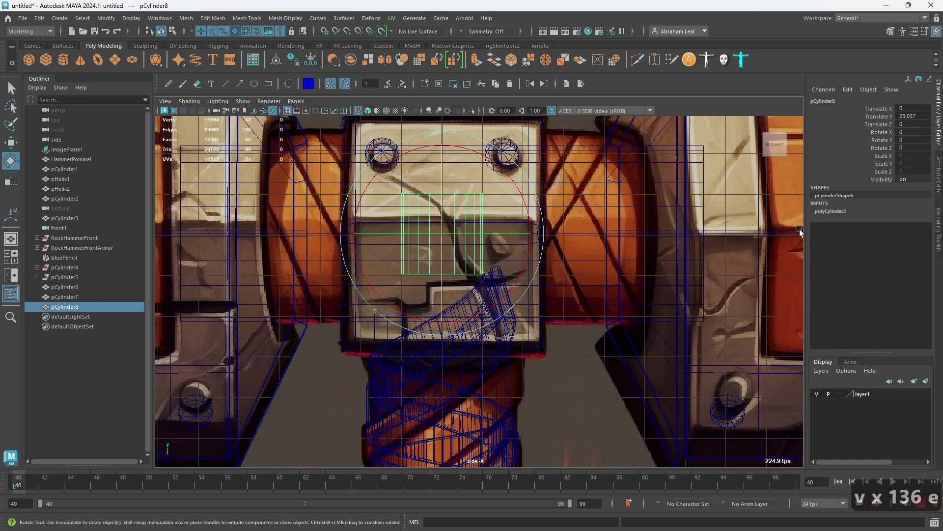
click(831, 212)
text(6)
key(Return)
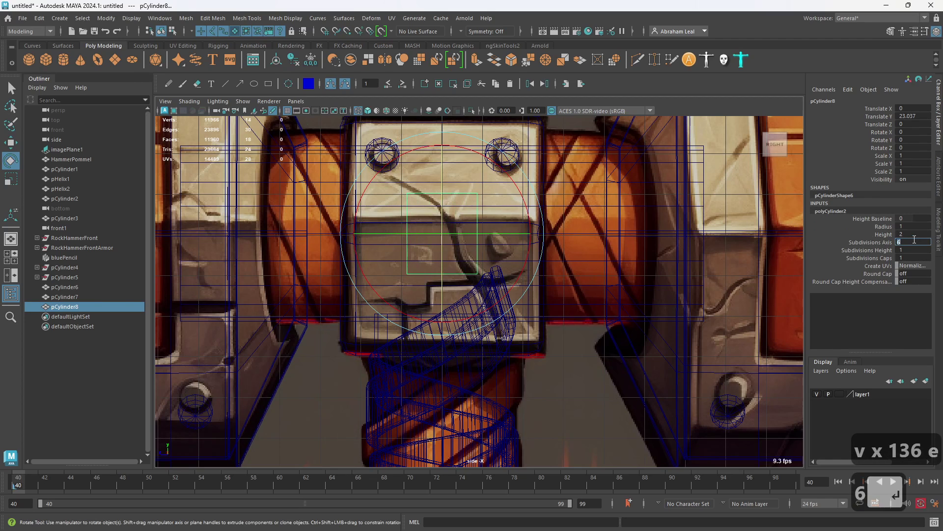
alt+middle_drag(516, 233, 495, 259)
drag(493, 207, 521, 294)
click(917, 131)
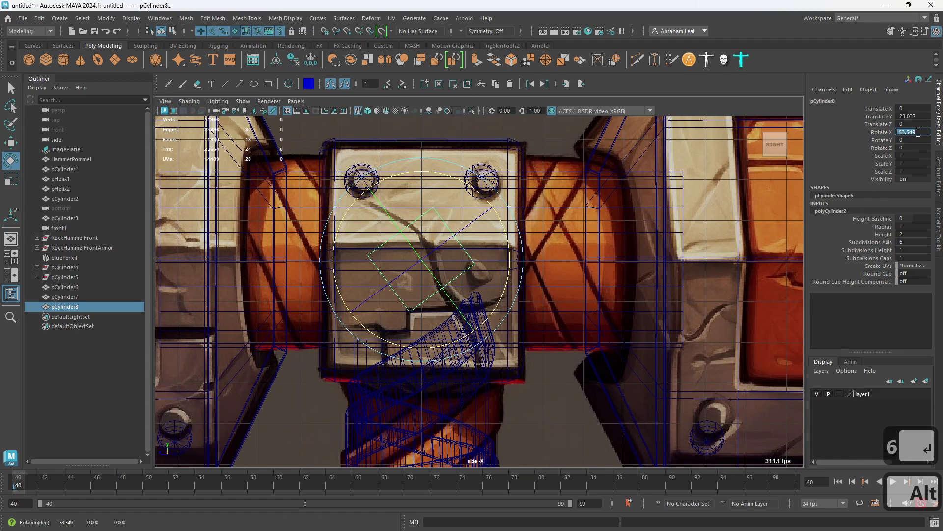
text(90)
key(Return)
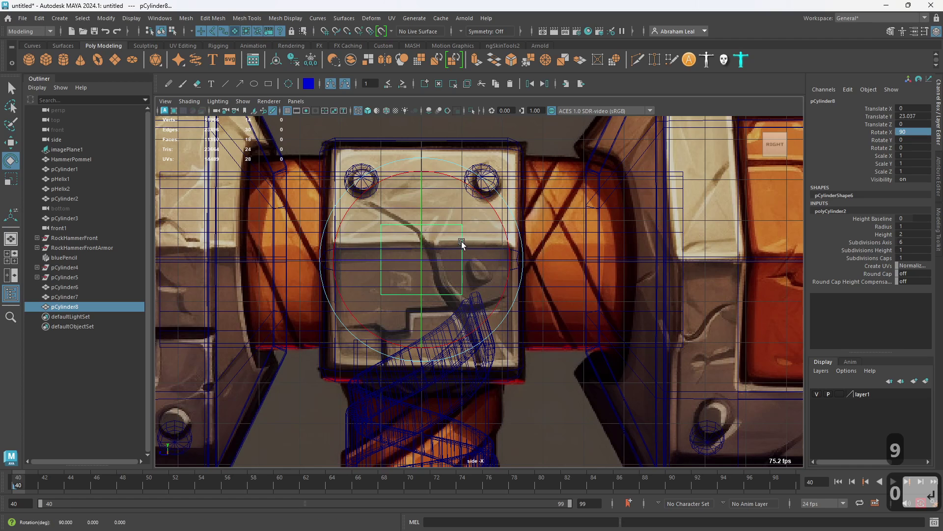
Move the hexagonal cylinder to about Translate Z -4.202, between the central block and the hammer head, resize it and restore shading.
key(w)
drag(332, 265, 504, 259)
key(r)
mouse_move(591, 260)
mouse_down()
mouse_move(604, 263)
mouse_move(606, 243)
mouse_up()
key(5)
Scale the hexagonal cylinder to about 2.556, 0.525 and 2.556 to form a thin collar around the connecting cylinder.
key(space)
alt+drag(607, 246, 638, 288)
alt+right_drag(638, 289, 634, 435)
alt+middle_drag(467, 300, 600, 353)
drag(519, 282, 603, 285)
alt+drag(590, 305, 530, 285)
drag(422, 288, 519, 206)
alt+drag(530, 310, 434, 297)
alt+drag(511, 326, 500, 169)
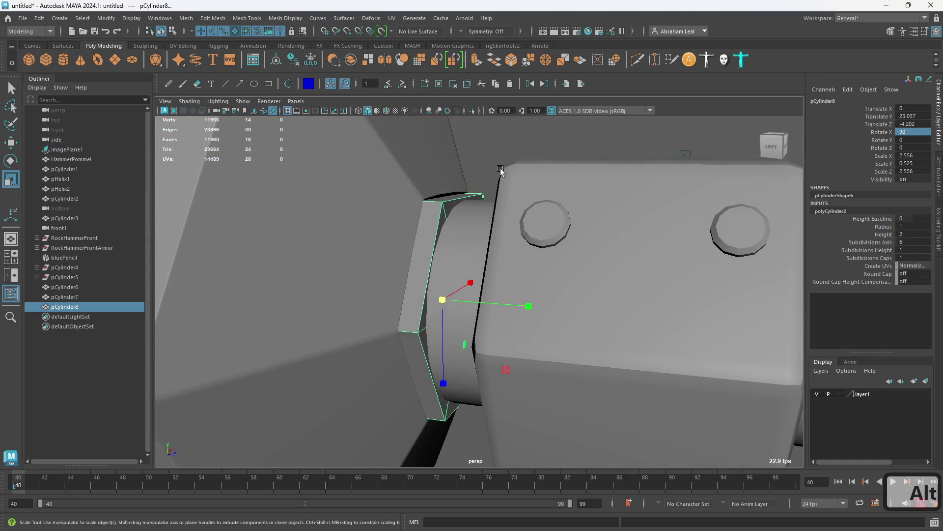
Bevel the edges of the hexagonal collar with 2 segments.
key(4)
alt+drag(448, 224, 573, 155)
key(5)
click(510, 61)
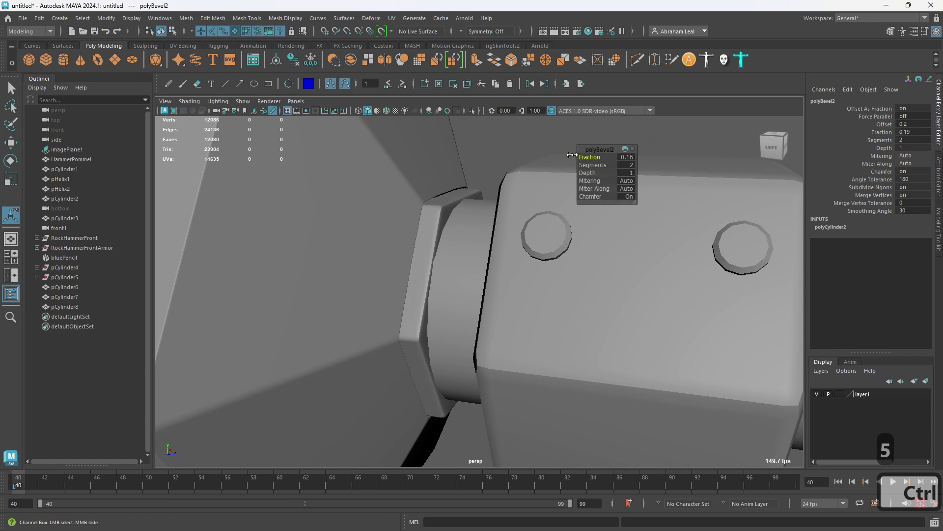
click(541, 167)
Scale the connecting cylinder to 0.94 in X and Y so it sits inside the hexagonal collar.
click(461, 234)
alt+middle_drag(460, 235, 437, 189)
alt+right_drag(436, 189, 408, 199)
key(r)
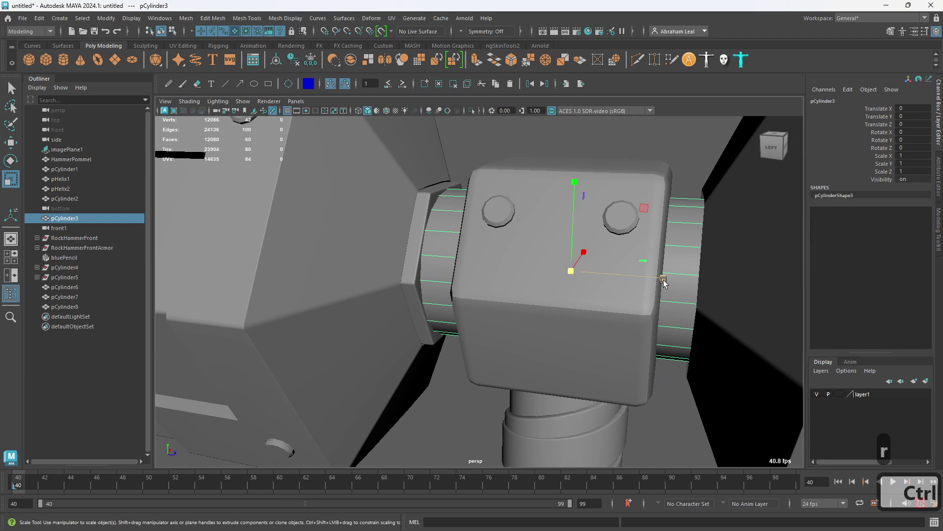
ctrl+drag(662, 276, 655, 273)
click(472, 153)
alt+drag(470, 160, 444, 222)
click(452, 243)
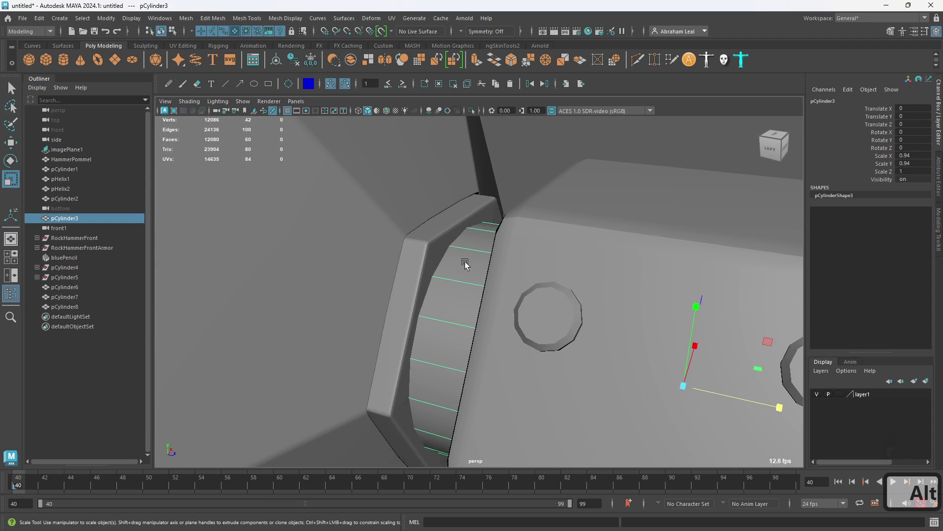
Isolate the connecting cylinder and delete the cap faces at both of its ends.
key(3)
alt+drag(525, 171, 514, 194)
key(1)
click(471, 110)
alt+drag(430, 219, 455, 211)
scroll(456, 214, down, 5)
right_drag(490, 275, 497, 275)
drag(685, 225, 325, 451)
drag(740, 219, 319, 407)
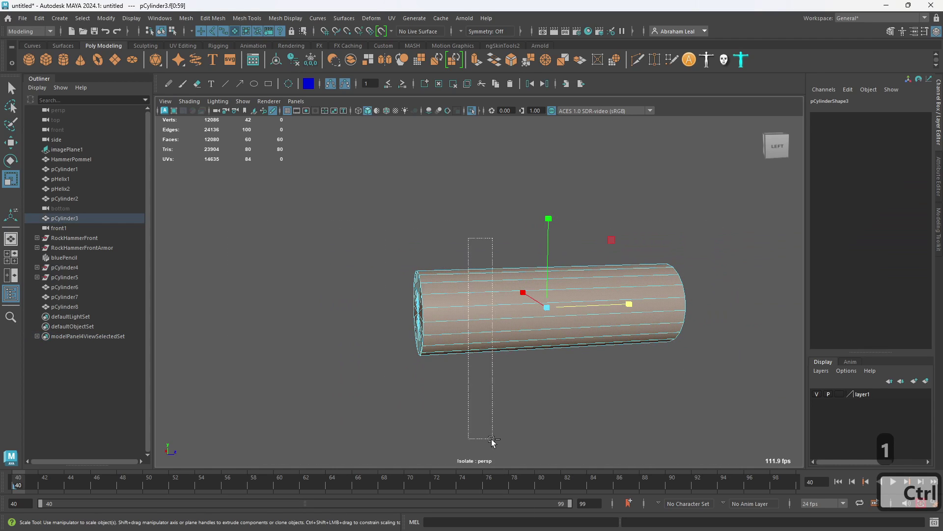
ctrl+drag(494, 436, 491, 443)
key(Delete)
alt+drag(479, 265, 471, 250)
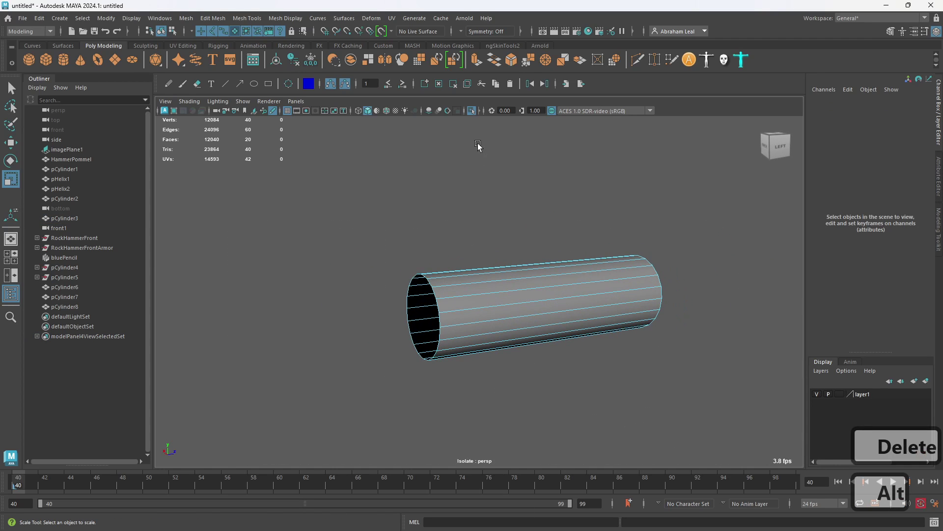
Restore the full scene and turn on smooth mesh preview for the connecting cylinder.
click(472, 110)
click(484, 292)
click(484, 291)
key(3)
alt+drag(548, 188, 730, 319)
Duplicate the hexagonal collar and place the copy on the opposite side of the central block.
click(529, 206)
scroll(452, 282, up, 4)
click(453, 281)
key(ctrl+d)
key(w)
click(646, 193)
Examine the whole hammer from several angles against the reference image.
scroll(521, 219, down, 4)
alt+drag(482, 227, 540, 261)
scroll(317, 236, down, 4)
alt+middle_drag(541, 260, 545, 206)
scroll(544, 209, down, 4)
alt+drag(508, 280, 458, 293)
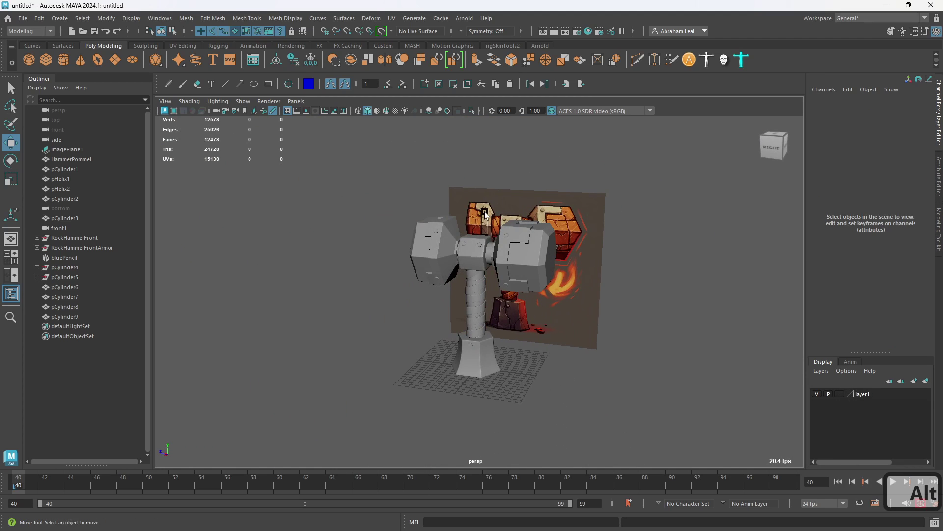
scroll(568, 287, up, 4)
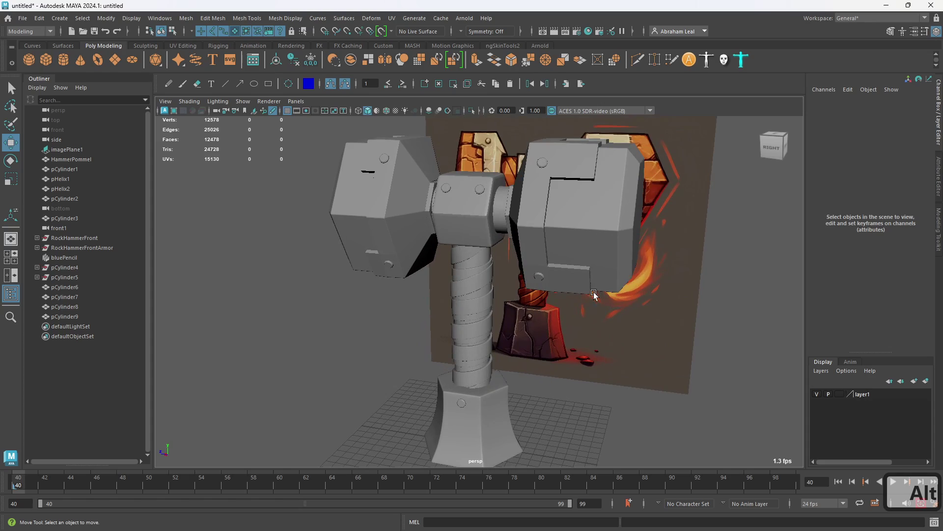
alt+drag(627, 350, 645, 320)
alt+drag(526, 311, 659, 315)
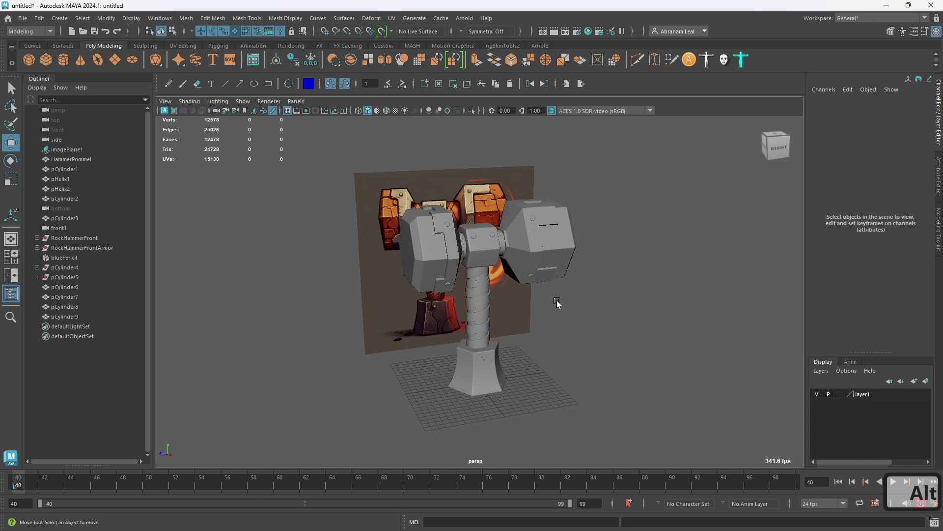
Delete the construction history and freeze the transformations of all hammer parts.
alt+drag(600, 298, 572, 267)
drag(562, 169, 420, 413)
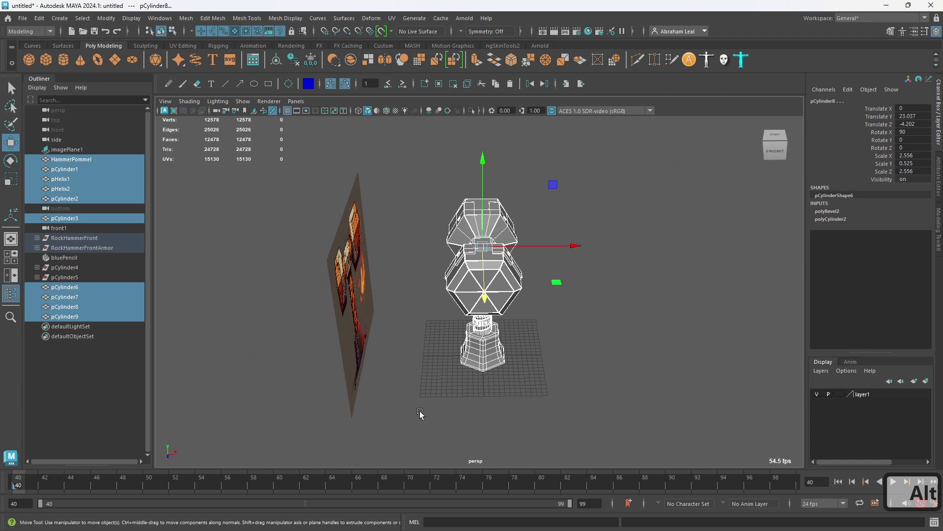
click(293, 62)
click(311, 59)
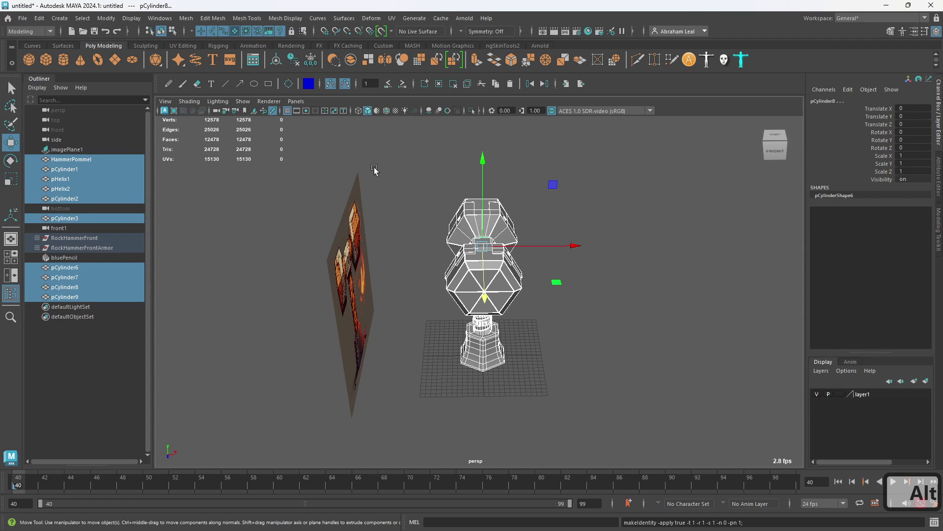
click(671, 203)
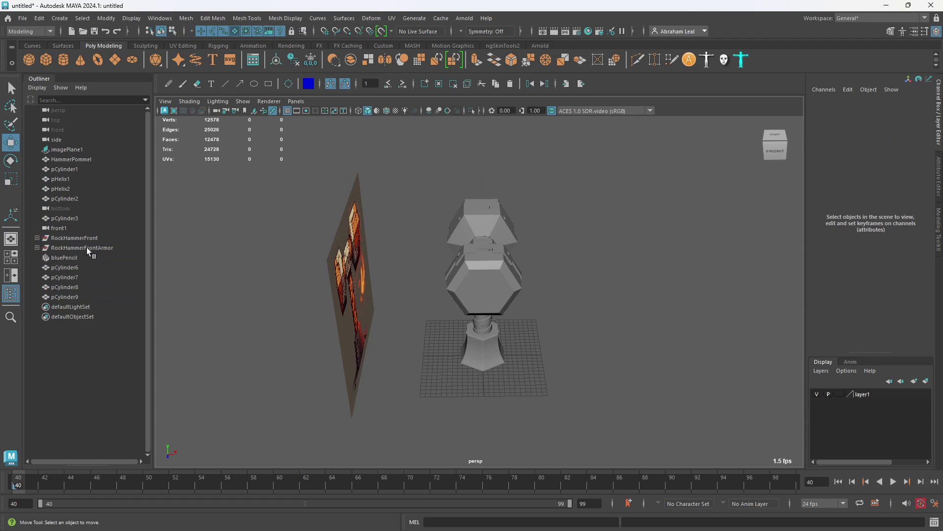
Unparent all hammer parts from their groups and check the RockHammerFront and RockHammerFrontArmor groups.
drag(535, 224, 411, 427)
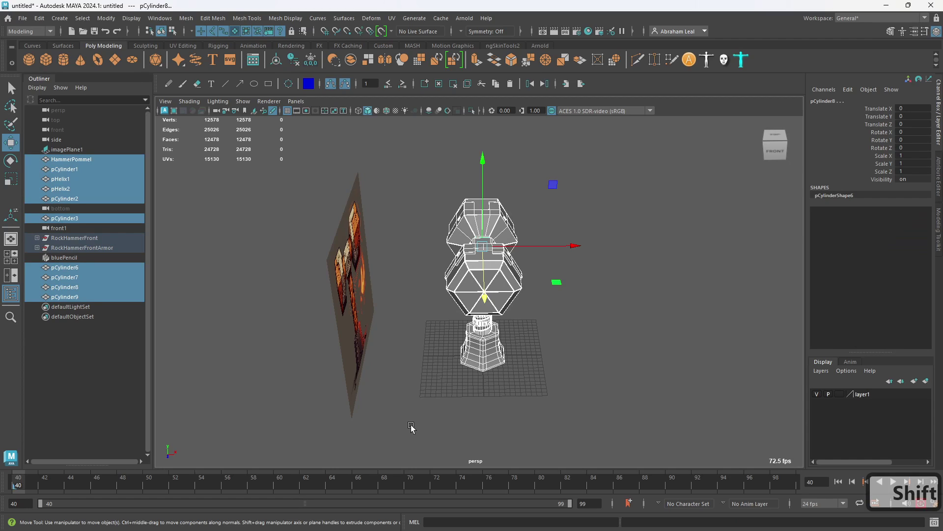
key(shift+p)
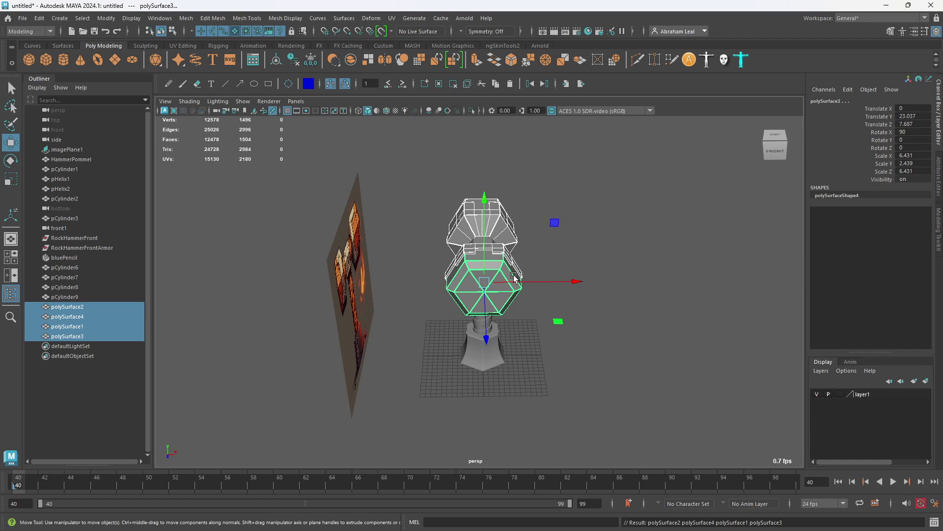
click(72, 235)
click(63, 249)
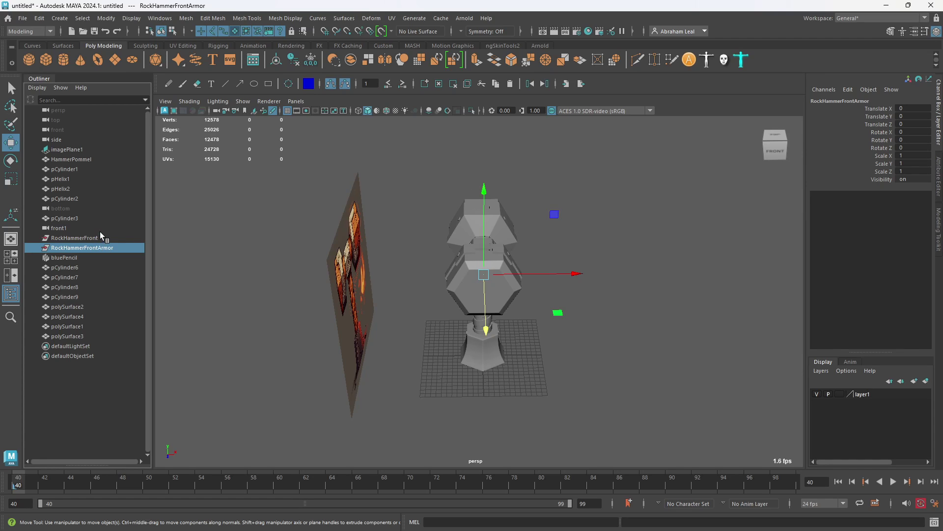
Delete the bluePencil node, the RockHammerFront and RockHammerFrontArmor groups, and the front1 camera.
click(67, 256)
key(Delete)
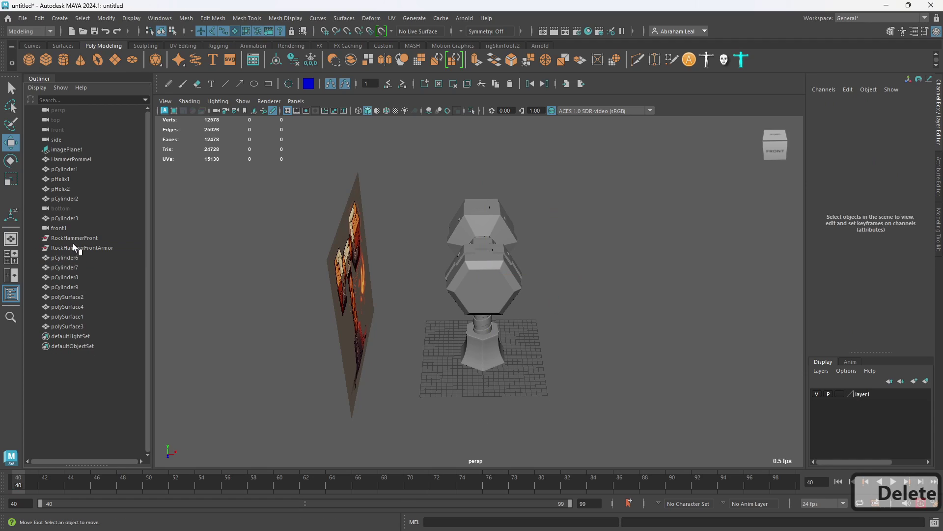
click(74, 240)
key(Delete)
click(84, 240)
key(Delete)
click(82, 229)
key(Delete)
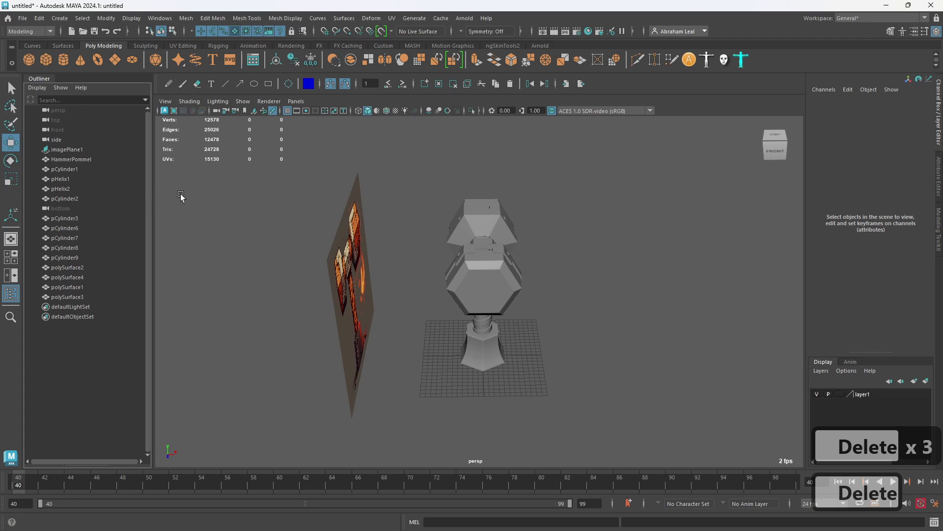
Combine the outer core pieces of the two hammer heads, polySurface4 and polySurface3, into one mesh.
alt+right_drag(442, 219, 570, 231)
mouse_move(570, 231)
alt+mouse_down()
mouse_move(461, 256)
mouse_move(448, 237)
mouse_move(551, 232)
alt+mouse_up()
key(q)
click(447, 236)
shift+click(624, 211)
alt+drag(623, 211, 703, 259)
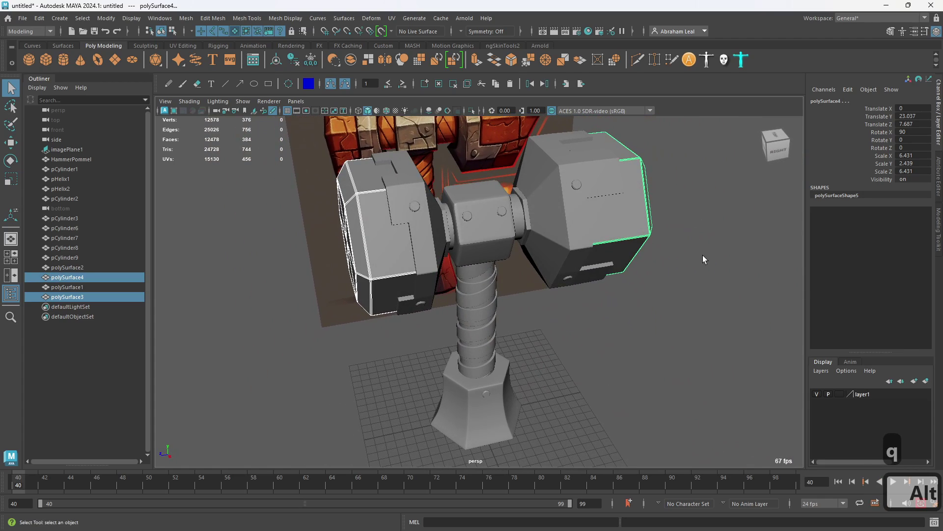
click(350, 61)
alt+drag(386, 119, 442, 206)
click(474, 294)
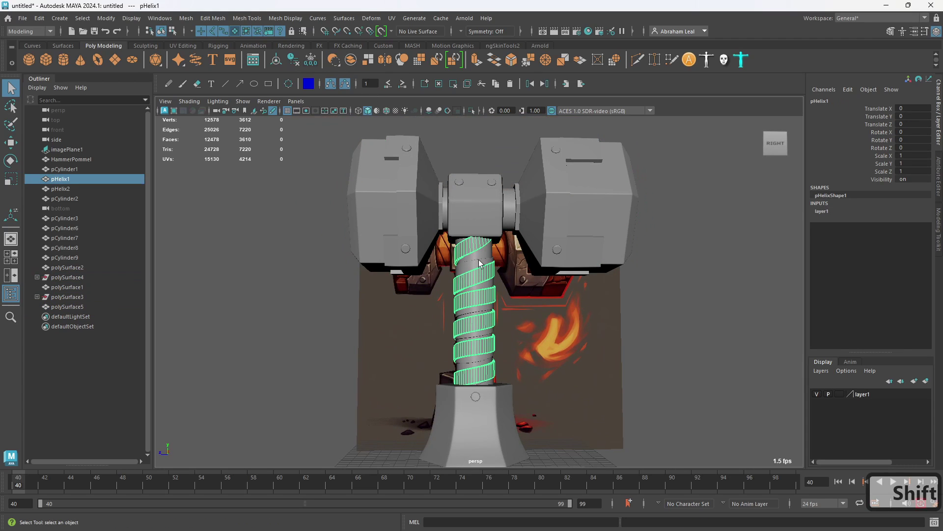
shift+click(481, 256)
shift+click(482, 256)
alt+drag(482, 256, 469, 270)
shift+click(505, 212)
shift+click(486, 192)
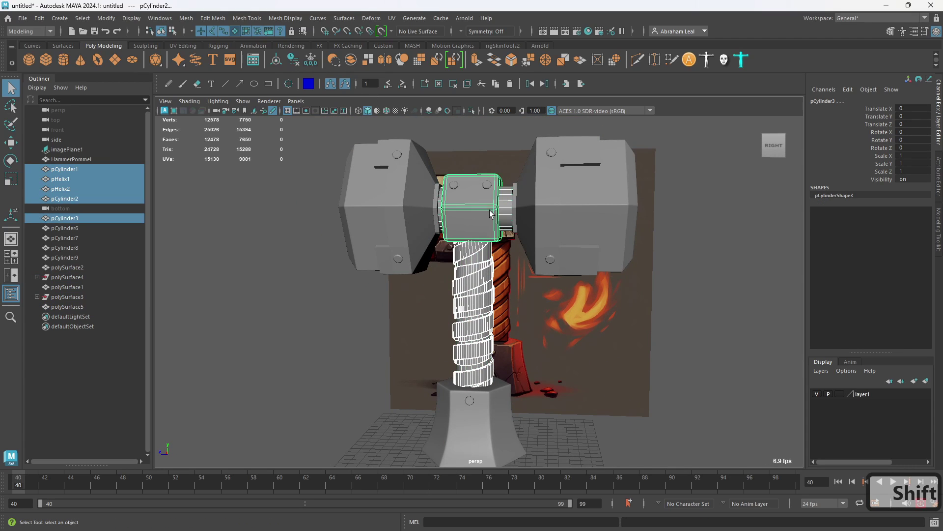
shift+click(457, 186)
alt+drag(435, 203, 612, 220)
alt+drag(645, 253, 457, 276)
alt+right_drag(457, 276, 473, 285)
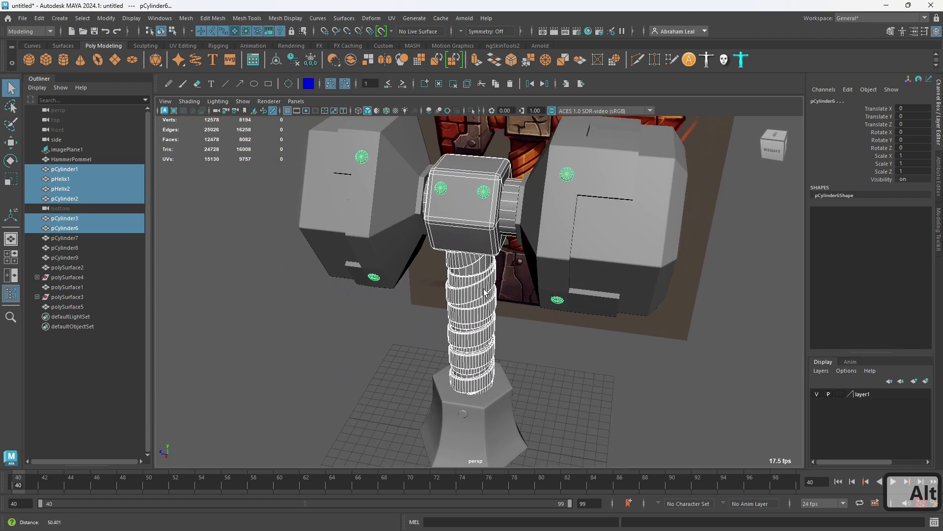
alt+drag(474, 284, 600, 291)
alt+middle_drag(600, 290, 539, 252)
alt+right_drag(539, 252, 452, 260)
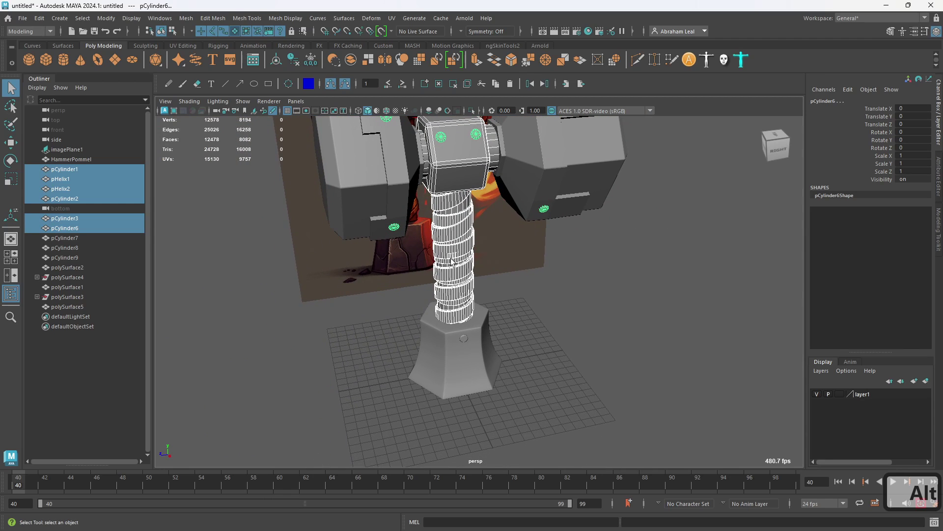
Undo the latest part selections and the combination of the two hammer heads' outer core pieces.
key(ctrl+z)
key(ctrl+z)
key(ctrl+z)
key(ctrl+z)
key(ctrl+z)
key(ctrl+z)
key(ctrl+z)
key(ctrl+z)
key(ctrl+z)
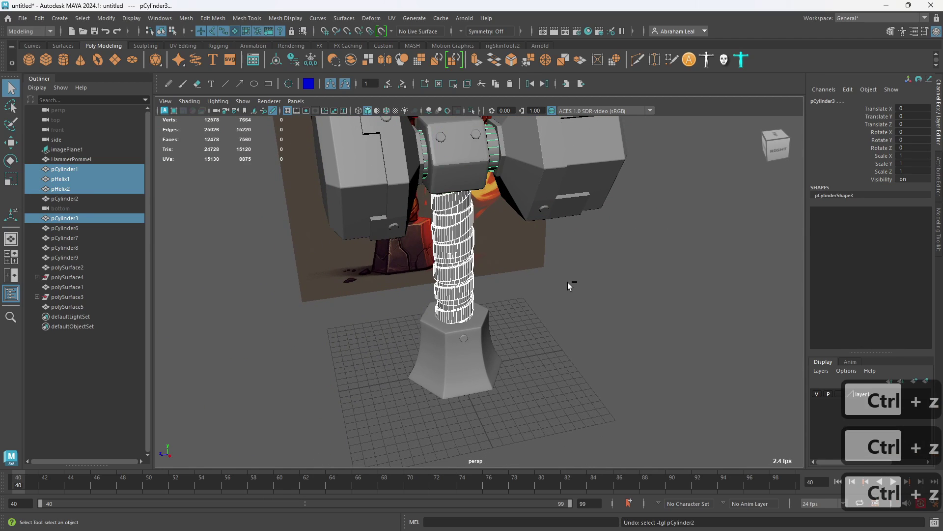
Select all the hammer parts without the reference image plane and freeze their transformations.
alt+drag(596, 289, 446, 220)
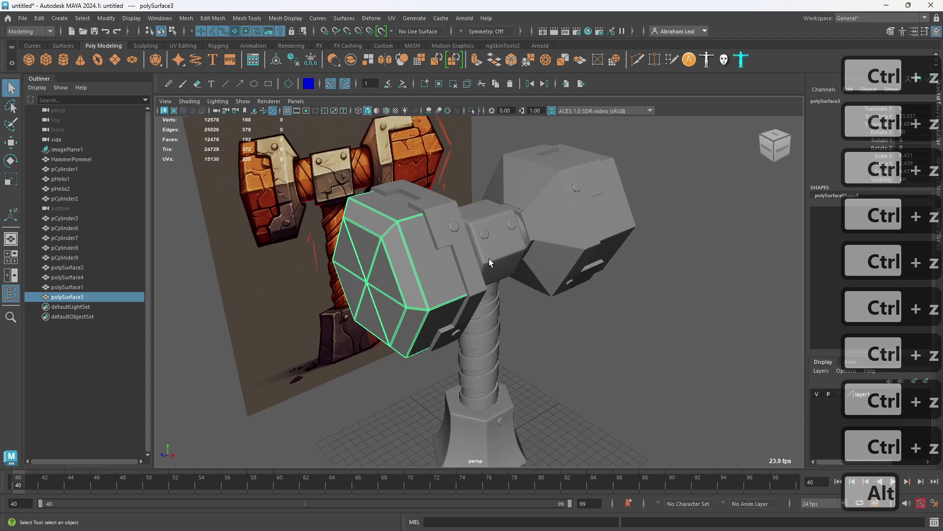
alt+drag(576, 247, 592, 223)
alt+right_drag(592, 224, 496, 204)
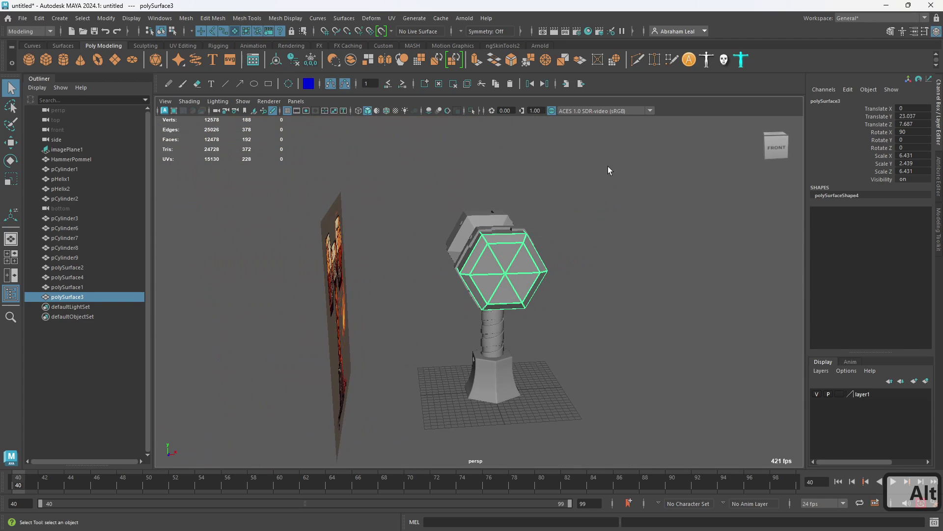
drag(614, 166, 418, 432)
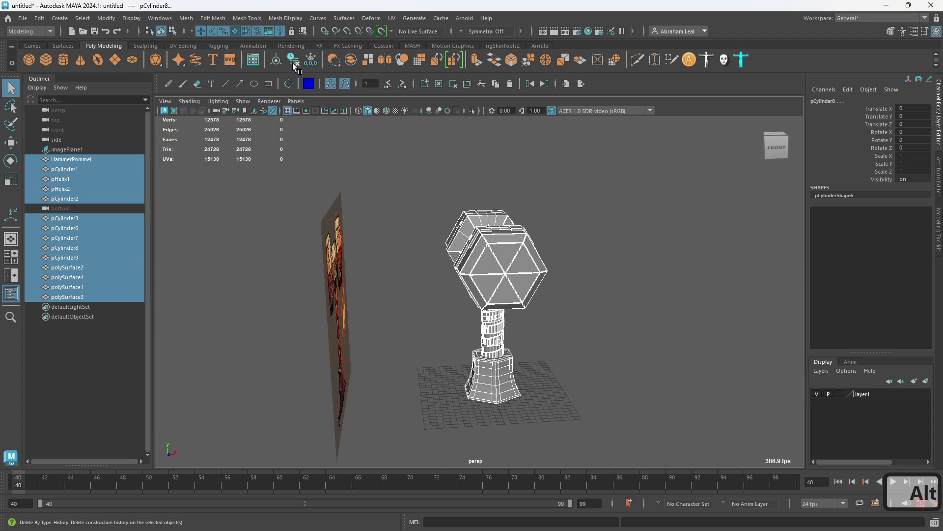
click(309, 64)
Rename the front head's outer core piece, polySurface3, as Hammer_RockFront.
alt+drag(584, 211, 558, 213)
click(559, 214)
alt+right_drag(530, 233, 552, 260)
click(548, 265)
alt+drag(560, 271, 530, 273)
double_click(90, 297)
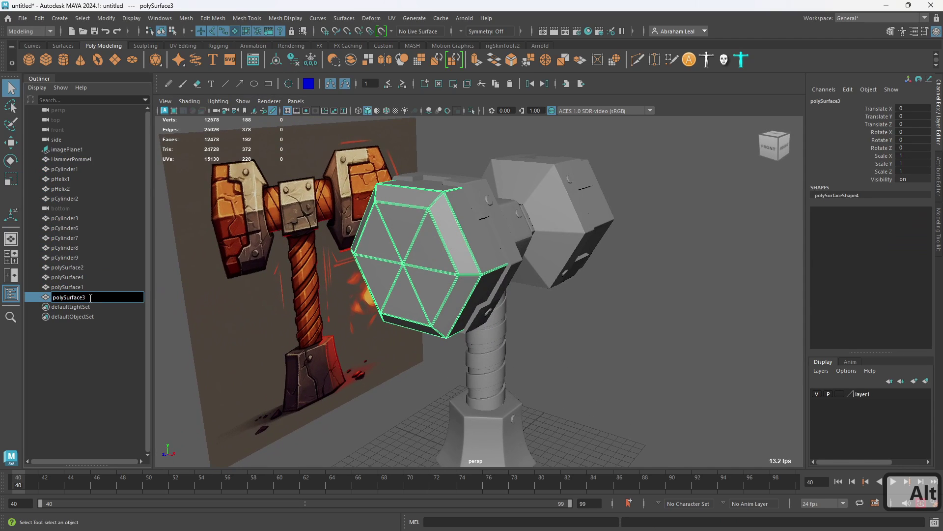
click(93, 305)
double_click(100, 299)
text(Ha)
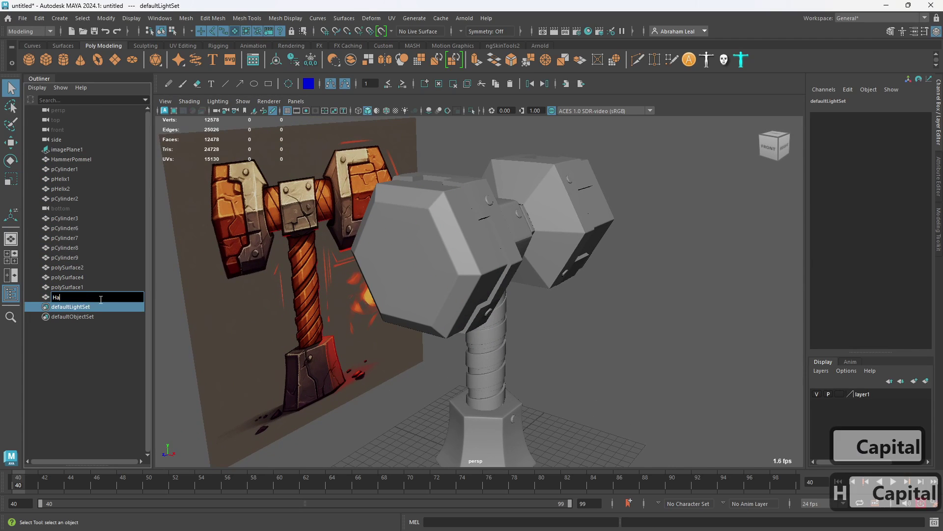
text(mmer_ROck)
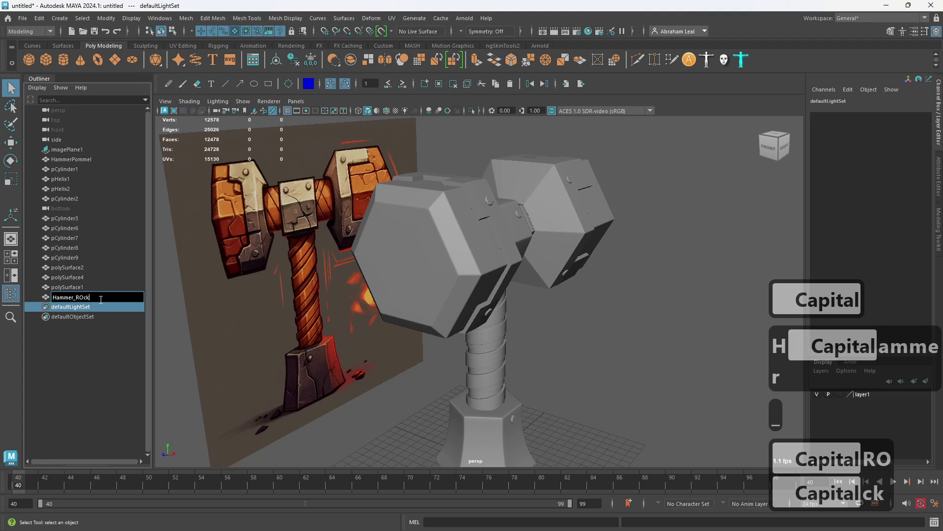
key(BackSpace)
key(BackSpace)
key(BackSpace)
key(Caps_Lock)
text(OR)
key(BackSpace)
key(BackSpace)
key(Caps_Lock)
text(ocjk)
key(BackSpace)
key(BackSpace)
text(kFront)
key(Return)
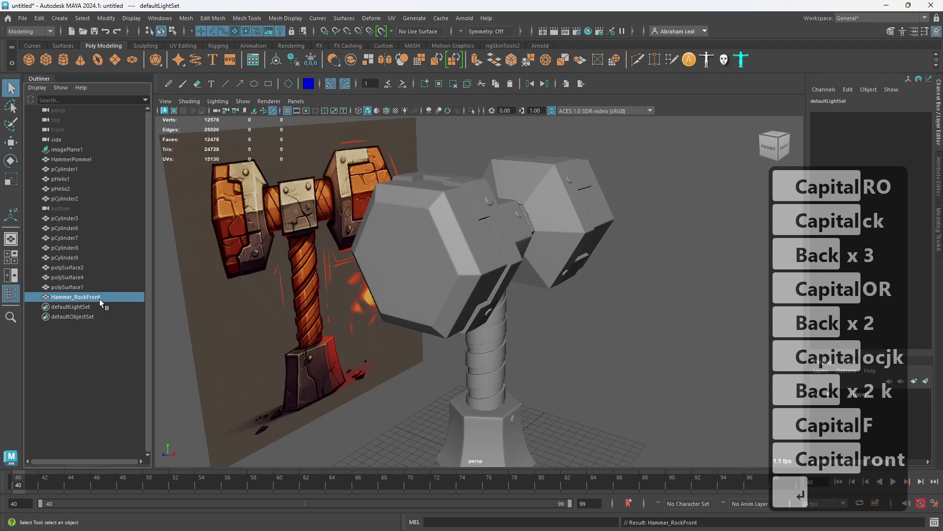
Reuse the front rock's name for the rear head's outer core piece, polySurface4, changing it to Hammer_RockBack.
click(100, 298)
double_click(90, 297)
key(ctrl+c)
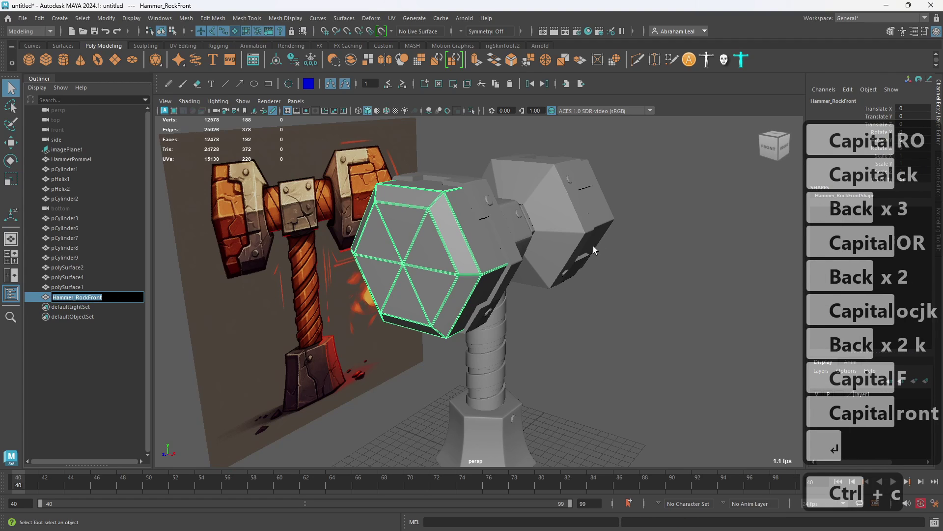
click(607, 210)
double_click(127, 277)
key(ctrl+v)
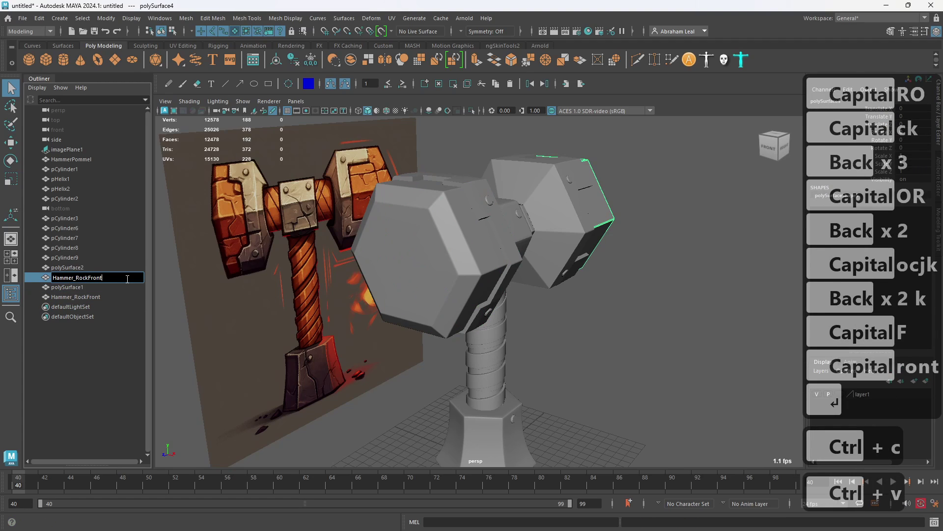
key(BackSpace)
key(BackSpace)
key(BackSpace)
text(Bac)
key(Return)
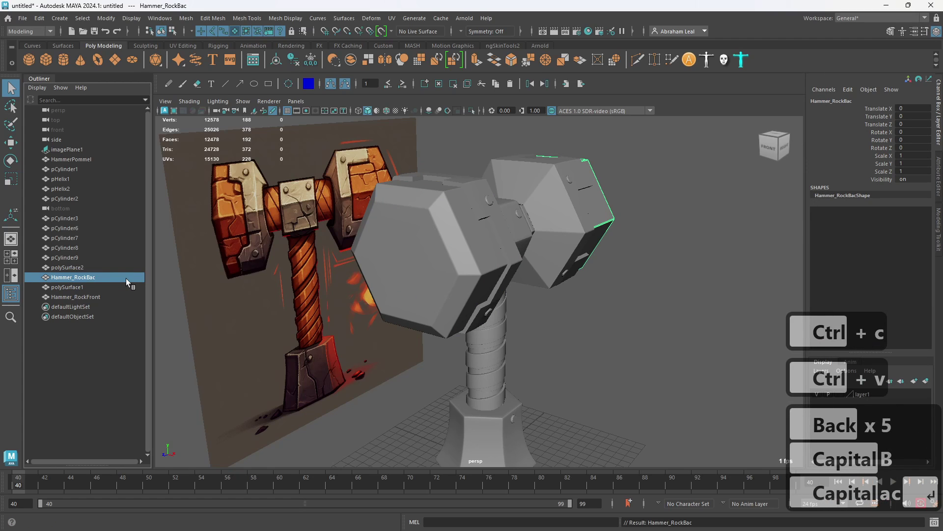
double_click(126, 278)
click(129, 278)
text(k)
key(Return)
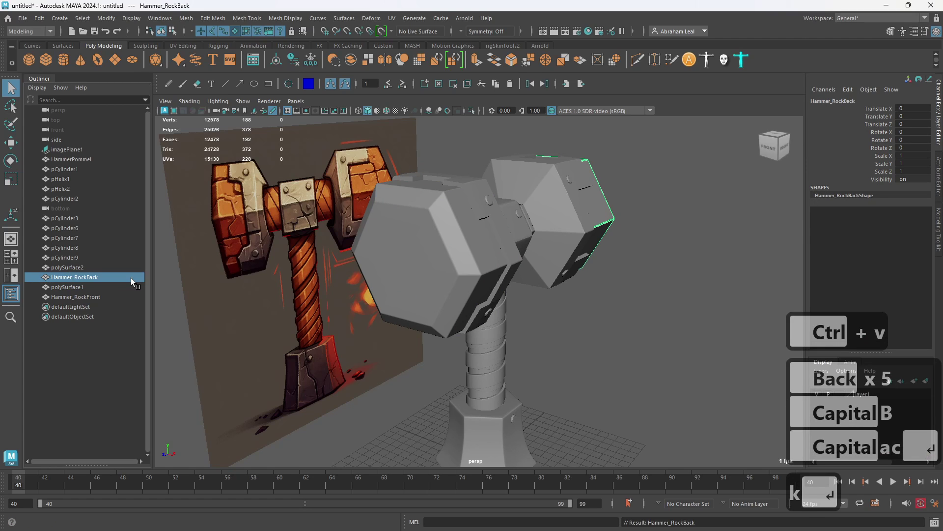
Rename the bolts mesh on the hammer heads and central block, pCylinder6, as HammerBolts.
alt+drag(521, 202, 460, 286)
click(444, 227)
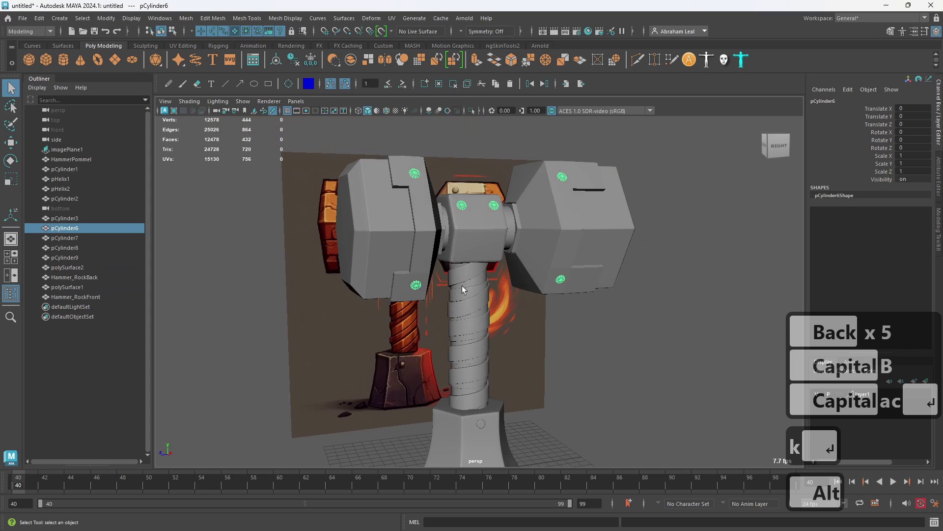
shift+click(479, 427)
click(462, 206)
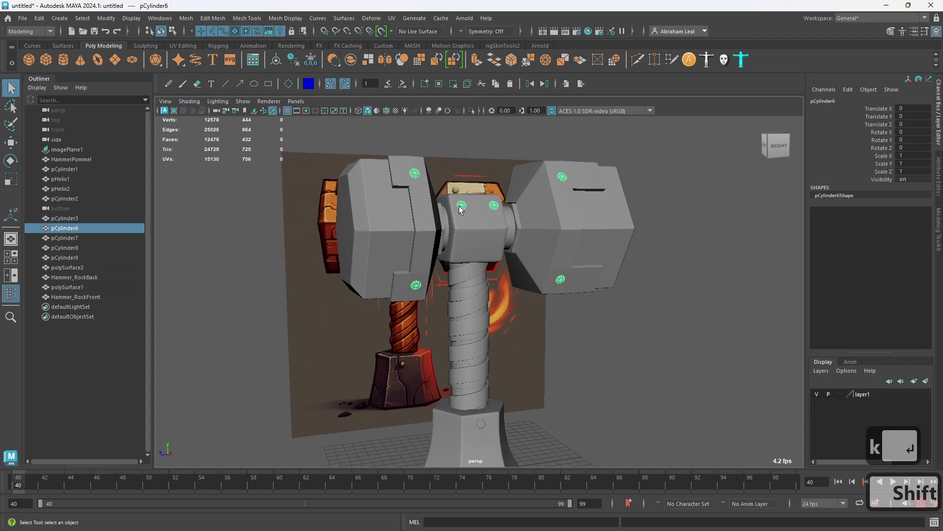
alt+drag(461, 205, 491, 231)
double_click(70, 228)
key(Caps_Lock)
text(Ham)
key(Caps_Lock)
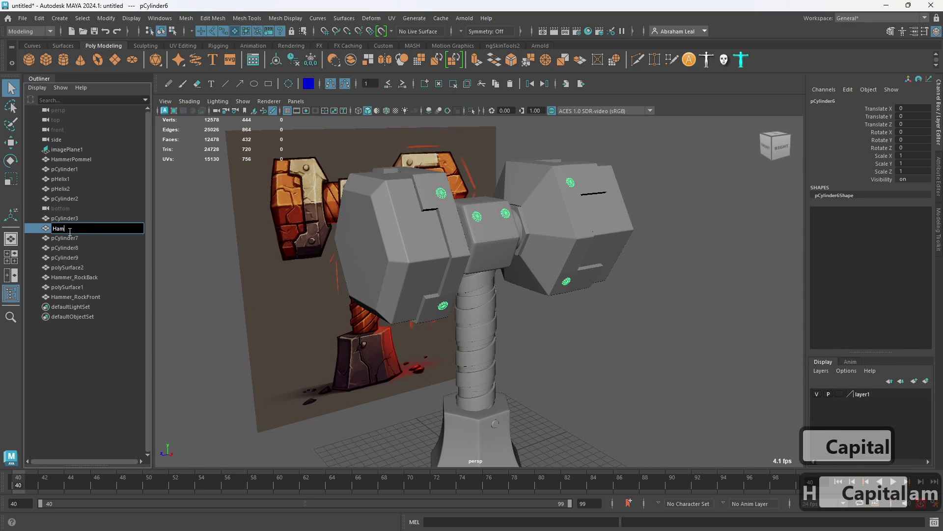
text(mer)
key(Caps_Lock)
text(B)
key(Caps_Lock)
text(olts)
key(Return)
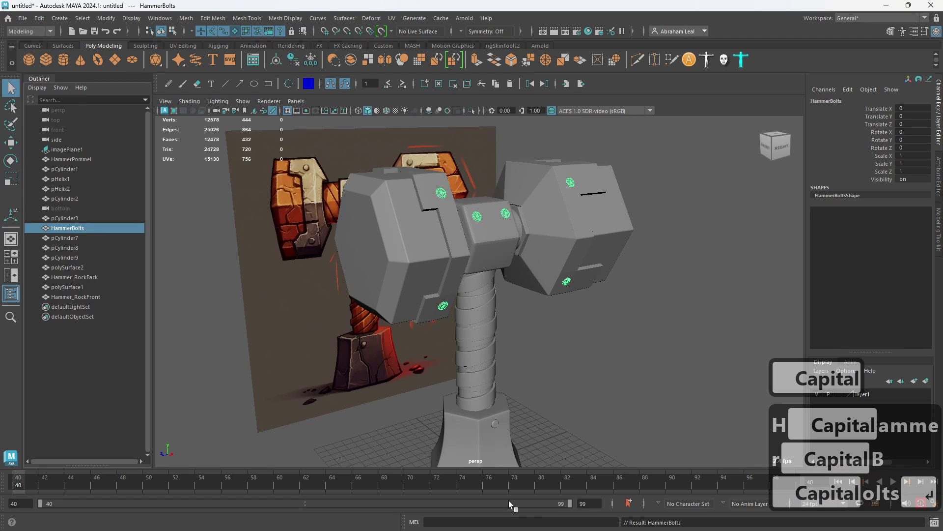
Rename the pommel's bolt mesh, pCylinder7, as PommelBolts.
click(498, 427)
double_click(61, 238)
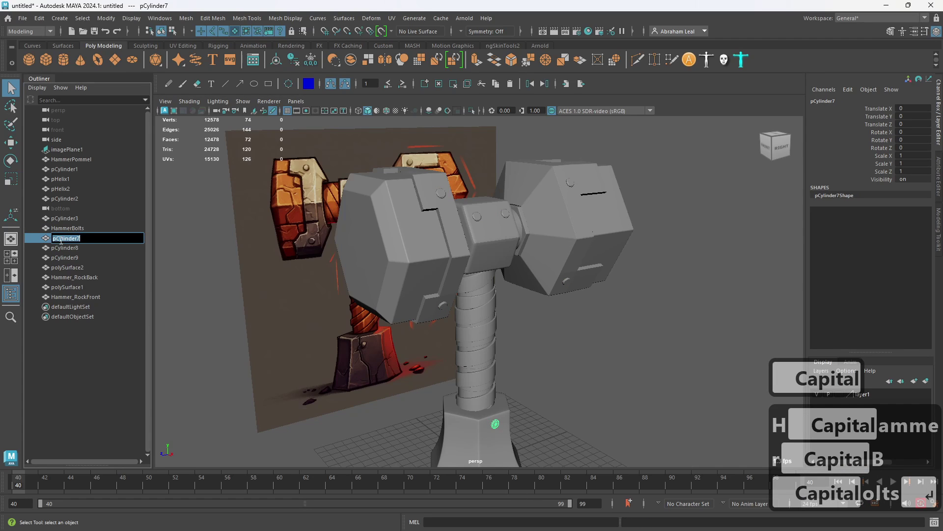
key(Caps_Lock)
text(P)
key(Caps_Lock)
text(ommel)
key(Caps_Lock)
text(B)
key(Caps_Lock)
text(olts)
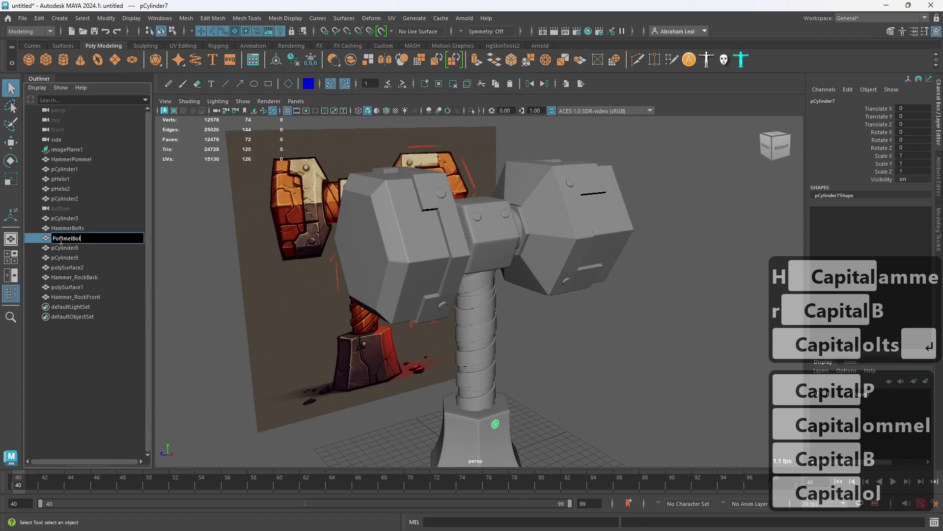
key(Return)
Rename the inner handle cylinder beneath the spiral wraps, pCylinder1, as Handle.
click(488, 320)
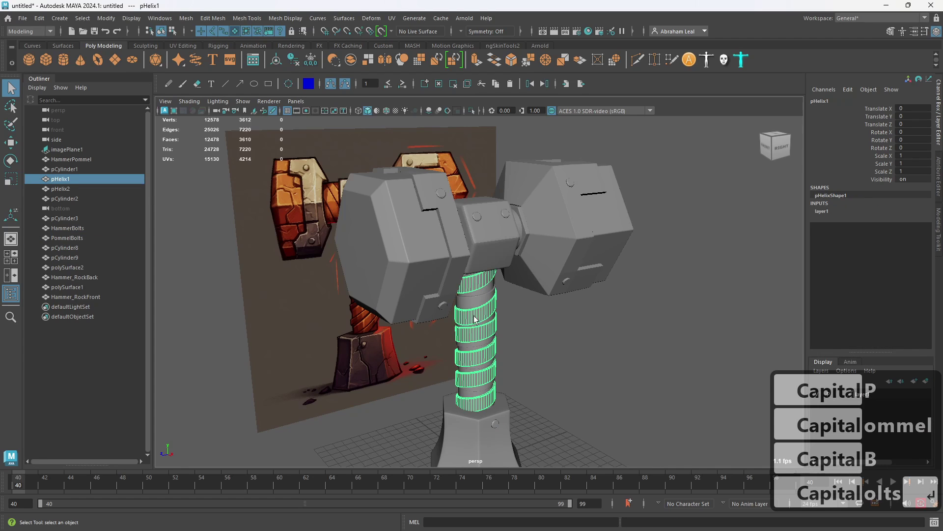
shift+click(470, 306)
click(489, 294)
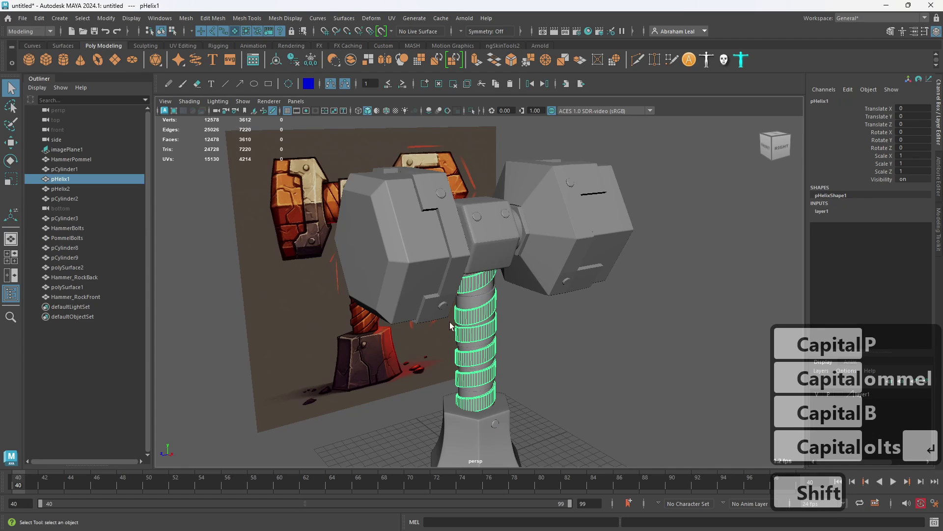
click(482, 295)
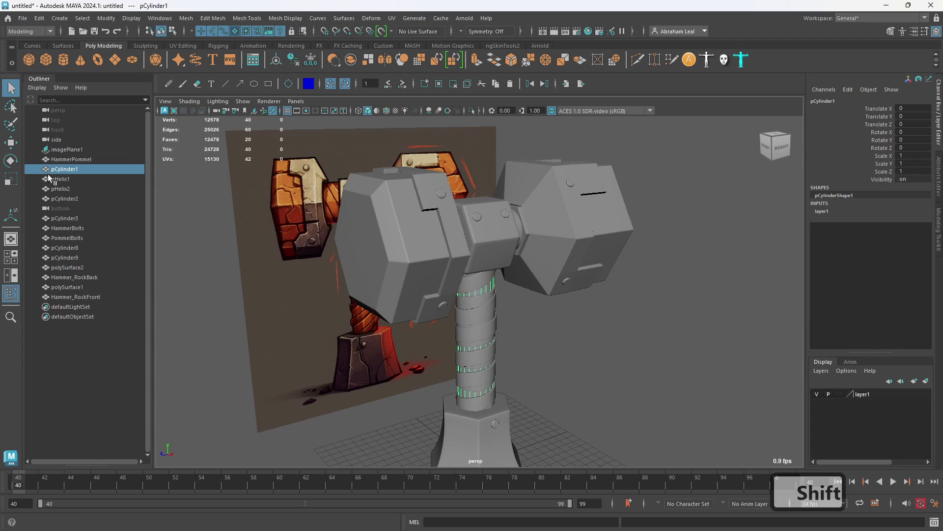
double_click(67, 170)
key(Caps_Lock)
text(H)
key(Caps_Lock)
text(andkle)
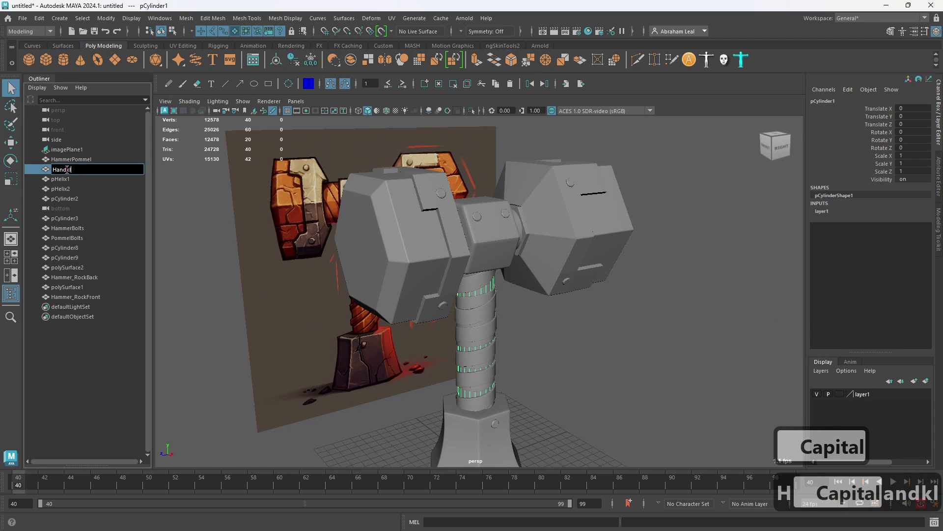
key(BackSpace)
key(Return)
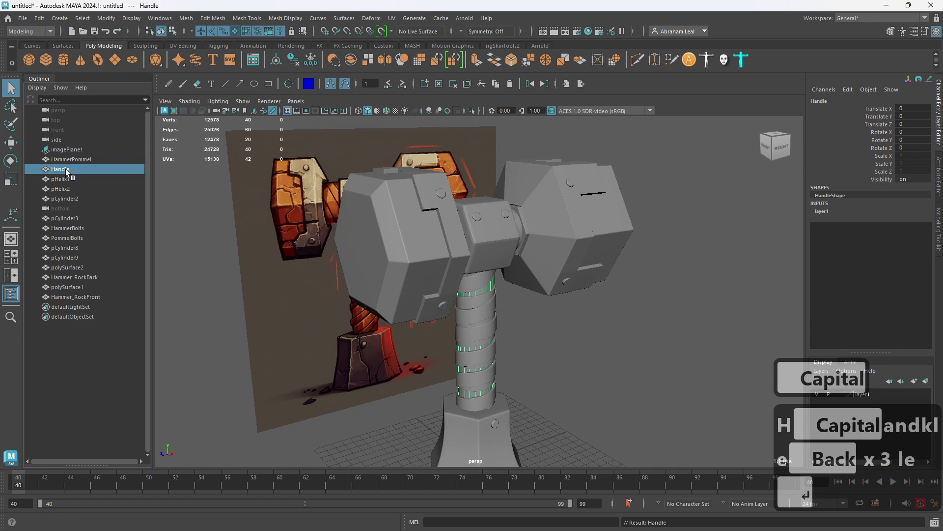
Rename the first spiral wrap around the handle, pHelix1, as LeatherHandle_A.
double_click(78, 181)
text(L)
key(Caps_Lock)
text(eather)
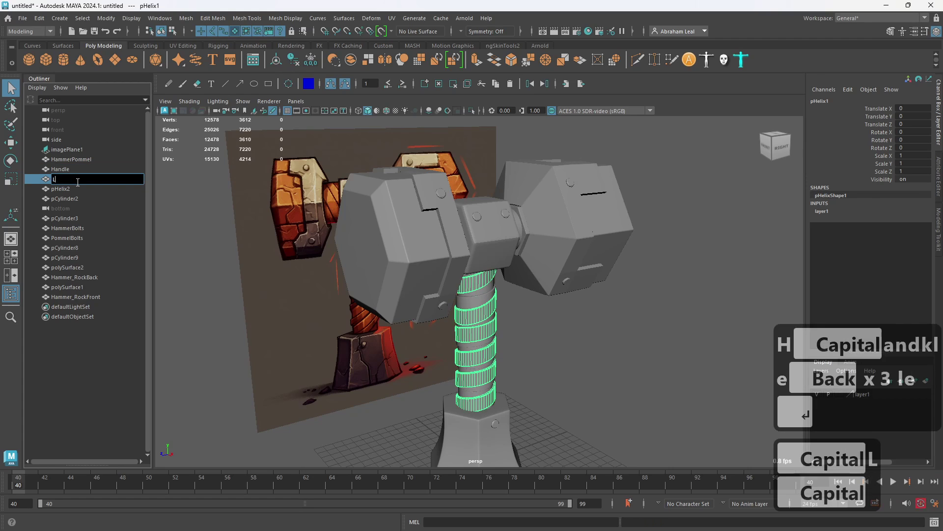
key(Caps_Lock)
text(H)
key(Caps_Lock)
text(andle)
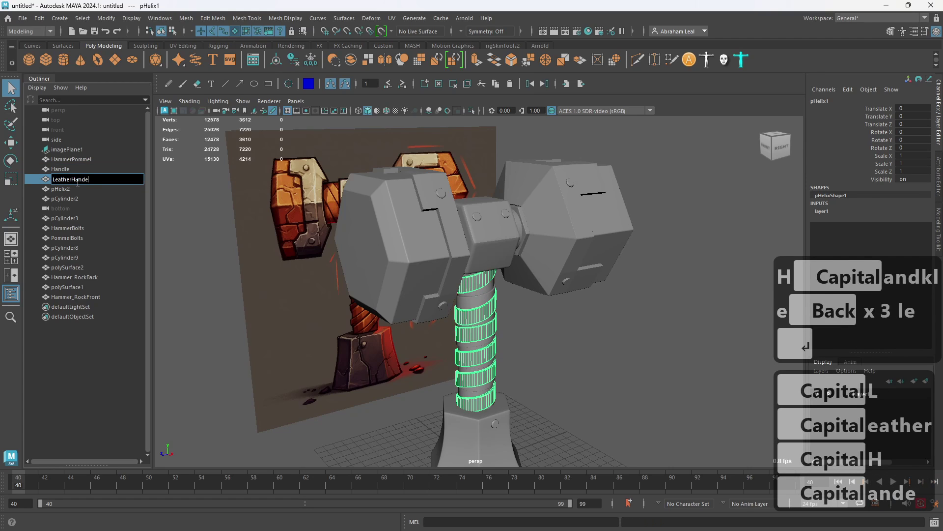
key(BackSpace)
text(le_)
key(Caps_Lock)
text(A)
key(Caps_Lock)
key(Return)
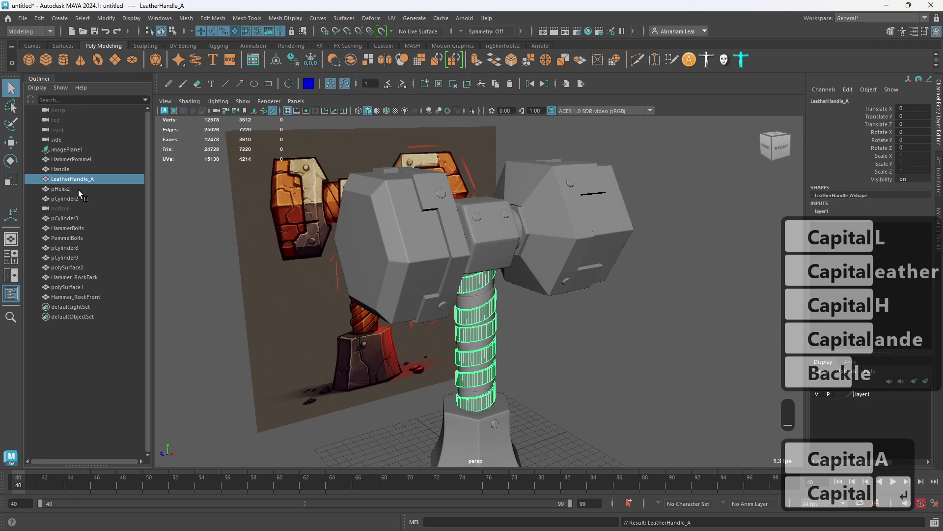
Rename the second spiral wrap around the handle, pHelix2, as LeatherHandle_B.
double_click(79, 189)
key(Caps_Lock)
text(L)
key(Caps_Lock)
text(eathge)
key(BackSpace)
key(BackSpace)
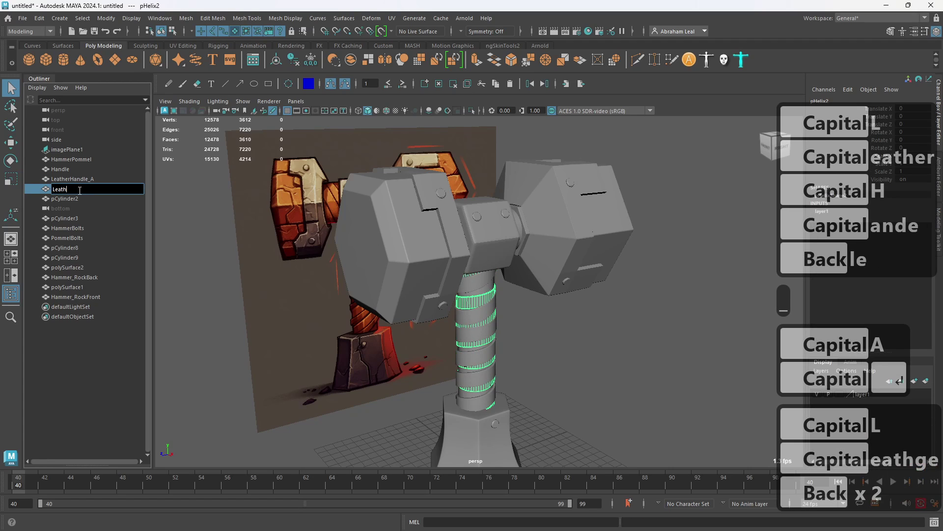
text(er)
key(Caps_Lock)
text(H)
key(Caps_Lock)
text(andle_)
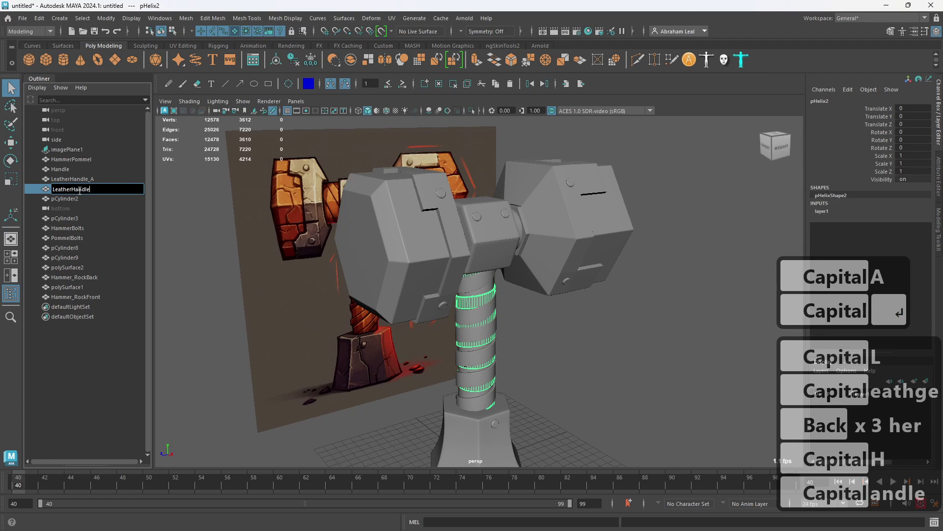
key(Caps_Lock)
text(N)
key(Caps_Lock)
key(BackSpace)
key(Caps_Lock)
text(B)
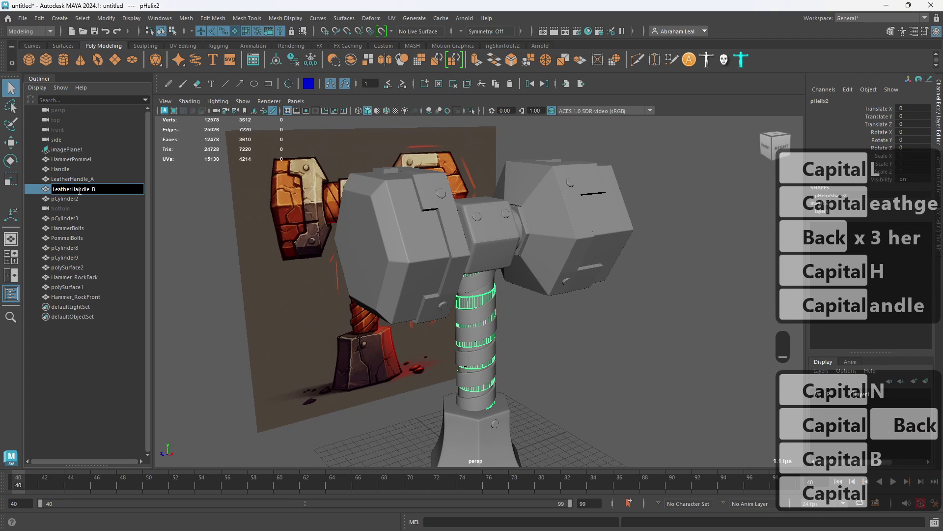
key(Caps_Lock)
key(Return)
Rename the central block joining the handle to the hammer heads, pCylinder2, as MainConnection.
double_click(63, 198)
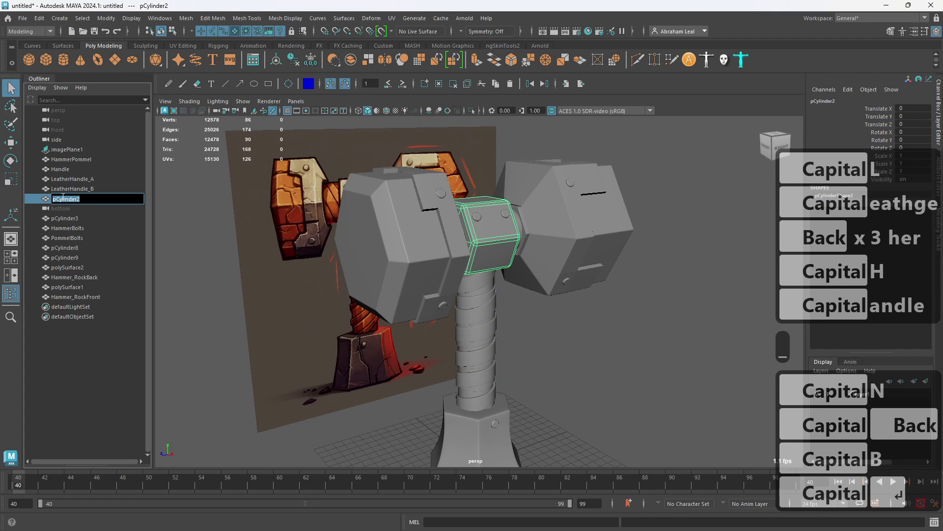
key(Caps_Lock)
text(M)
key(Caps_Lock)
text(ain)
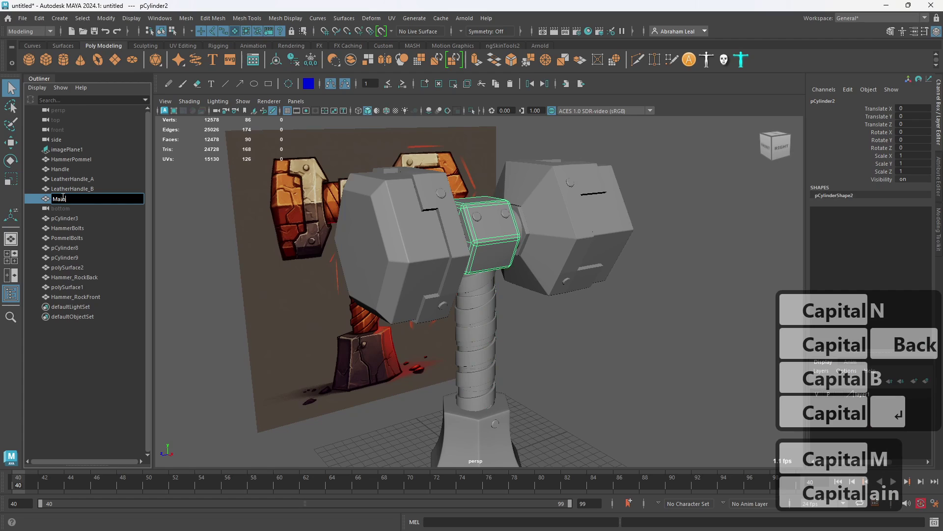
key(BackSpace)
text(n)
key(Caps_Lock)
text(C)
key(Caps_Lock)
text(onnection)
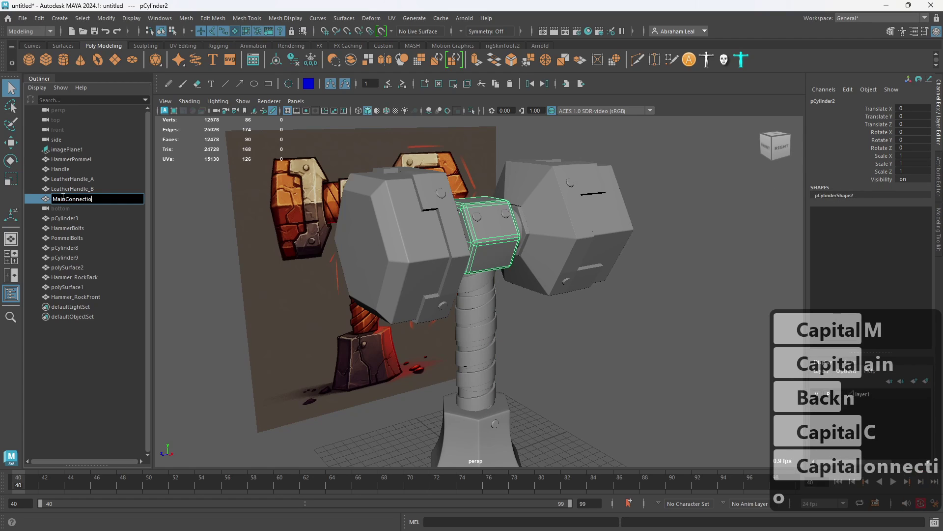
key(Return)
Rename the inner shaft between the hammer heads, pCylinder3, as RockAxis.
double_click(66, 219)
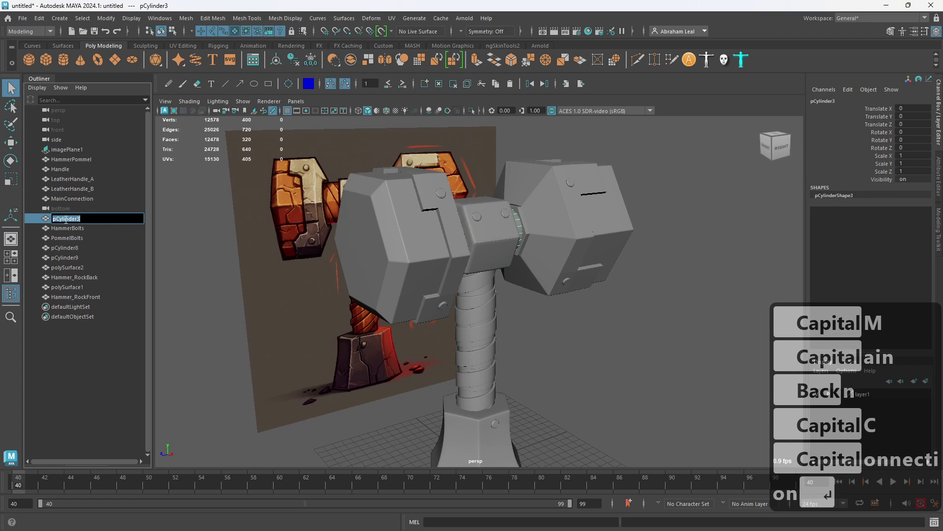
key(Caps_Lock)
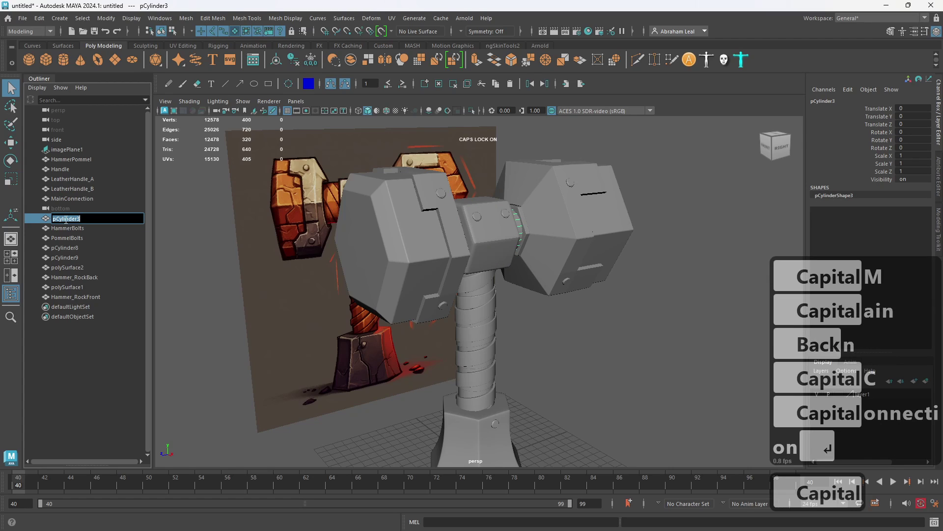
text(R)
key(Caps_Lock)
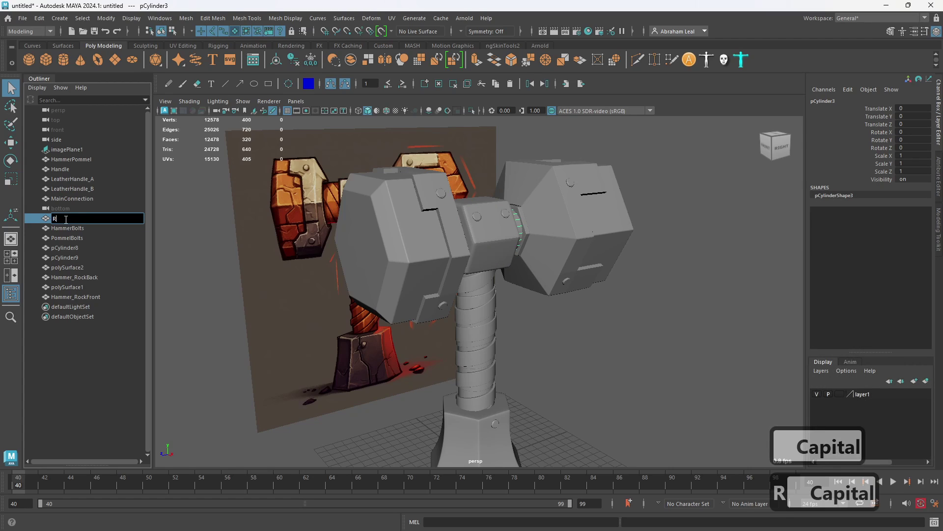
text(od)
key(BackSpace)
text(ck)
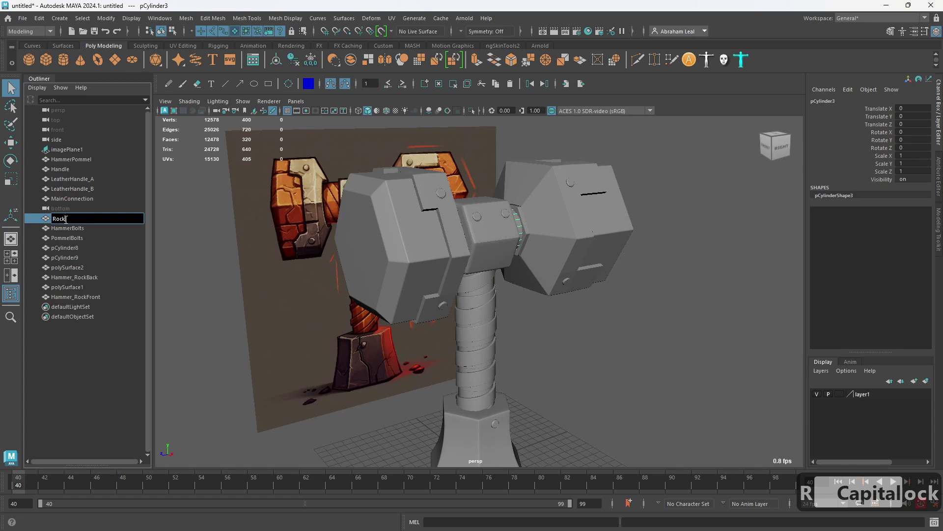
text(Axis)
key(Return)
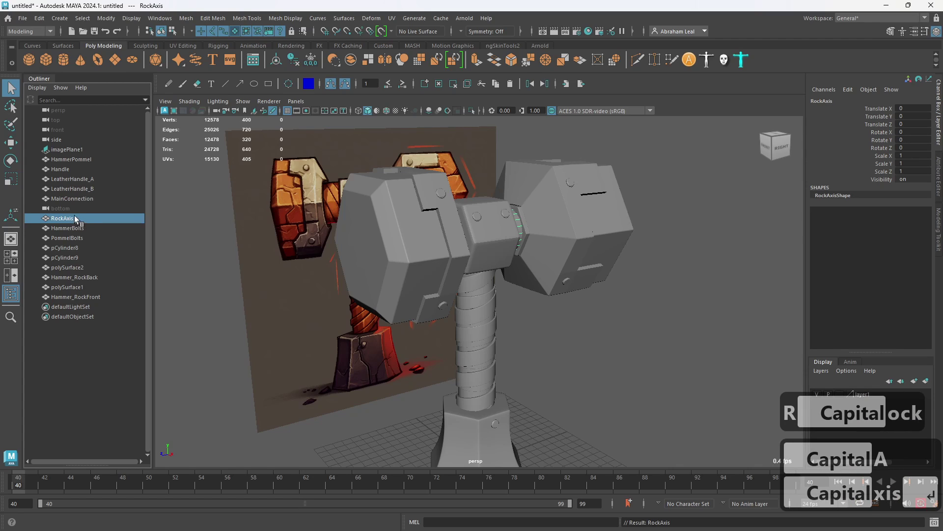
Rename the collar between the central block and the back head, pCylinder8, as BackHammerConnector.
click(90, 248)
double_click(89, 247)
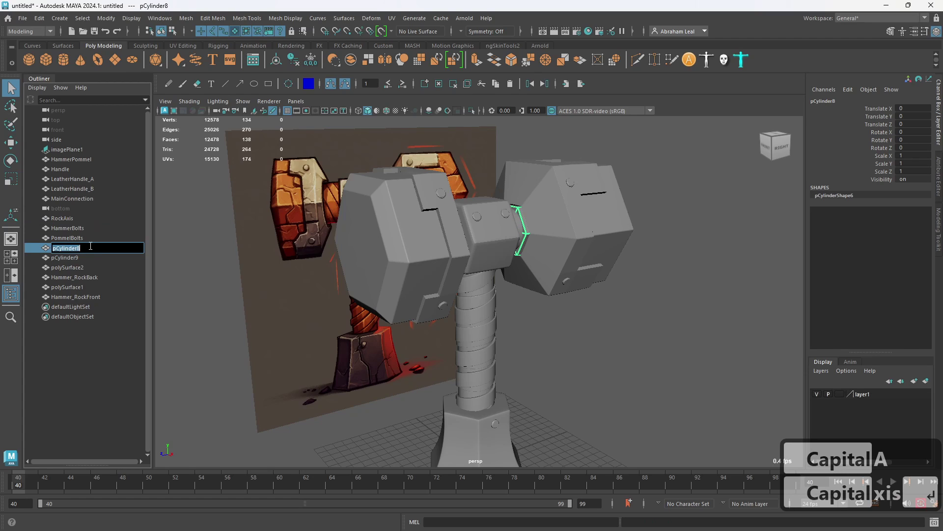
text(Bac)
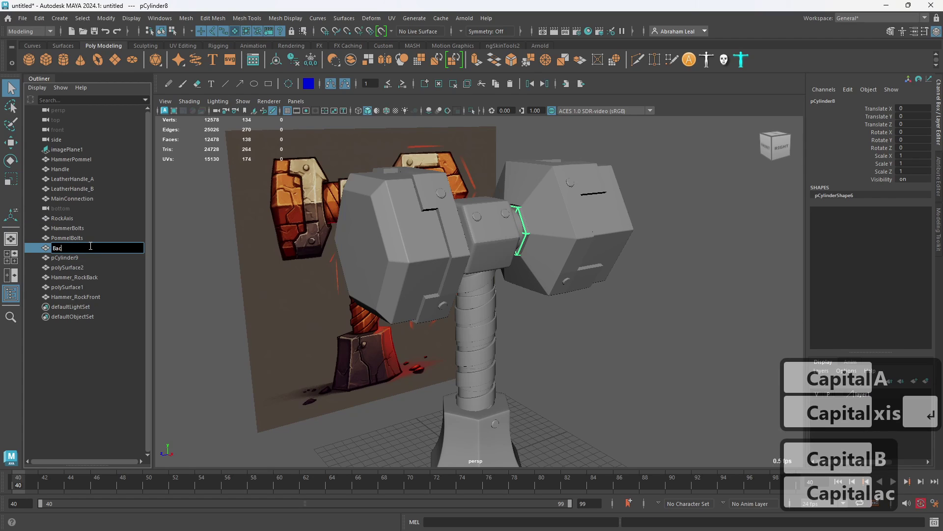
text(kHammer)
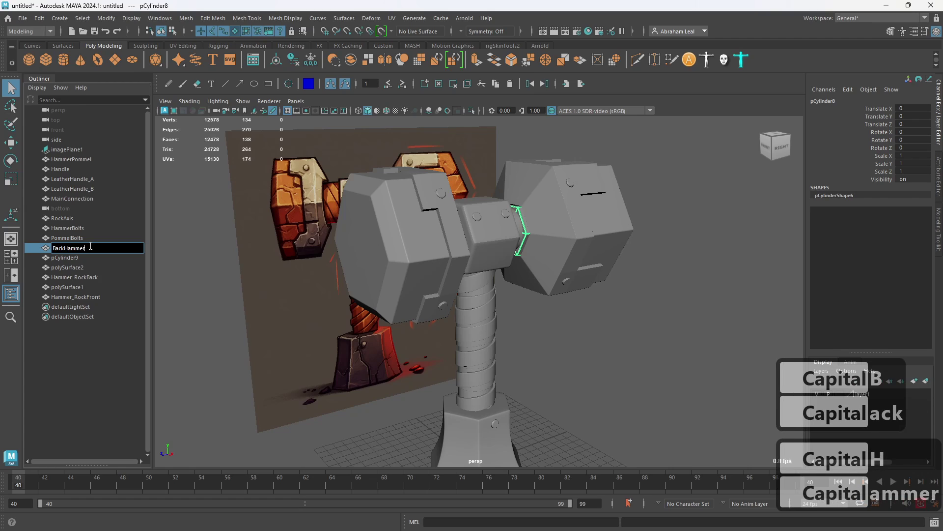
text(Connector)
key(Return)
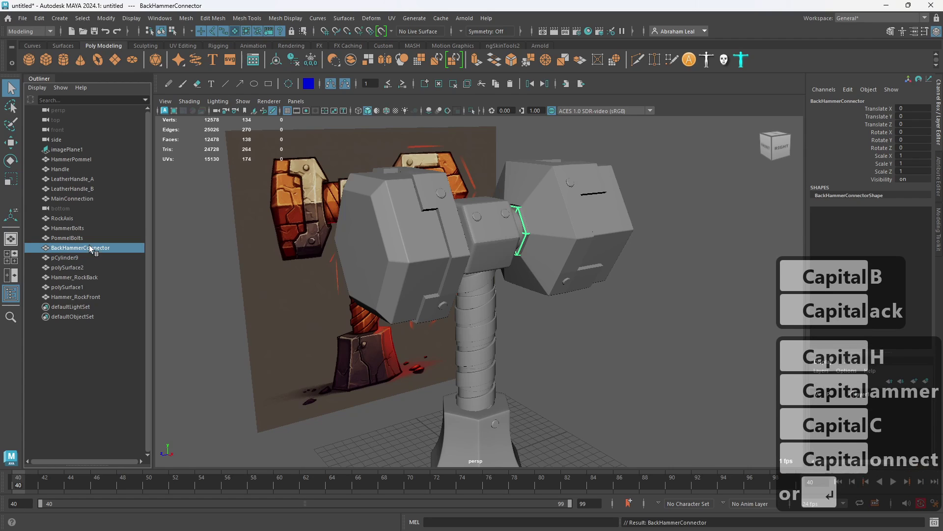
Rename the matching collar on the front head's side, pCylinder9, as FrontHammerConnector.
ctrl+click(87, 259)
double_click(86, 259)
text(BackHammerConnector)
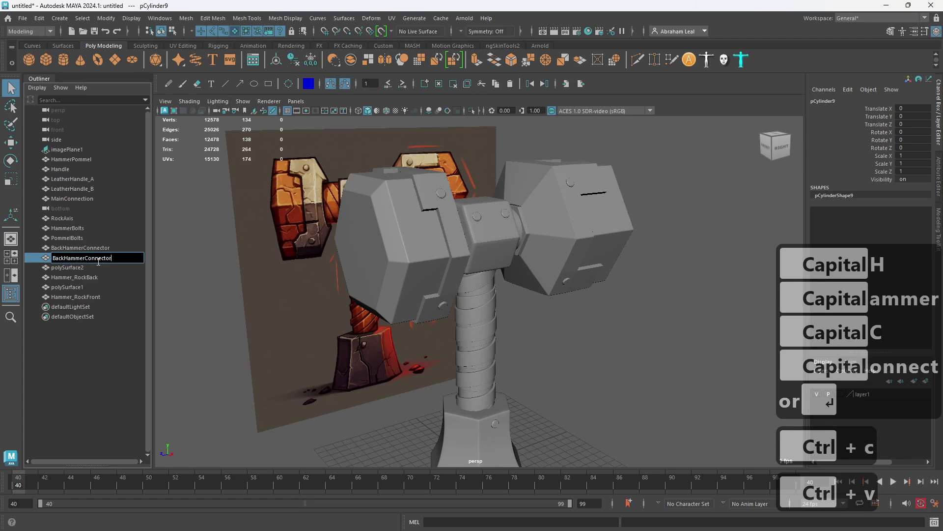
click(64, 259)
key(BackSpace)
key(BackSpace)
key(BackSpace)
key(BackSpace)
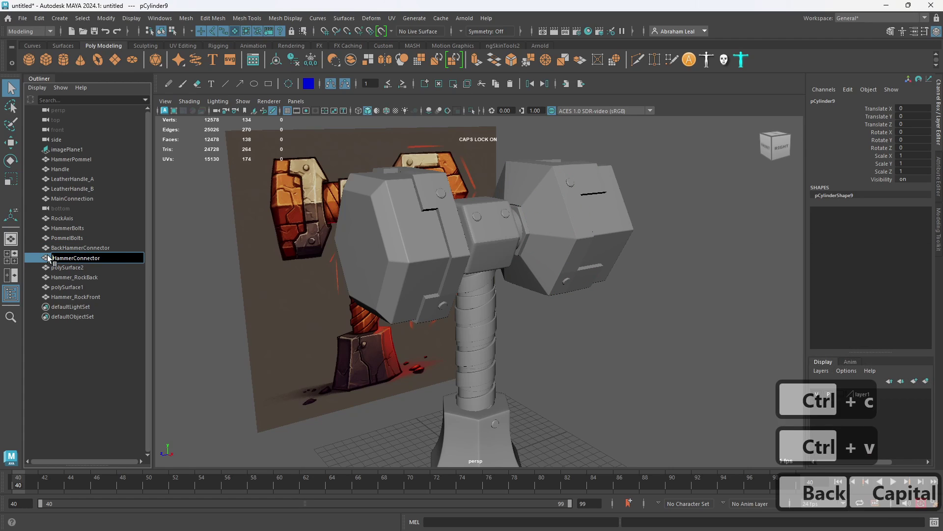
text(Front)
key(Return)
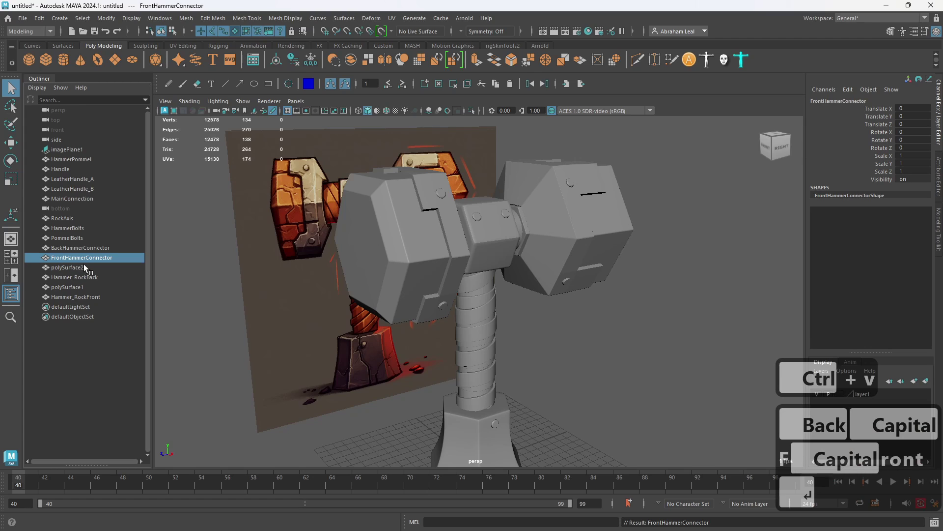
Rename the armor plating around the back hammer head, polySurface2, as BackHammerArmor.
click(83, 265)
alt+drag(437, 294, 413, 292)
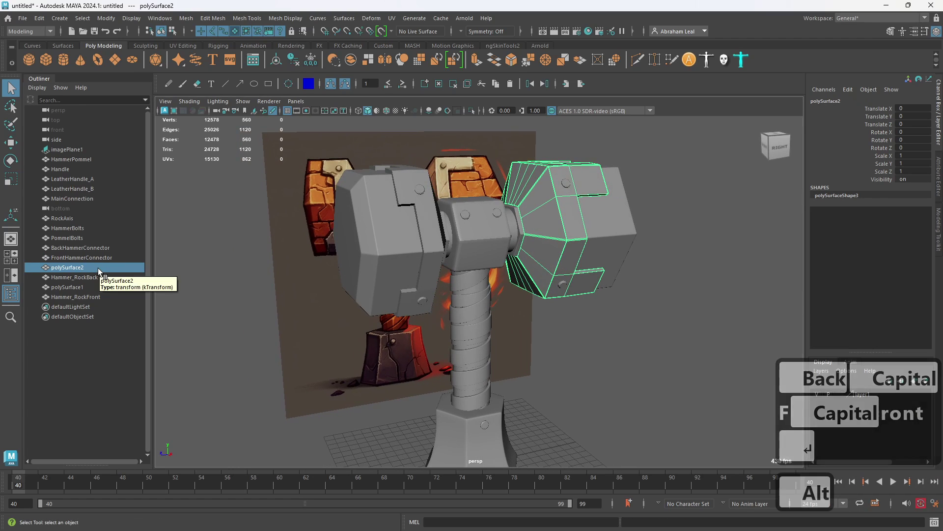
double_click(98, 267)
text(Back)
key(Caps_Lock)
text(H)
key(Caps_Lock)
text(amemr)
key(Caps_Lock)
text(A)
key(BackSpace)
key(BackSpace)
key(BackSpace)
key(BackSpace)
text(ME)
key(BackSpace)
key(BackSpace)
key(Caps_Lock)
text(mer)
key(Caps_Lock)
text(A)
key(Caps_Lock)
text(rmor)
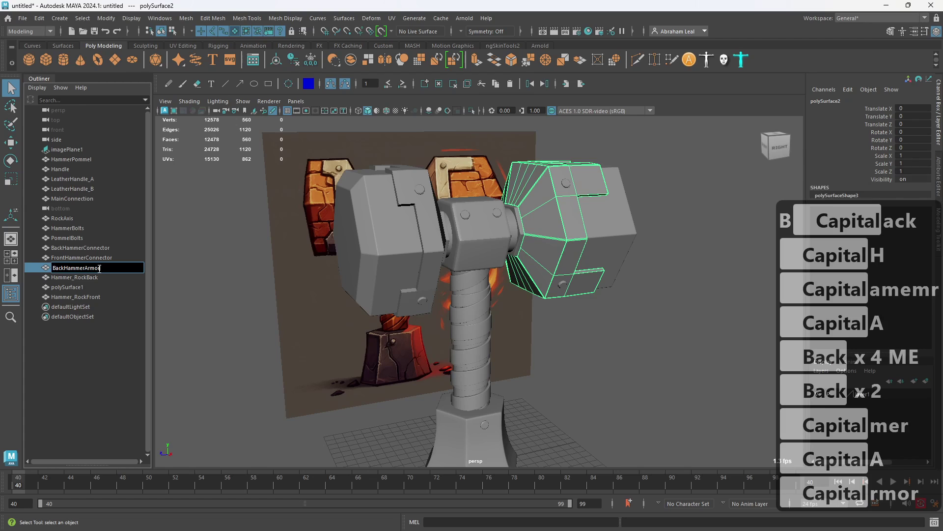
key(Return)
Rename the armor plating around the front hammer head, polySurface1, as FrontHammerArmor.
click(79, 289)
double_click(80, 290)
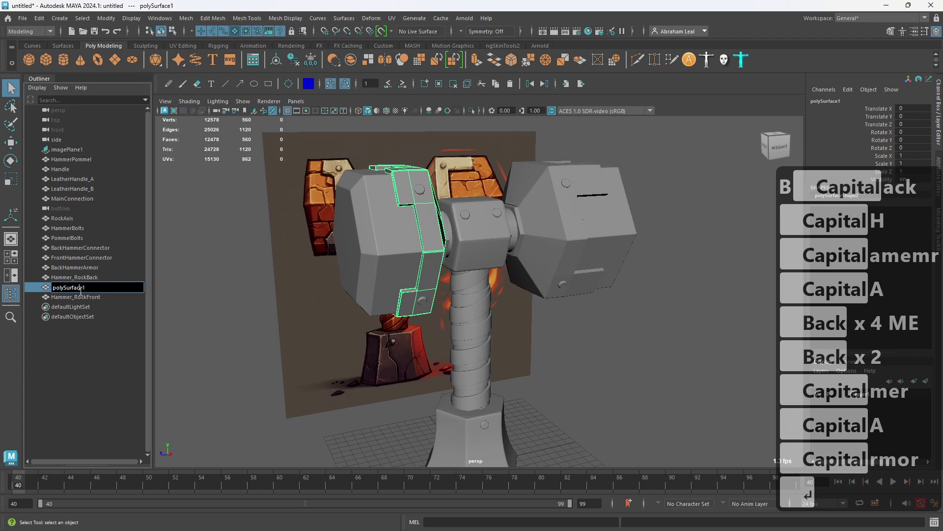
key(Caps_Lock)
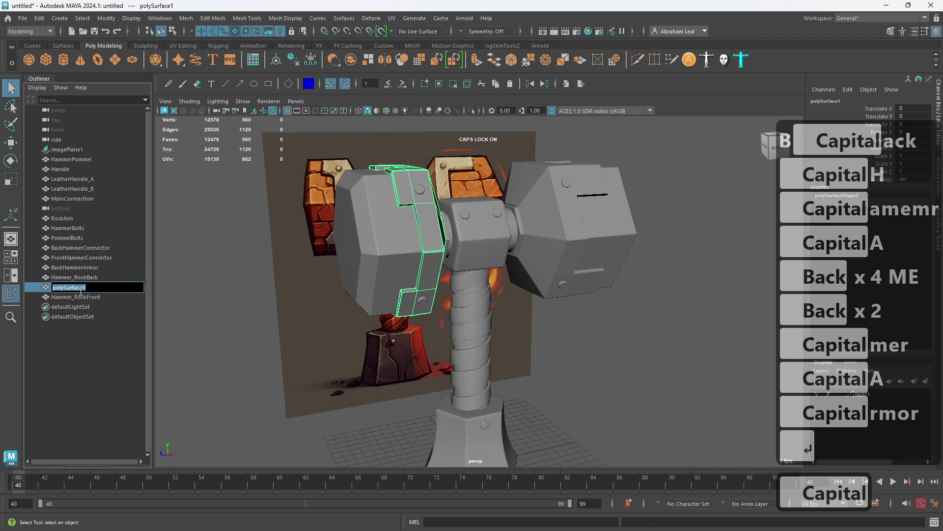
text(F)
key(Caps_Lock)
text(ront)
key(Caps_Lock)
text(H)
key(Caps_Lock)
text(ammer)
key(Caps_Lock)
text(AS)
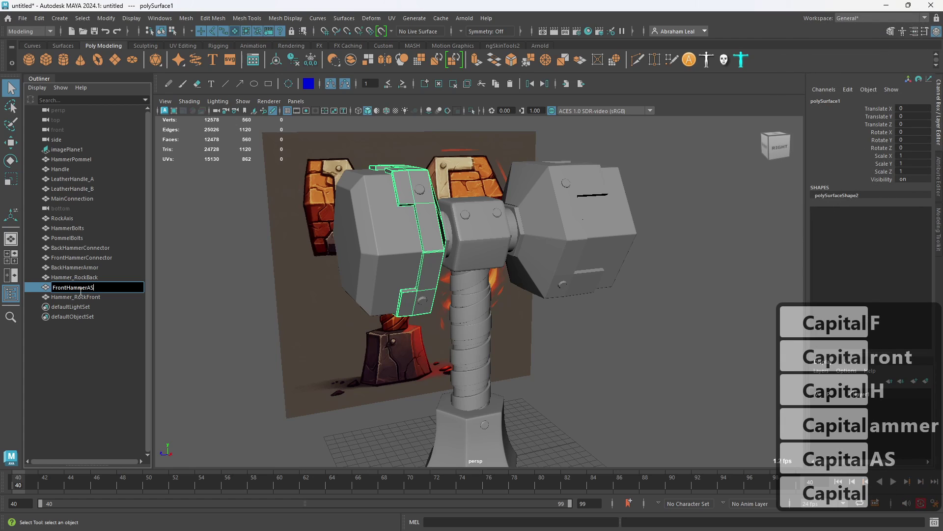
key(Caps_Lock)
key(BackSpace)
text(r)
key(Return)
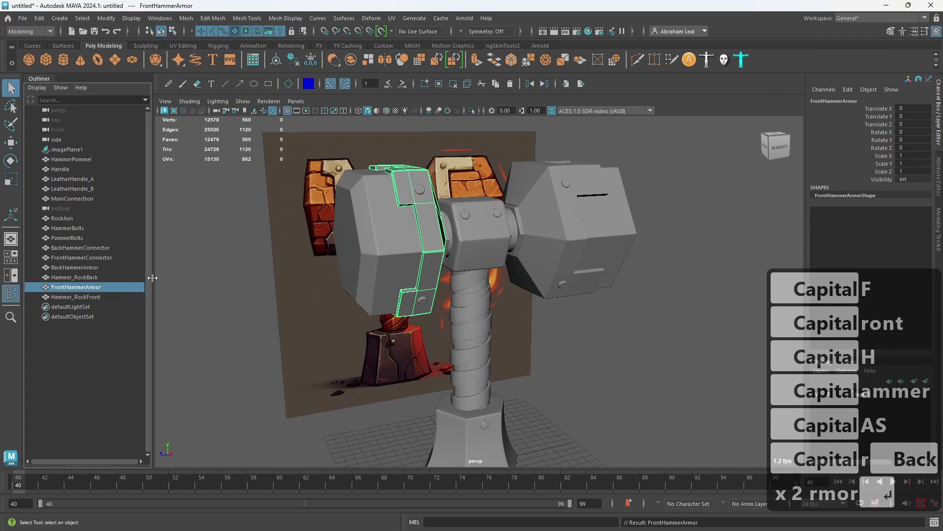
Select all the hammer meshes, leaving out the reference image, and group them.
alt+drag(315, 246, 334, 249)
alt+right_drag(334, 248, 295, 251)
alt+drag(295, 250, 443, 267)
drag(599, 156, 401, 462)
alt+drag(511, 386, 459, 393)
alt+drag(577, 198, 596, 196)
drag(612, 164, 432, 429)
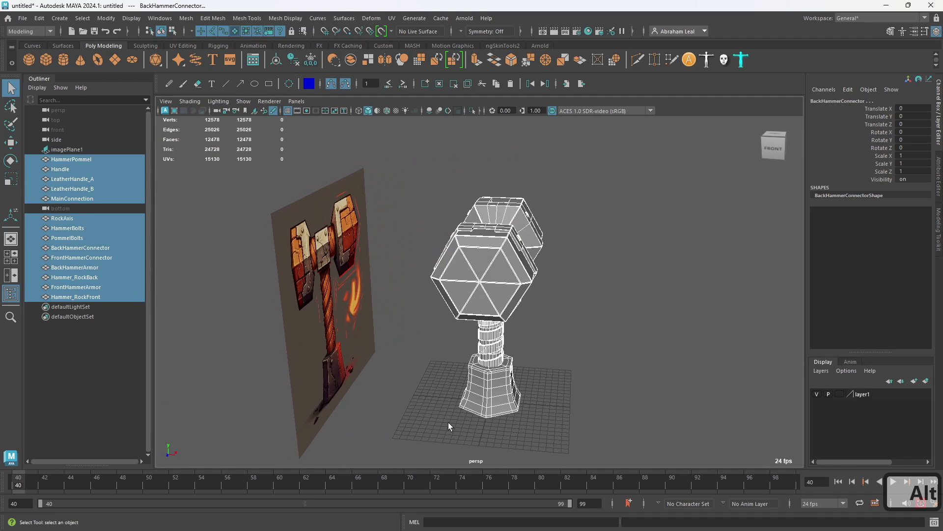
key(ctrl+g)
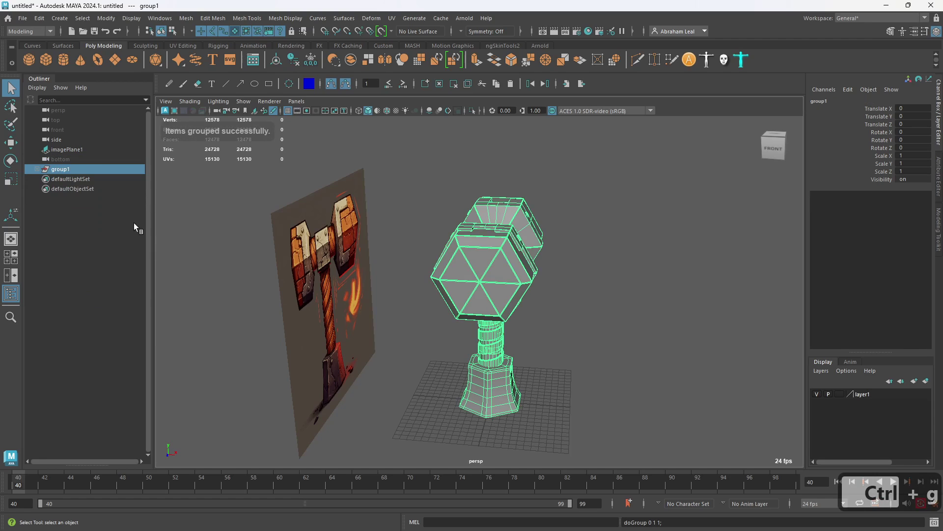
Rename the new group containing all hammer parts as HammerGrp.
double_click(61, 170)
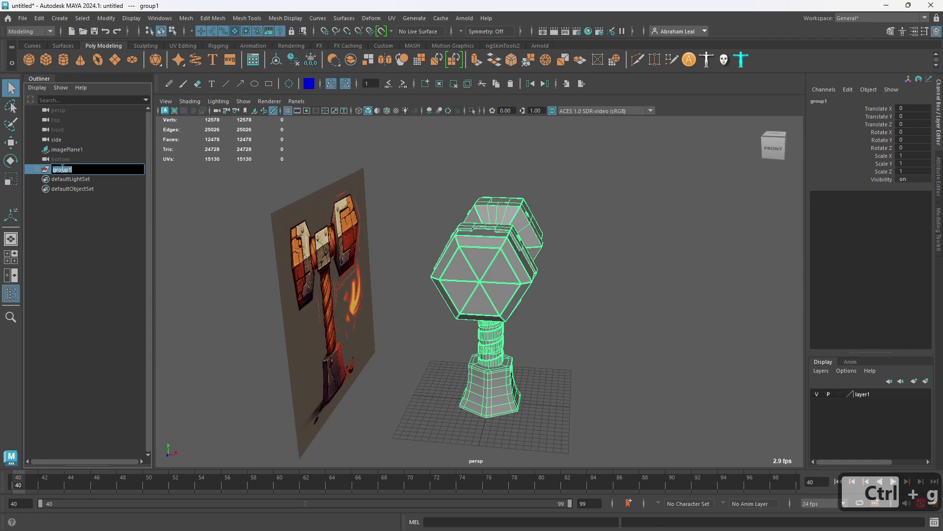
text(An)
key(BackSpace)
key(BackSpace)
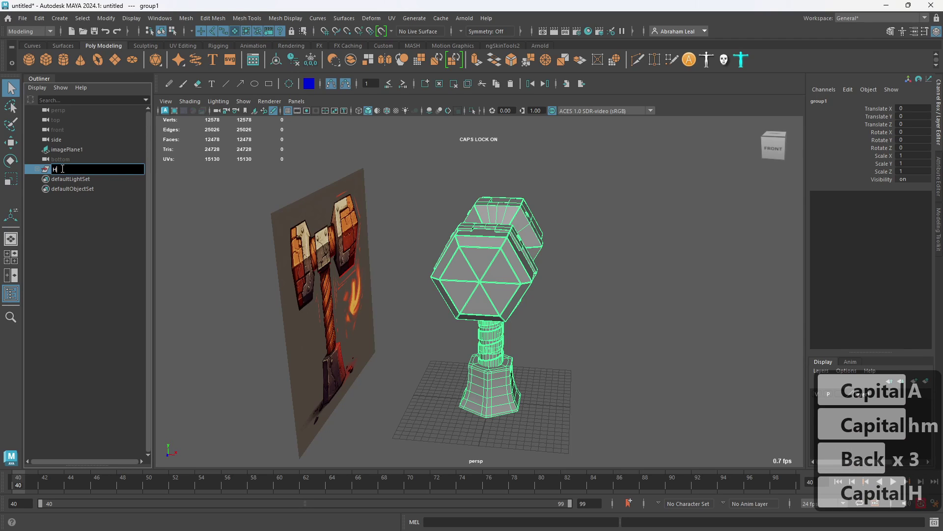
text(HammerGrp)
key(Return)
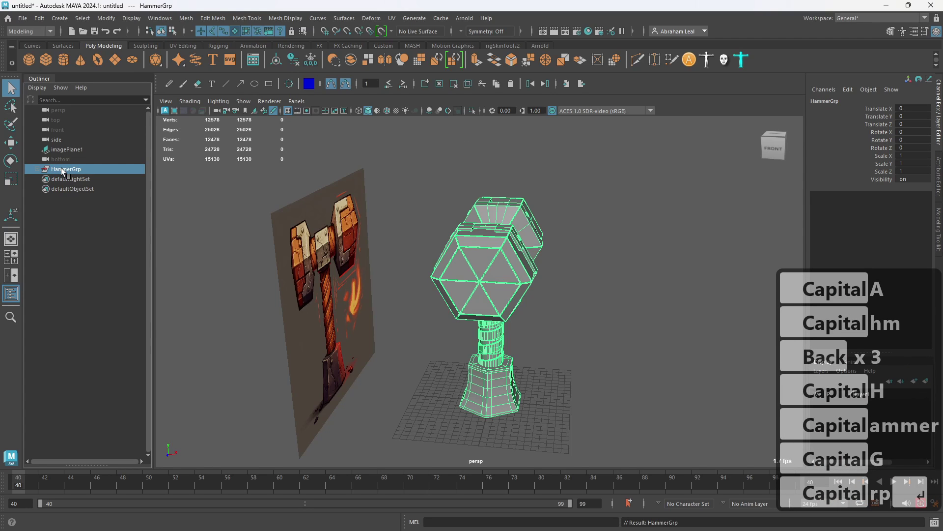
Try transforming HammerGrp as a whole from its pivot at the base, and undo the trial changes.
alt+drag(565, 216, 625, 217)
key(w)
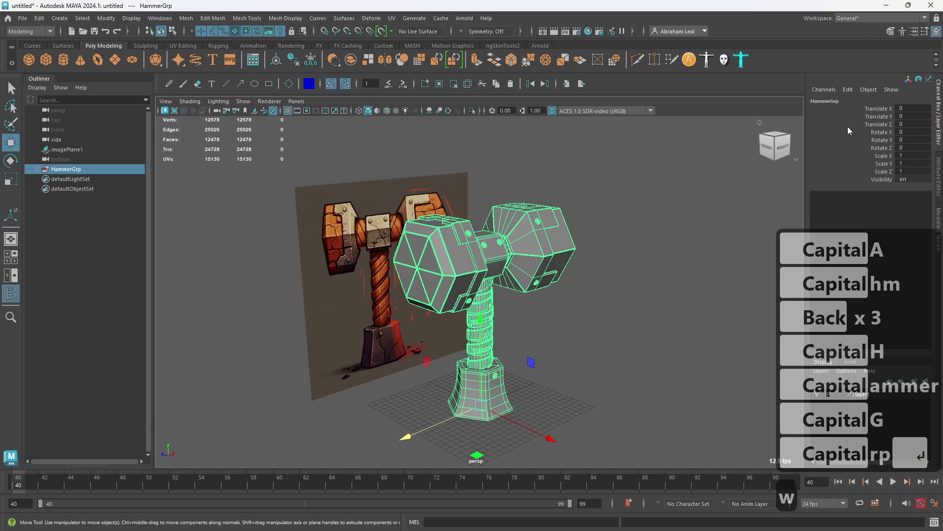
alt+drag(609, 266, 522, 248)
drag(469, 410, 530, 326)
key(e)
key(ctrl+z)
key(r)
key(ctrl+z)
key(ctrl+z)
click(605, 326)
Move the pivot of HammerGrp straight up from the base to about the middle of the handle.
alt+drag(605, 326, 558, 337)
alt+right_drag(558, 337, 590, 418)
alt+middle_drag(590, 418, 539, 307)
alt+right_drag(539, 307, 162, 237)
click(83, 169)
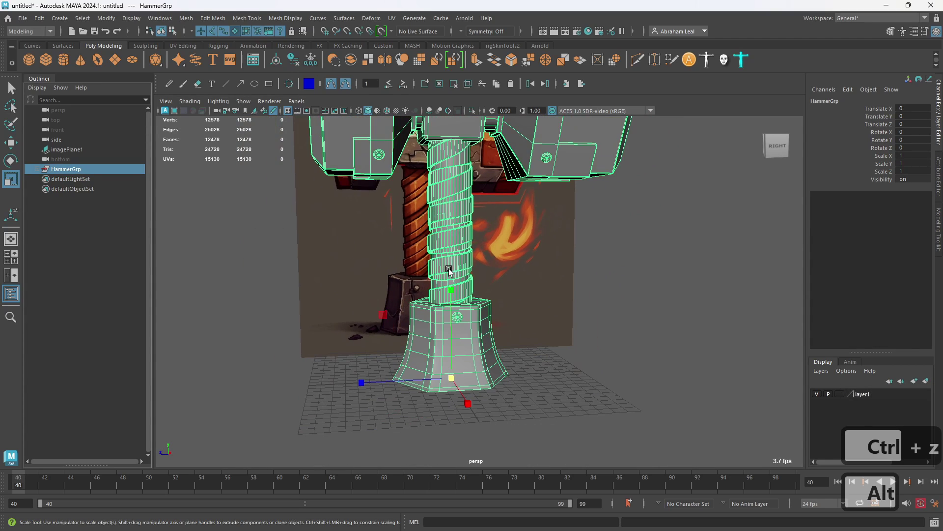
key(d)
drag(451, 285, 452, 239)
key(ctrl+z)
key(d)
drag(446, 277, 445, 209)
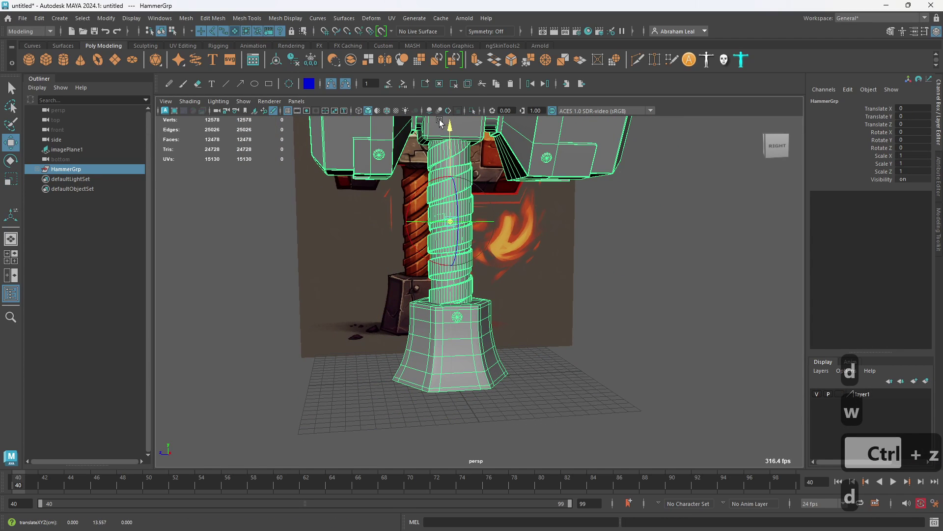
Try transforming HammerGrp around its mid-handle pivot, undo the trial changes, and deselect everything.
alt+drag(587, 285, 631, 283)
click(632, 284)
click(455, 224)
scroll(455, 225, down, 4)
alt+drag(455, 225, 460, 255)
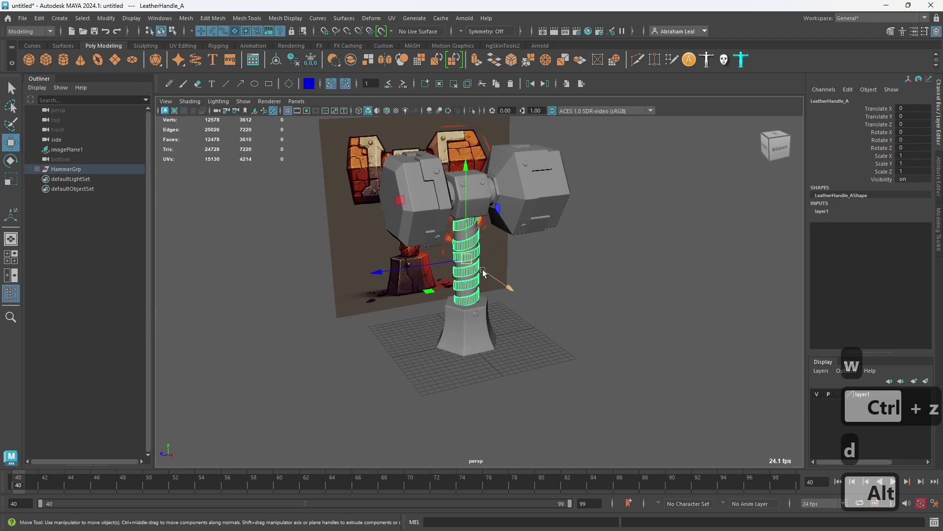
click(80, 169)
scroll(430, 260, down, 5)
scroll(428, 259, up, 5)
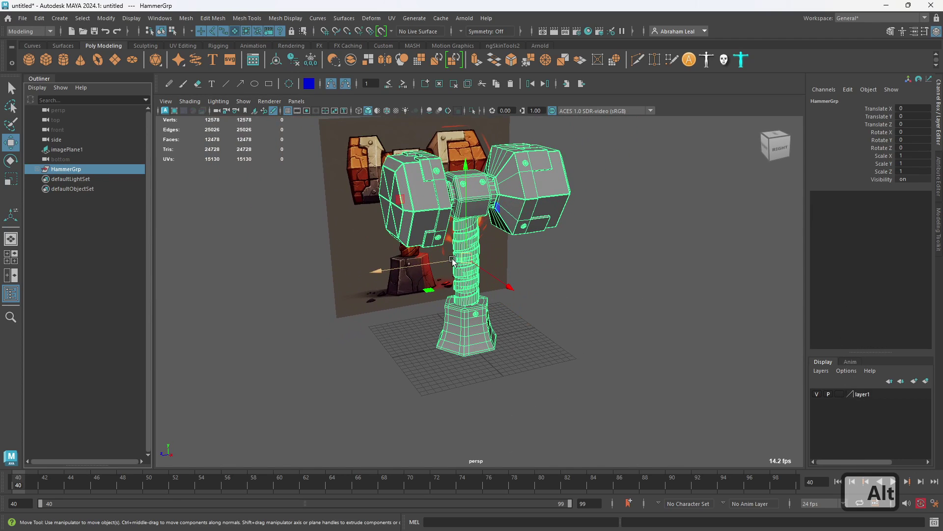
key(w)
drag(467, 258, 588, 263)
key(e)
key(ctrl+z)
click(618, 241)
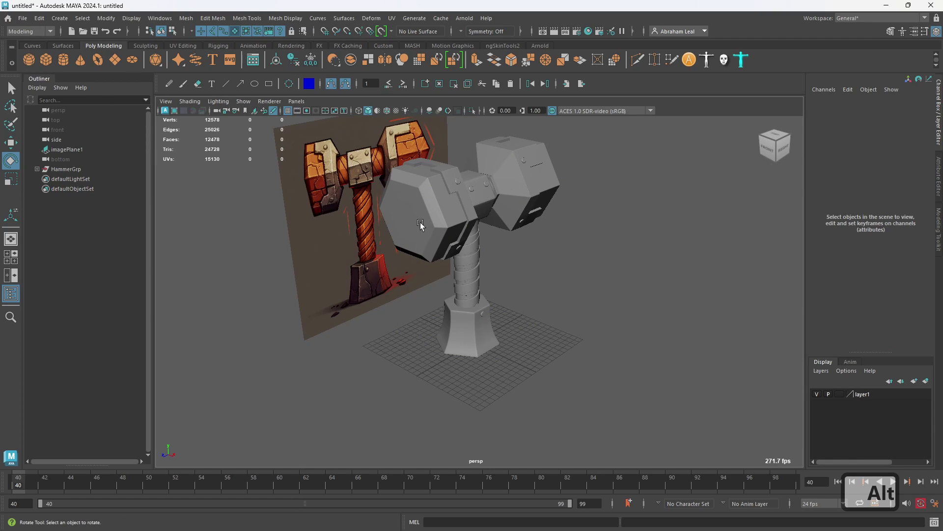
Save the scene as Hammer in Maya ASCII format in the project's scenes folder.
click(22, 18)
click(53, 61)
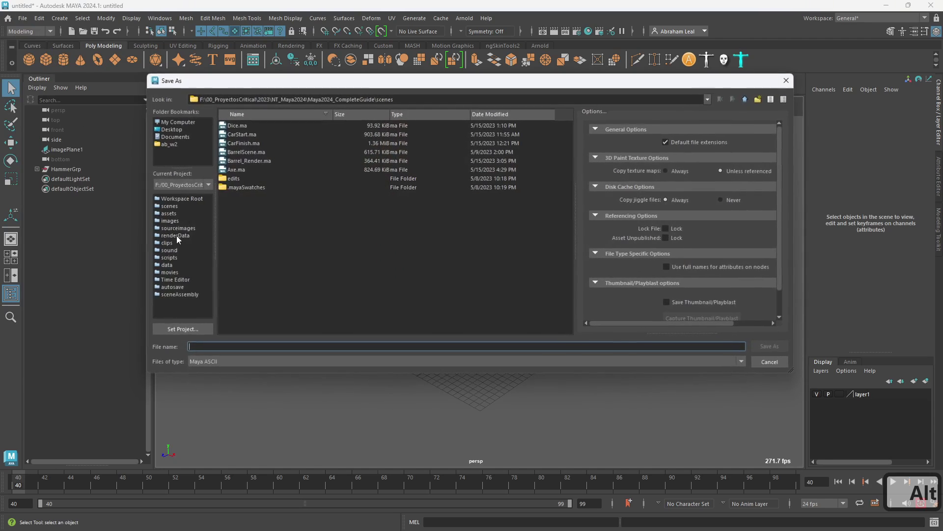
text(A)
key(BackSpace)
text(Hammer)
key(Return)
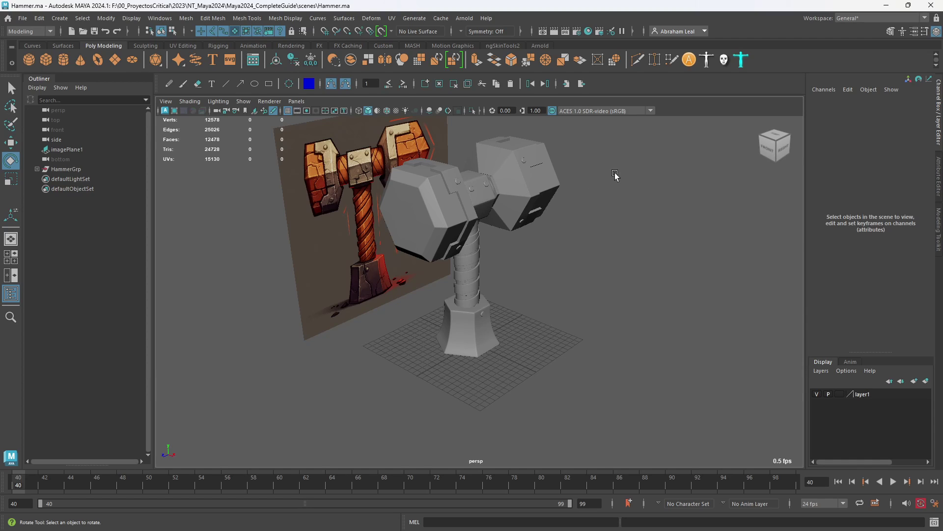
Delete the reference image plane, imagePlane1, from the scene.
alt+drag(560, 215, 604, 273)
alt+right_drag(604, 274, 369, 220)
click(70, 147)
key(Delete)
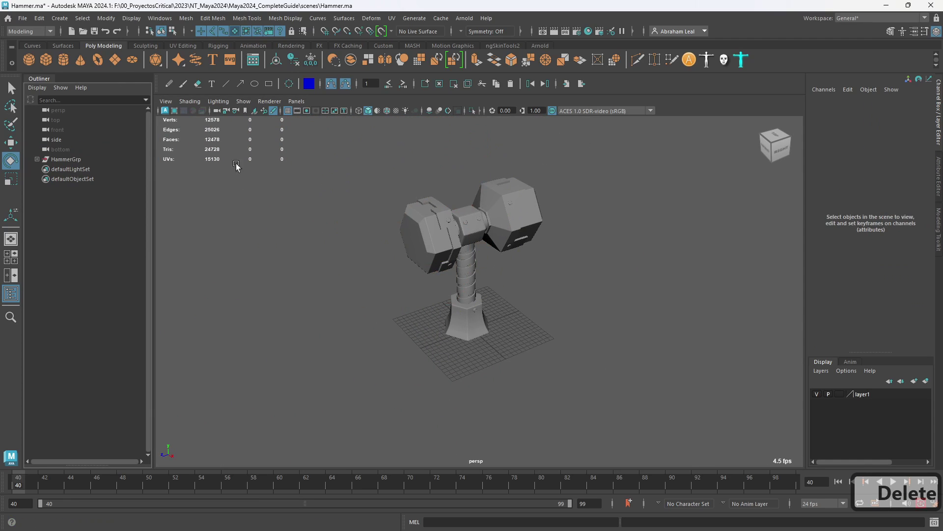
Save the scene under the new name Hammer_Render in Maya ASCII format in the project's scenes folder.
click(19, 19)
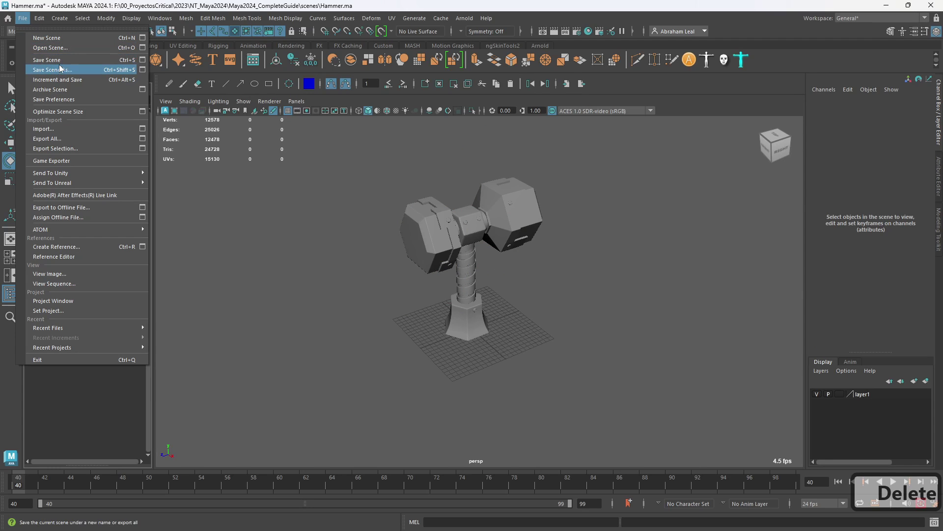
click(58, 70)
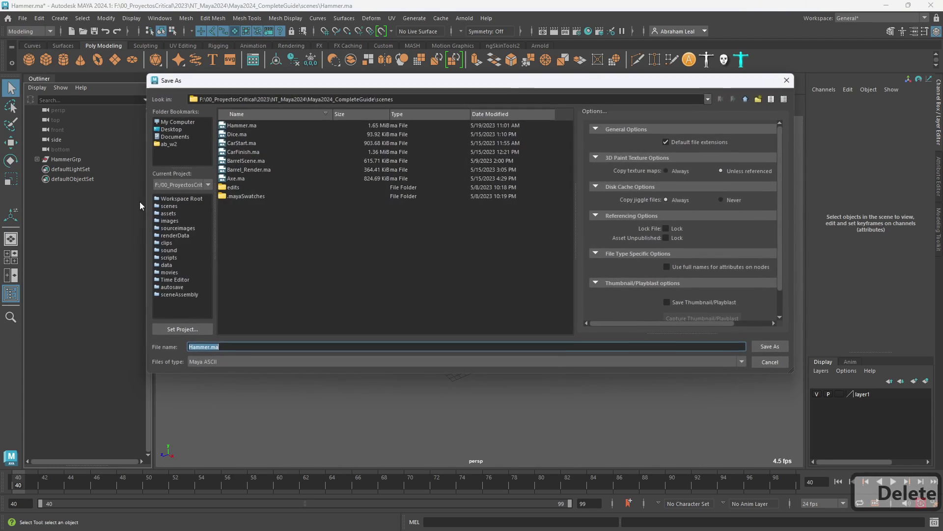
click(250, 346)
key(BackSpace)
key(BackSpace)
key(BackSpace)
text(_)
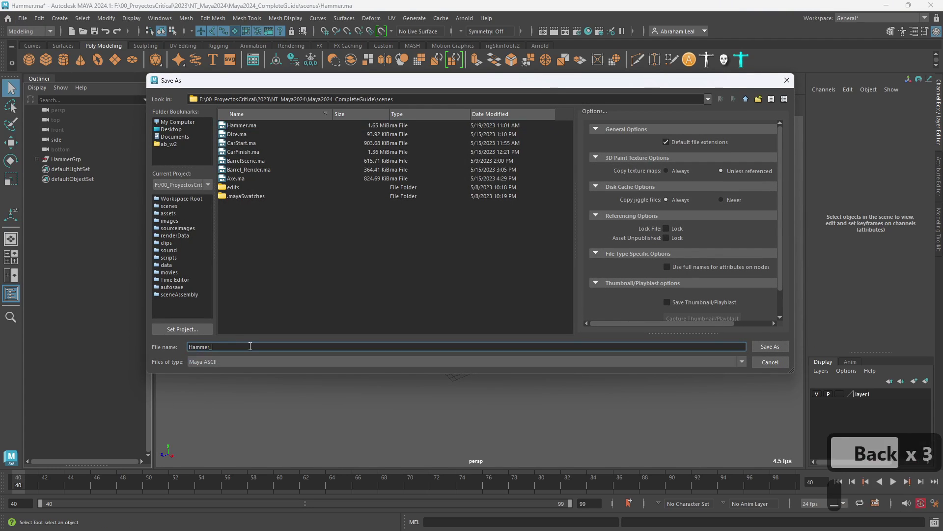
text(Render)
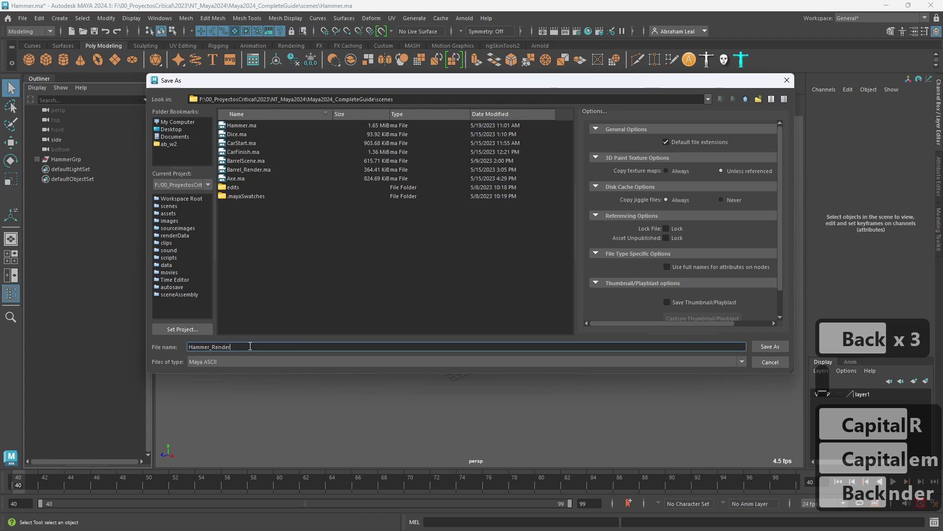
key(Return)
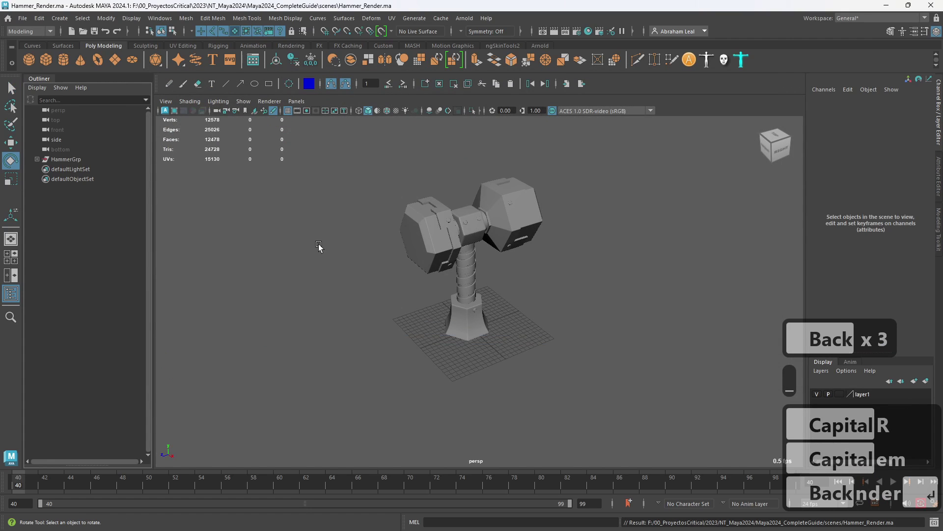
click(327, 249)
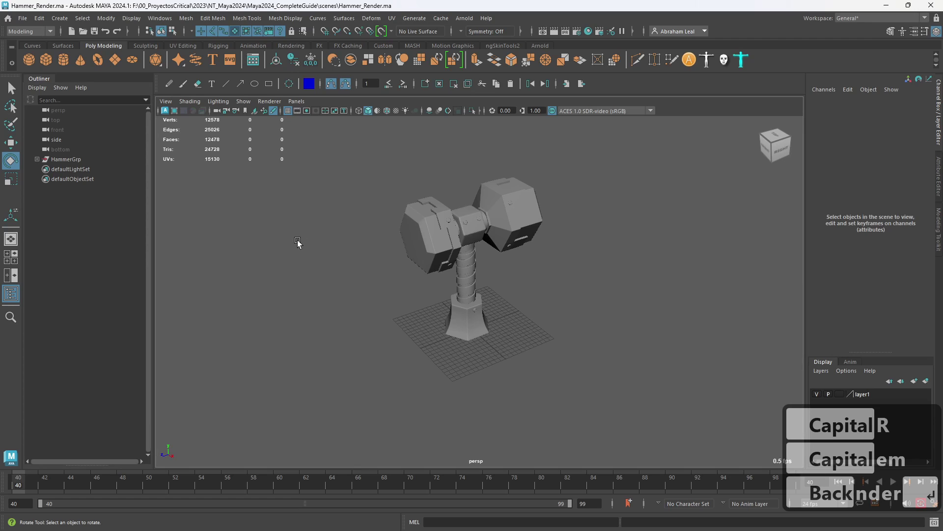
Import Barrel_Render.ma into the scene to bring in its backdrop, camera and area lights.
click(24, 19)
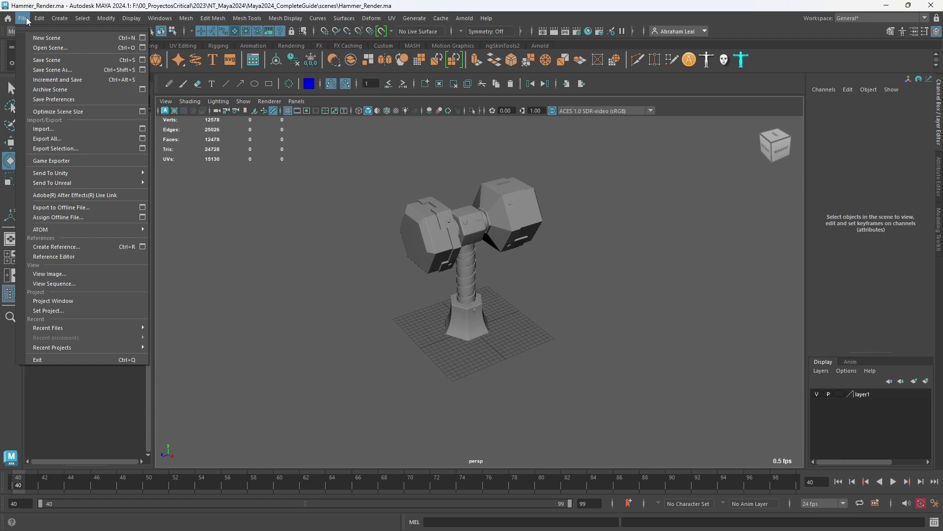
click(55, 129)
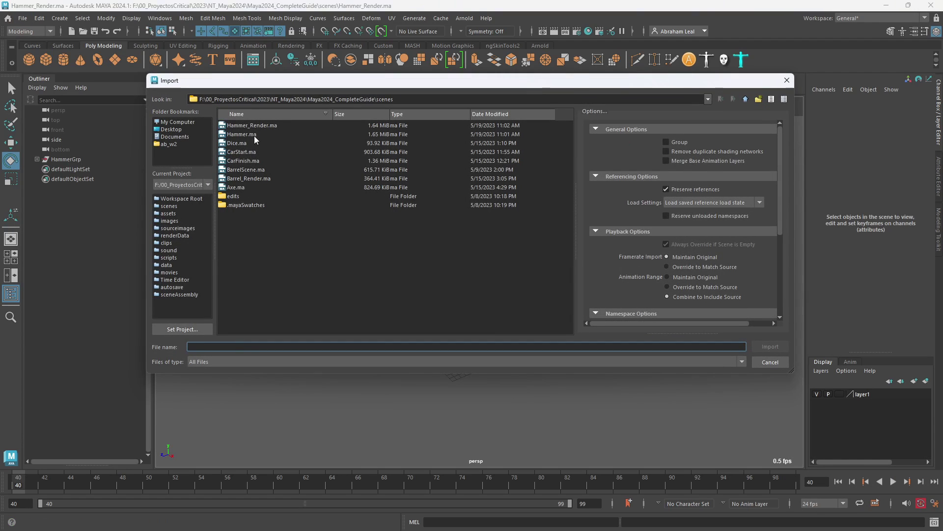
click(249, 179)
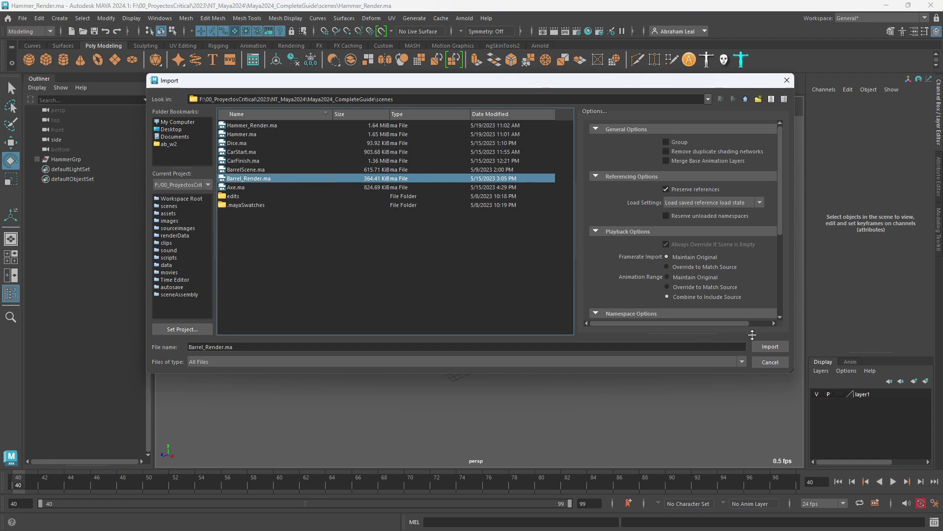
click(762, 348)
alt+drag(592, 290, 652, 185)
click(652, 184)
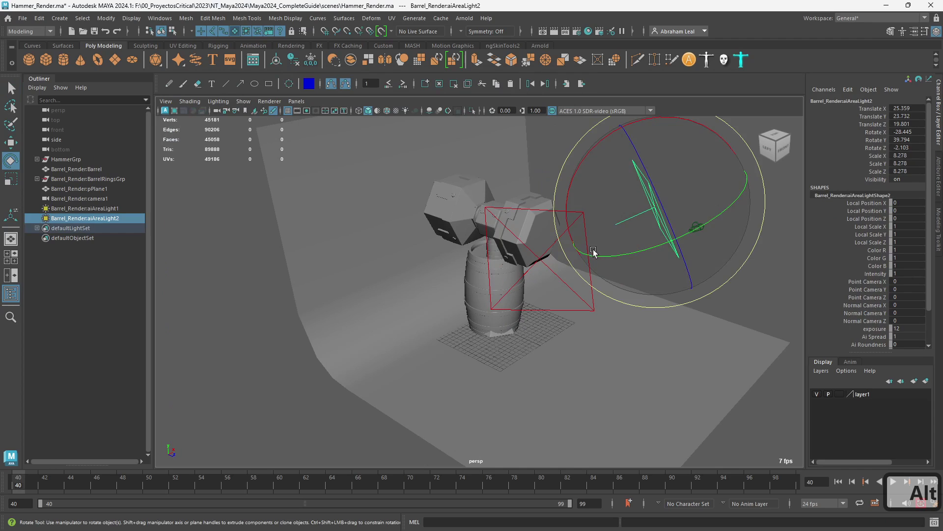
click(731, 285)
alt+drag(715, 245, 563, 311)
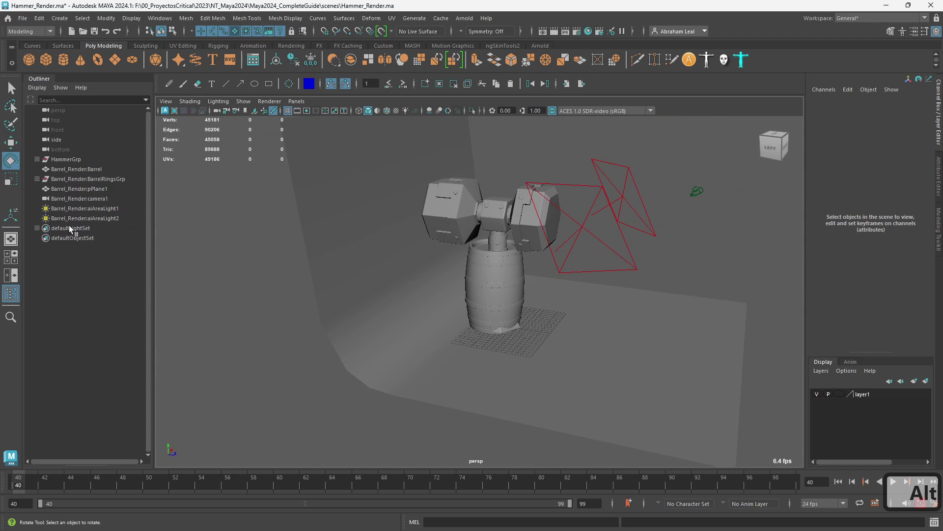
Delete the imported barrel rings group and the barrel mesh from the scene.
click(82, 178)
key(Delete)
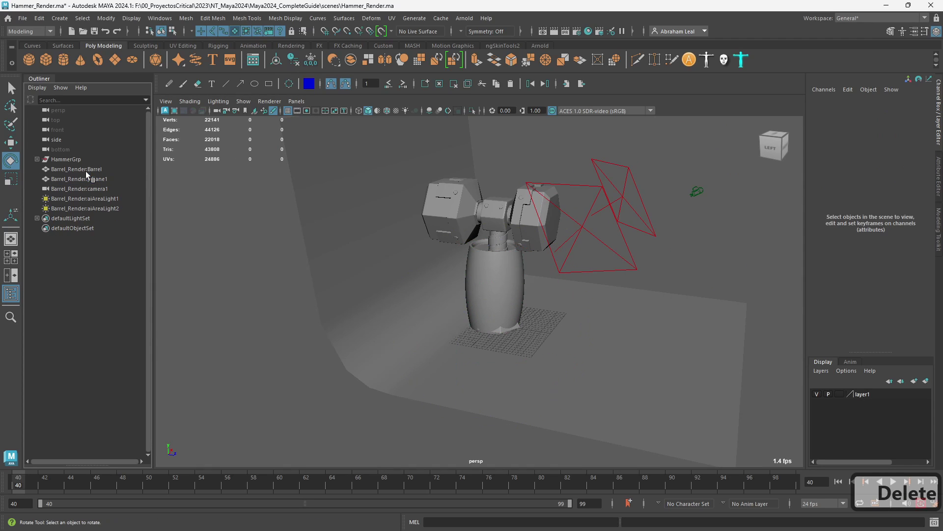
click(85, 170)
key(Delete)
click(90, 171)
key(Delete)
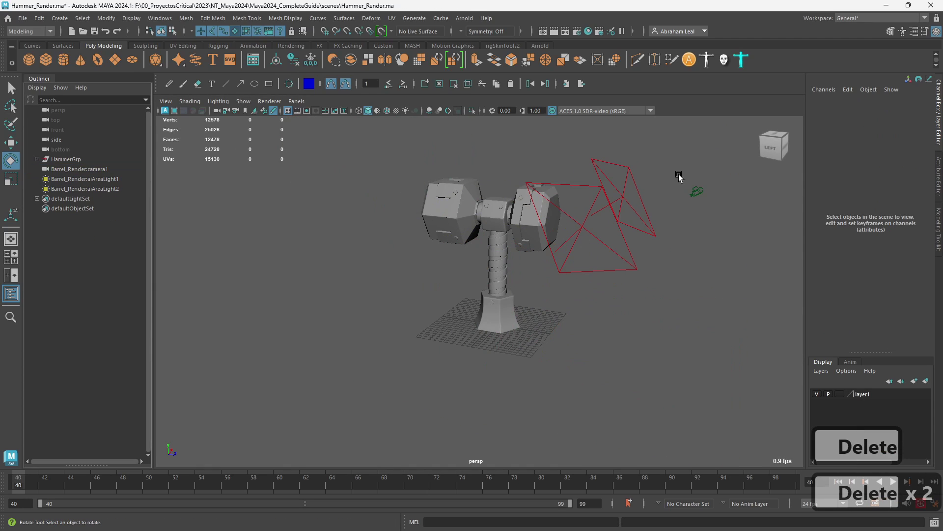
key(ctrl+z)
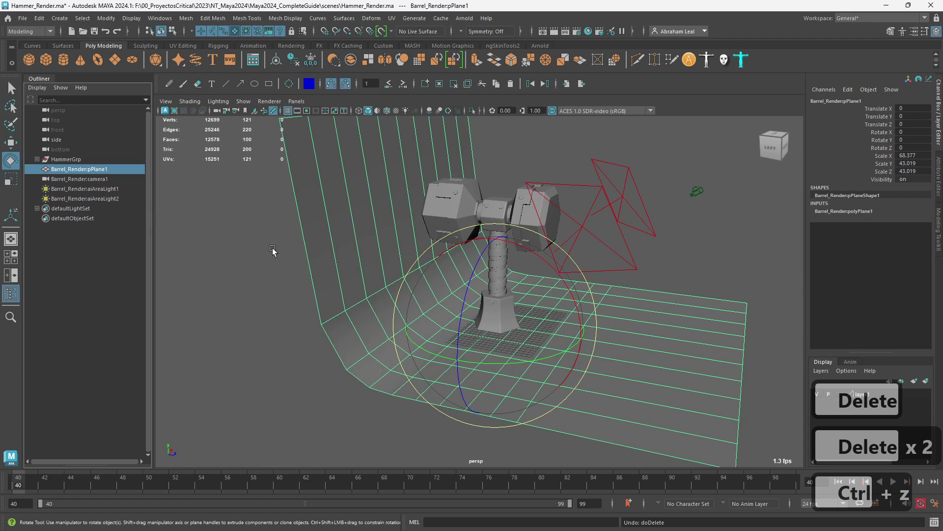
Scale HammerGrp uniformly to about 0.6 and rotate it to about -35, 71 and -51 degrees in X, Y and Z.
click(69, 159)
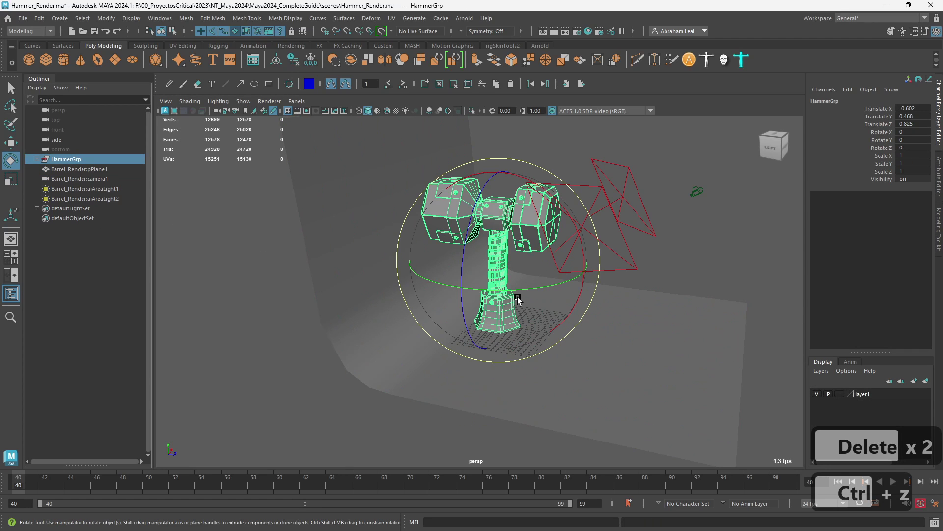
key(r)
drag(502, 264, 459, 264)
key(e)
drag(513, 281, 545, 266)
drag(435, 271, 458, 275)
drag(485, 308, 505, 300)
Select the imported Barrel_Render:camera1 and look through it in the viewport.
click(765, 225)
drag(715, 180, 693, 214)
click(296, 101)
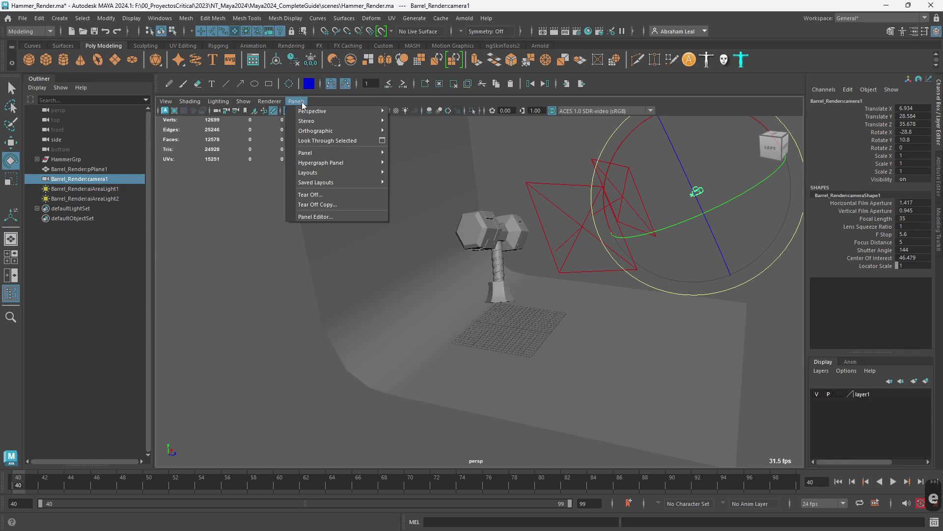
click(323, 140)
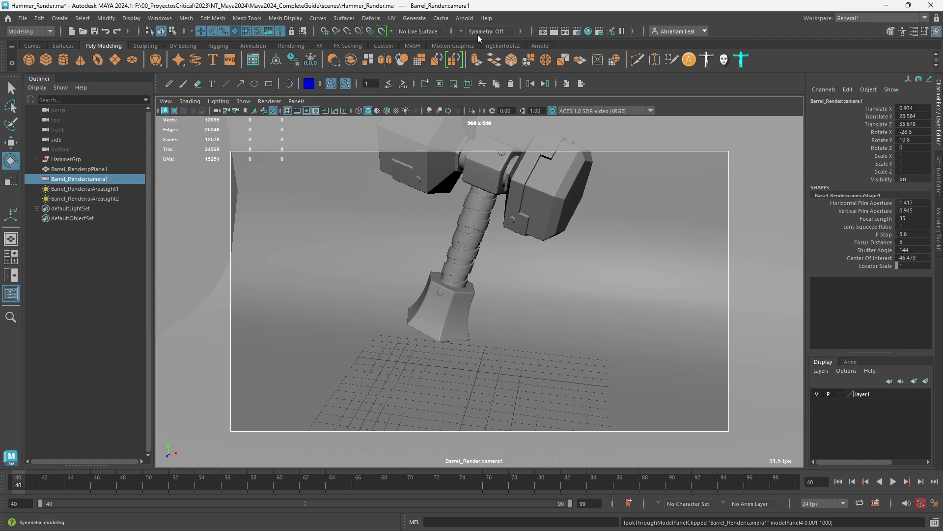
Set the render image size to the 2k_Square preset in the render settings.
click(577, 31)
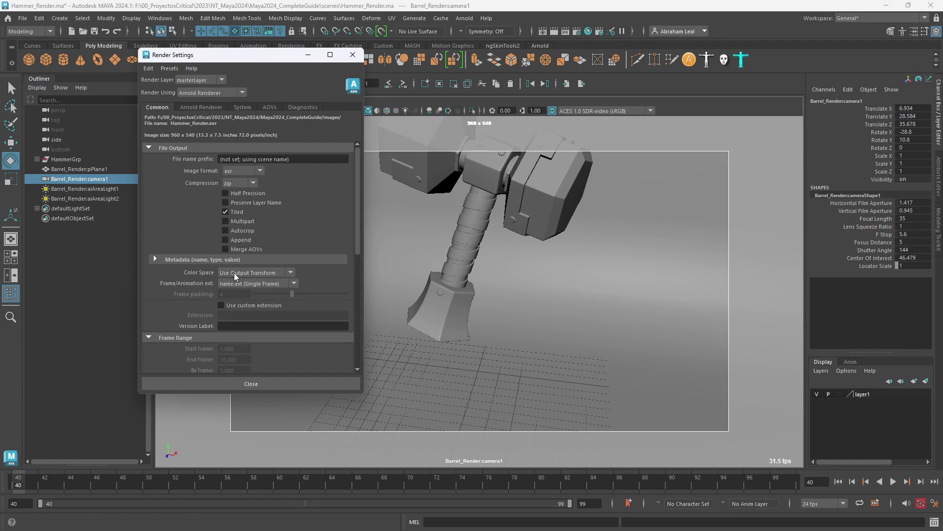
scroll(248, 280, down, 5)
click(245, 297)
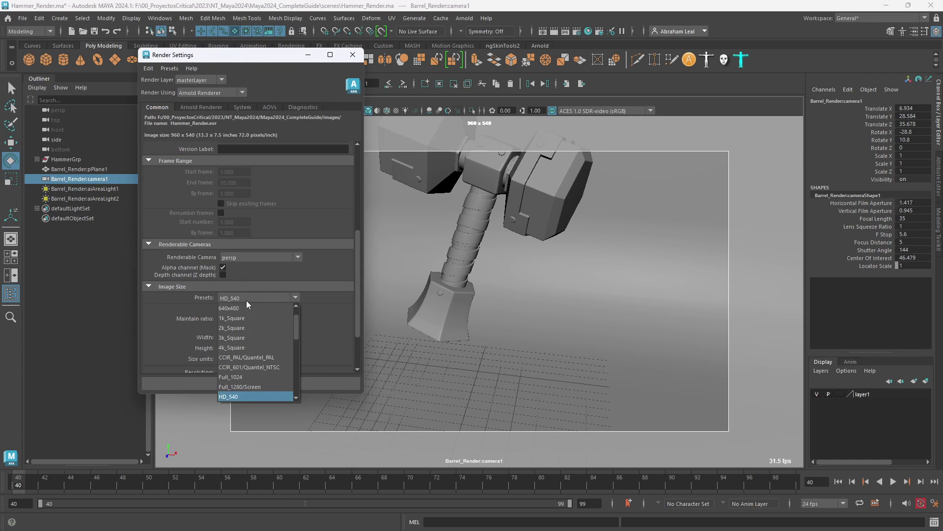
click(241, 324)
click(352, 54)
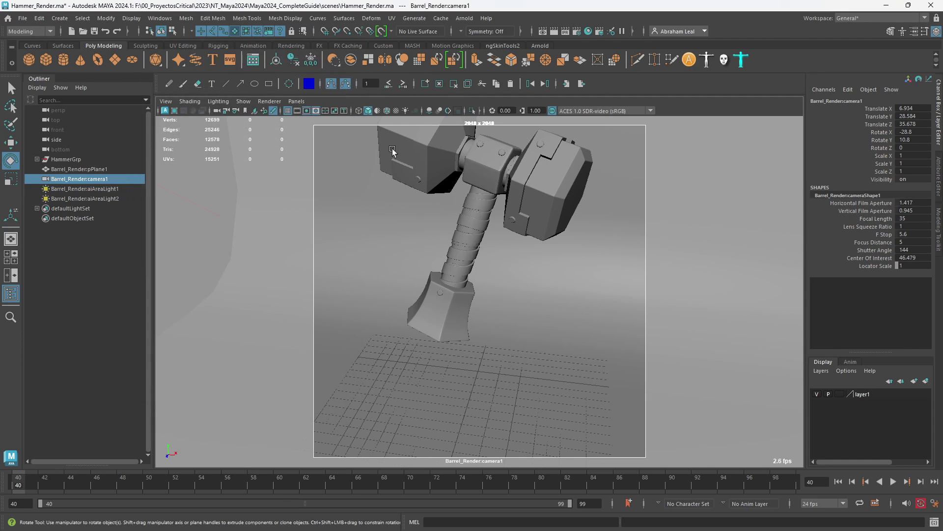
Move HammerGrp to about X 0.9, Y -3.7, Z 2.9 to fit the camera frame, and return to the perspective view.
click(80, 158)
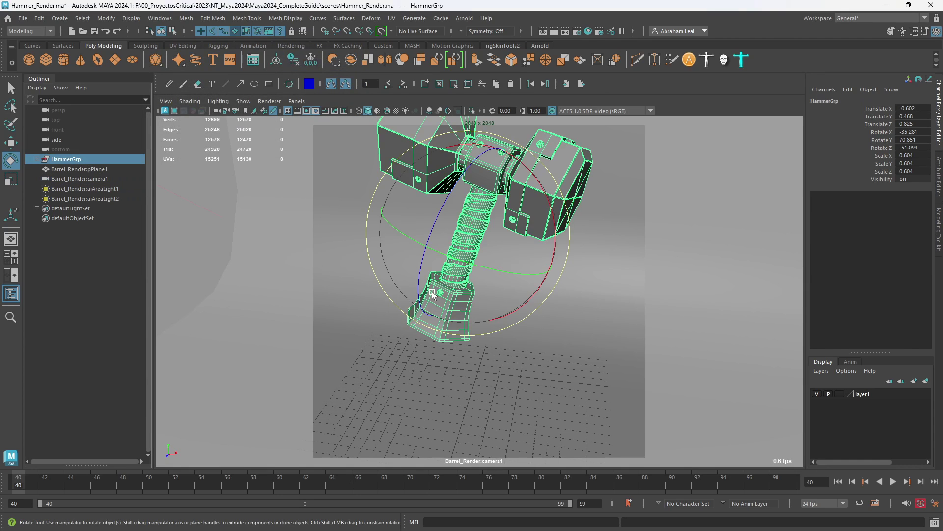
key(w)
drag(472, 237, 487, 298)
key(space)
drag(529, 344, 515, 320)
click(695, 267)
alt+drag(695, 266, 661, 272)
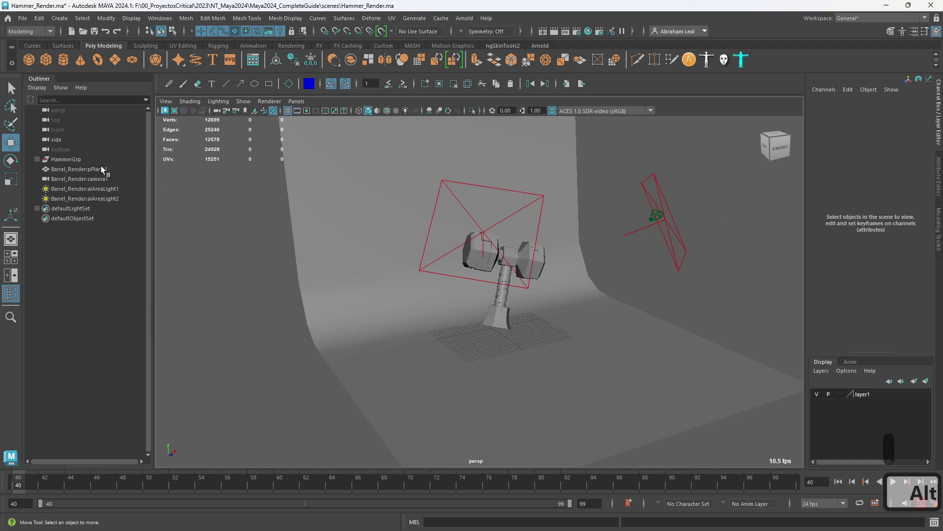
Render the scene in the Arnold RenderView through the Barrel_Render camera and centre the rendered image.
click(81, 160)
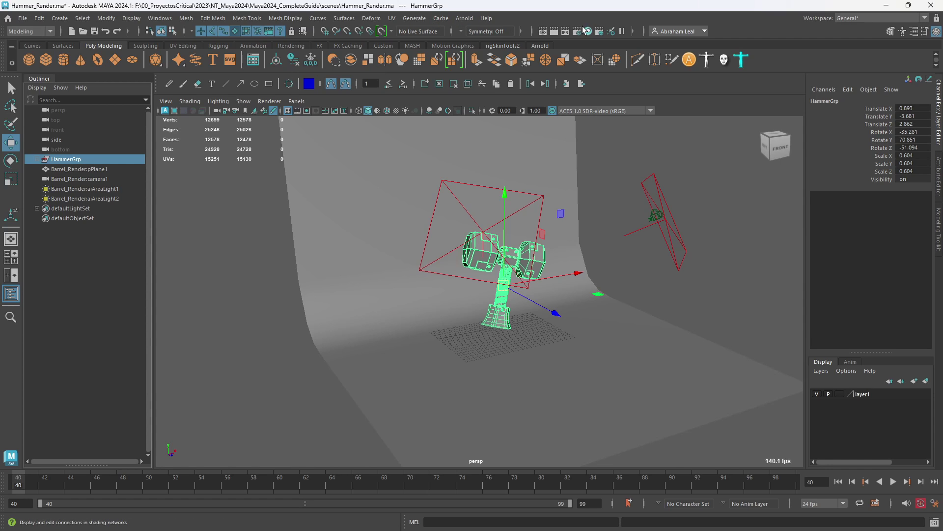
click(570, 33)
click(242, 111)
click(347, 61)
click(464, 19)
click(472, 35)
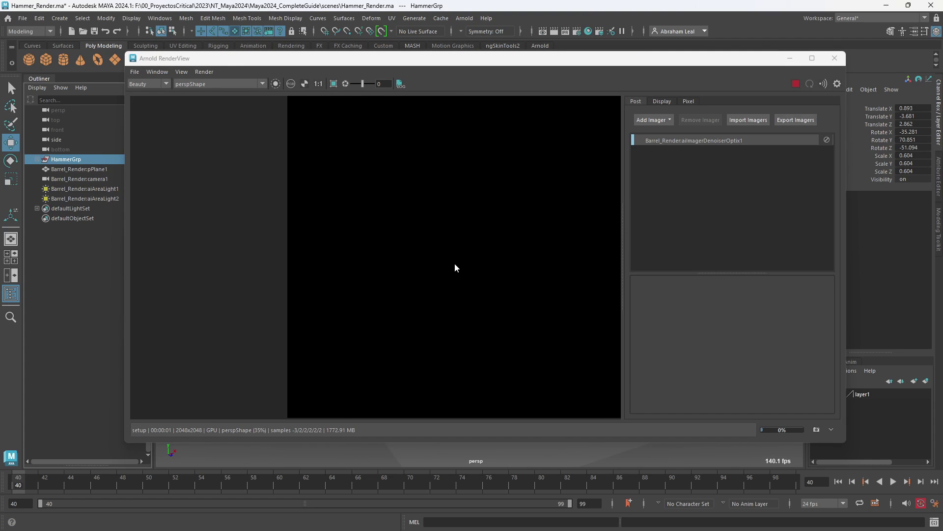
alt+middle_drag(482, 272, 418, 268)
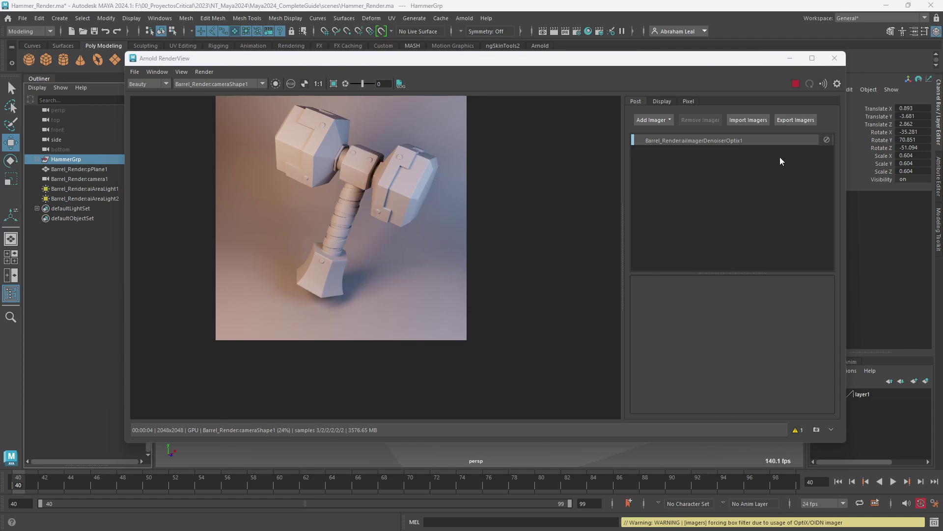
alt+middle_drag(397, 185, 432, 233)
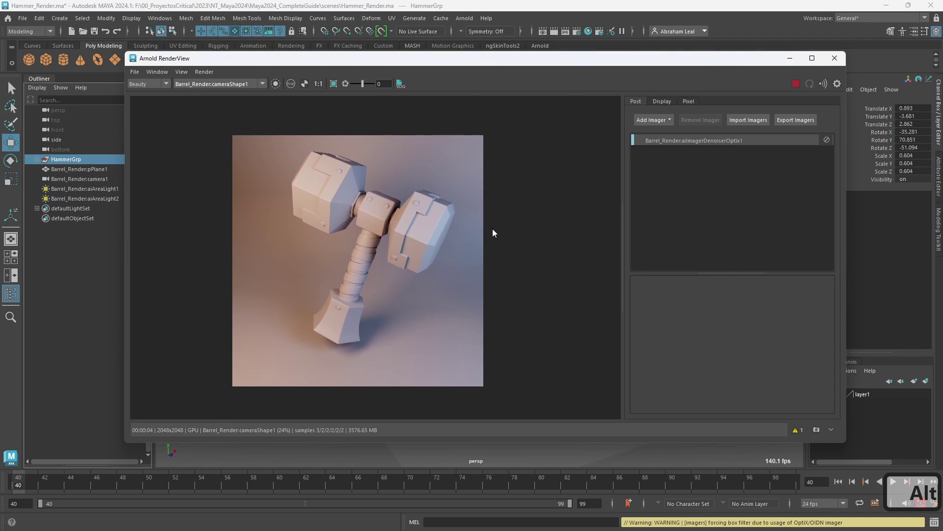
Look through Barrel_Render:camera1 again and reframe the hammer, with the camera rotated to -27.6 in X and 9.2 in Y.
click(790, 59)
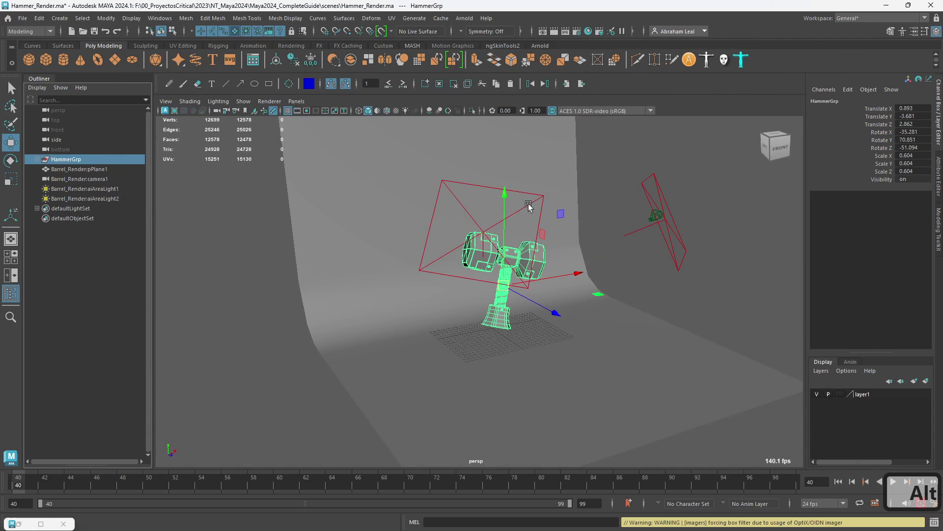
click(644, 219)
click(296, 101)
click(309, 153)
mouse_move(426, 200)
alt+middle_down()
mouse_move(412, 208)
mouse_move(422, 208)
alt+middle_up()
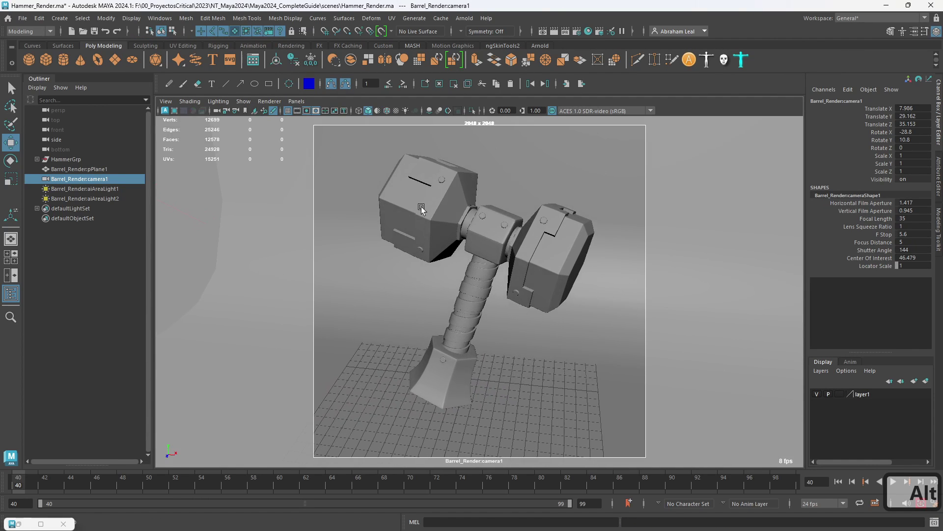
alt+drag(420, 207, 420, 205)
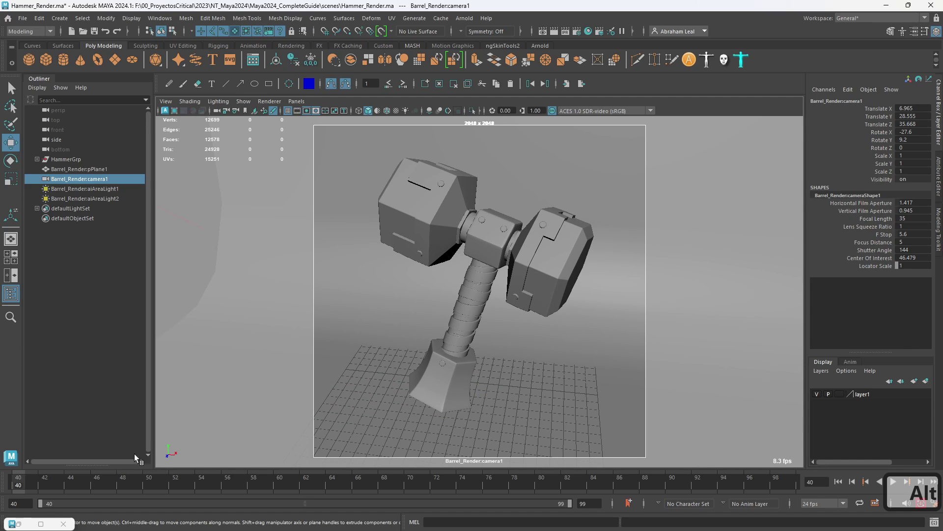
Render the reframed camera view in the Arnold RenderView and inspect the hammer's head and handle up close.
click(18, 524)
click(801, 84)
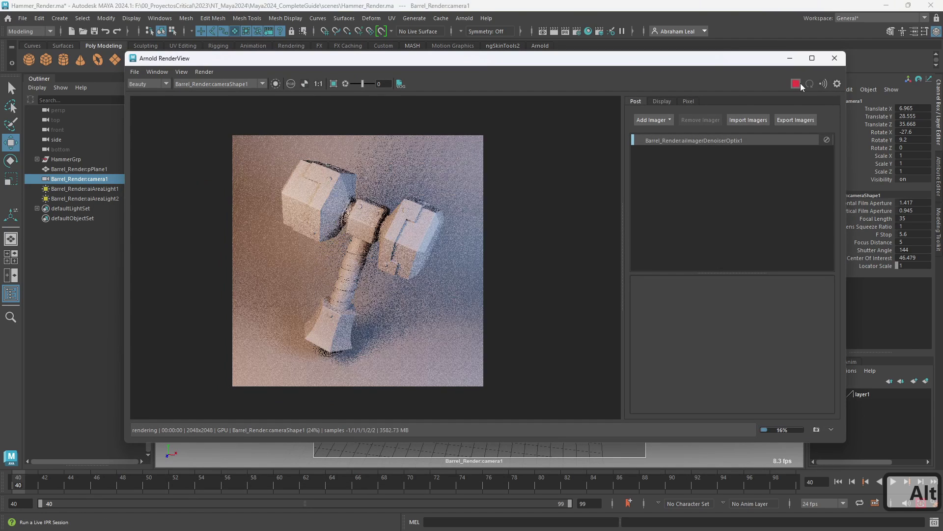
scroll(297, 327, up, 1)
scroll(417, 289, down, 1)
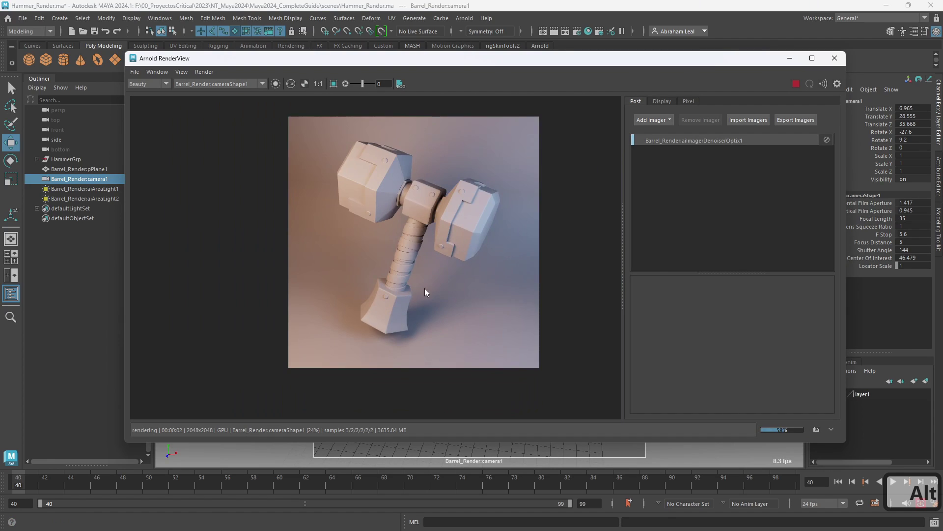
scroll(420, 288, up, 2)
scroll(380, 231, up, 1)
scroll(410, 164, down, 2)
alt+middle_drag(419, 168, 433, 285)
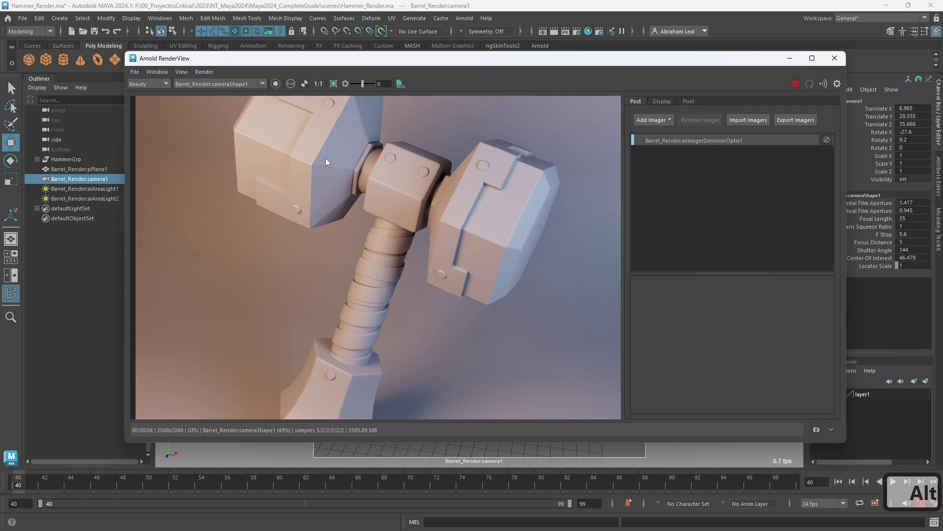
scroll(325, 160, down, 1)
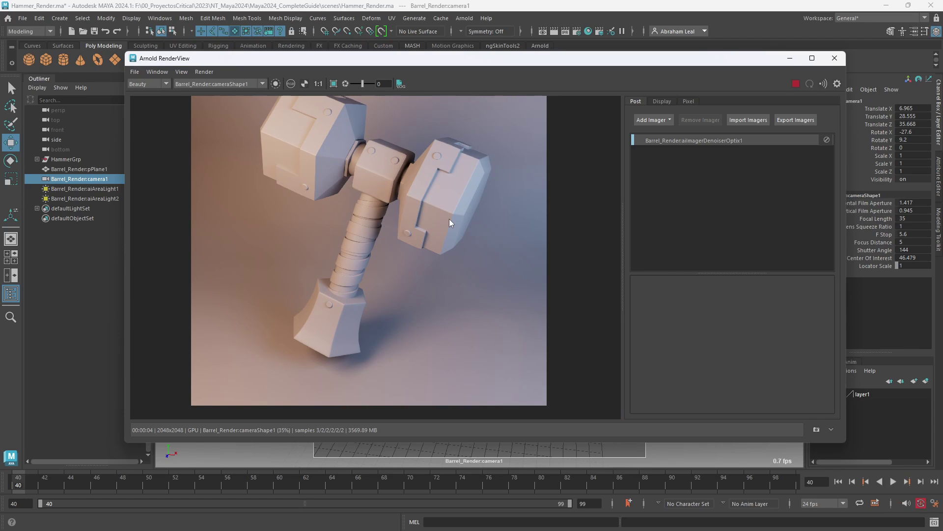
Save the rendered image as Hammer_Render in the project's images folder.
click(137, 74)
click(155, 83)
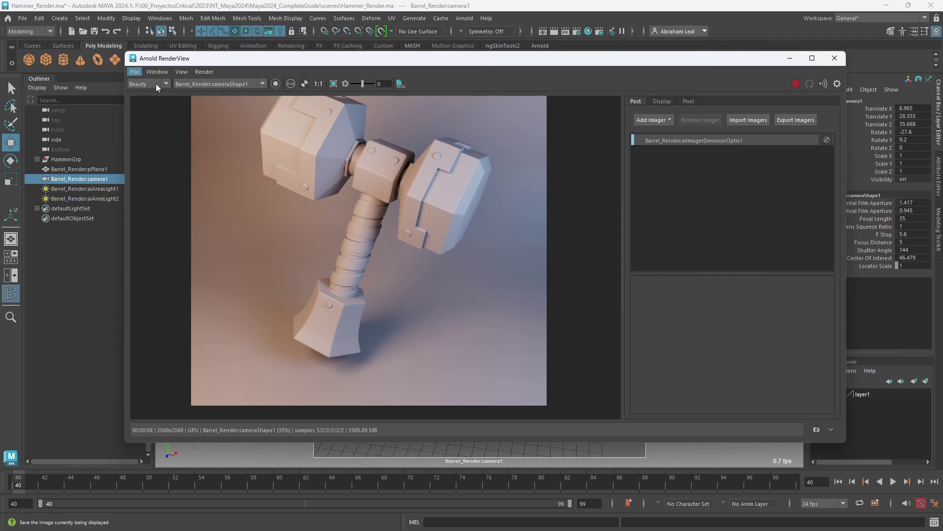
click(297, 183)
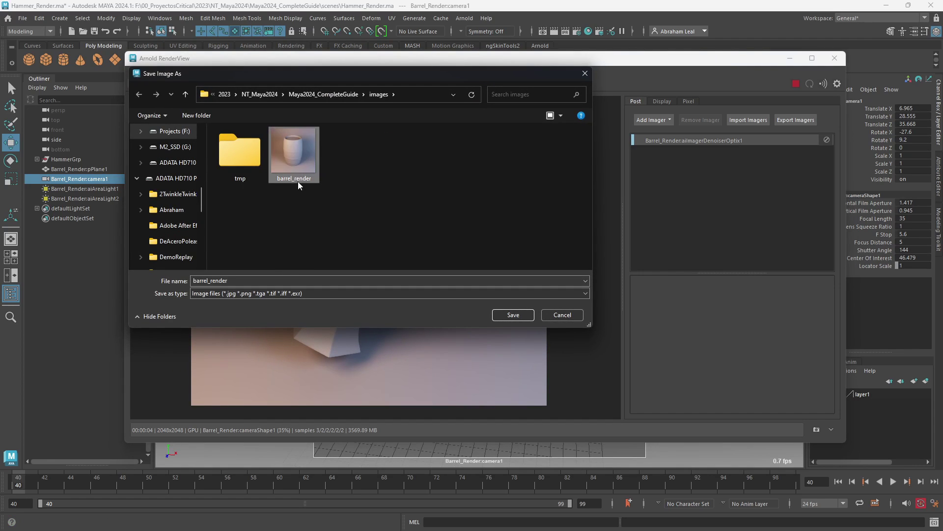
double_click(229, 280)
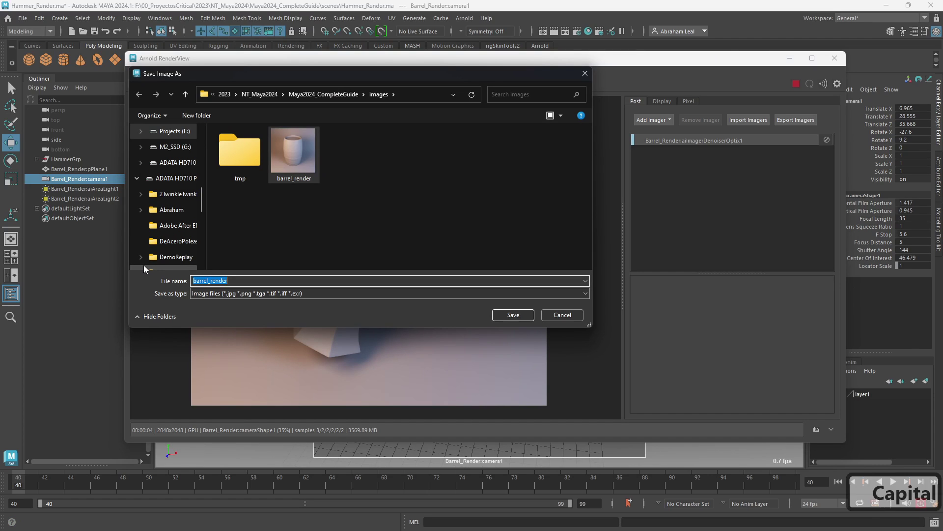
text(Hammer_r)
key(BackSpace)
text(Render)
key(Return)
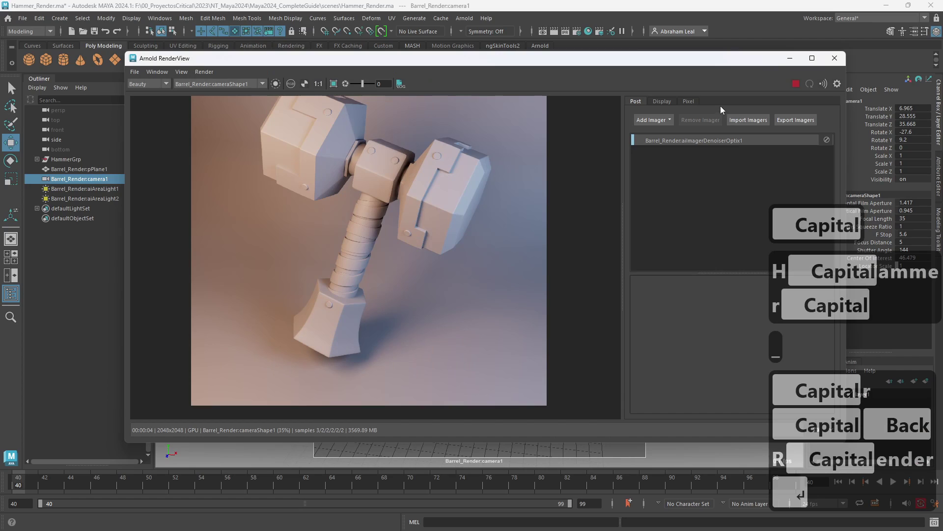